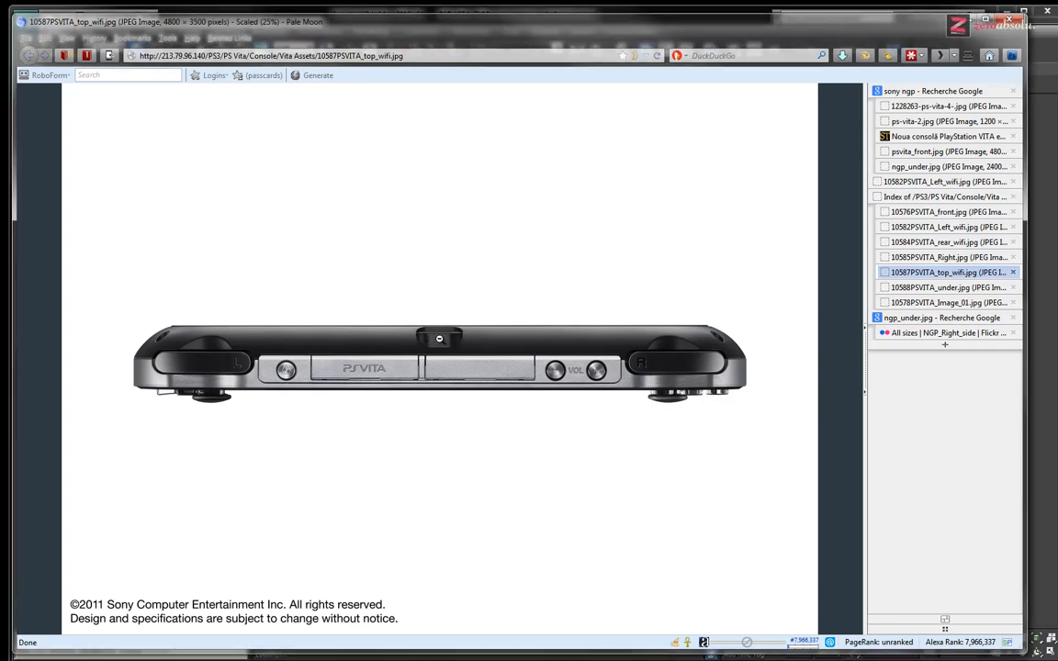
# Step: Examine the console's top-view photo up close, including the power button, the PS Vita slot covers and the rounded notch in the black shell
pyautogui.click(419, 327)
pyautogui.hscroll(-2, 307, 471)
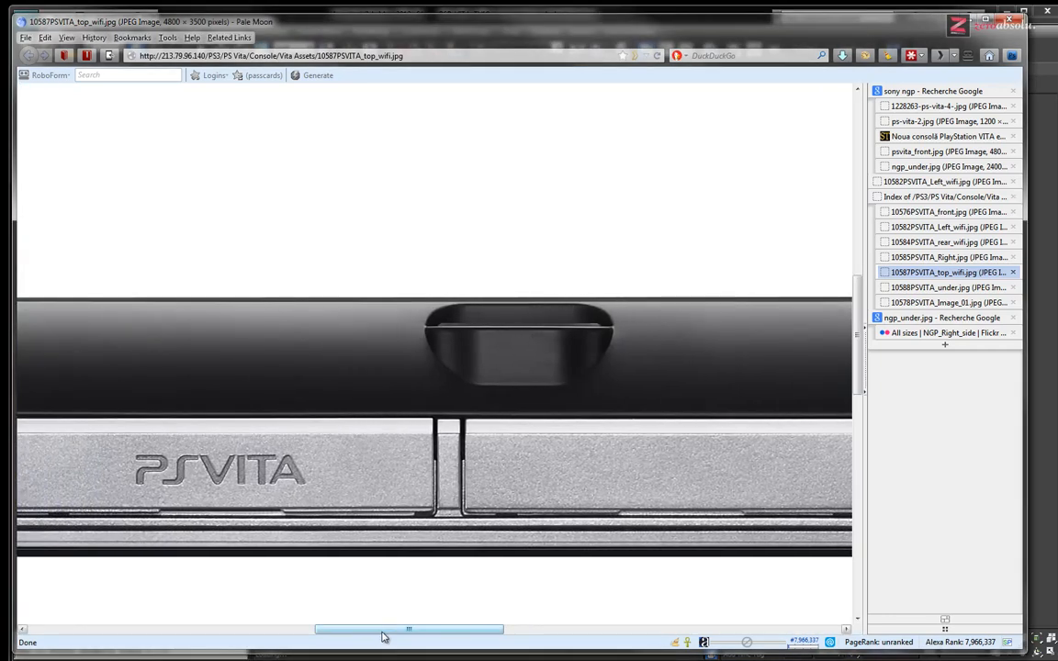
pyautogui.hscroll(-4, 307, 470)
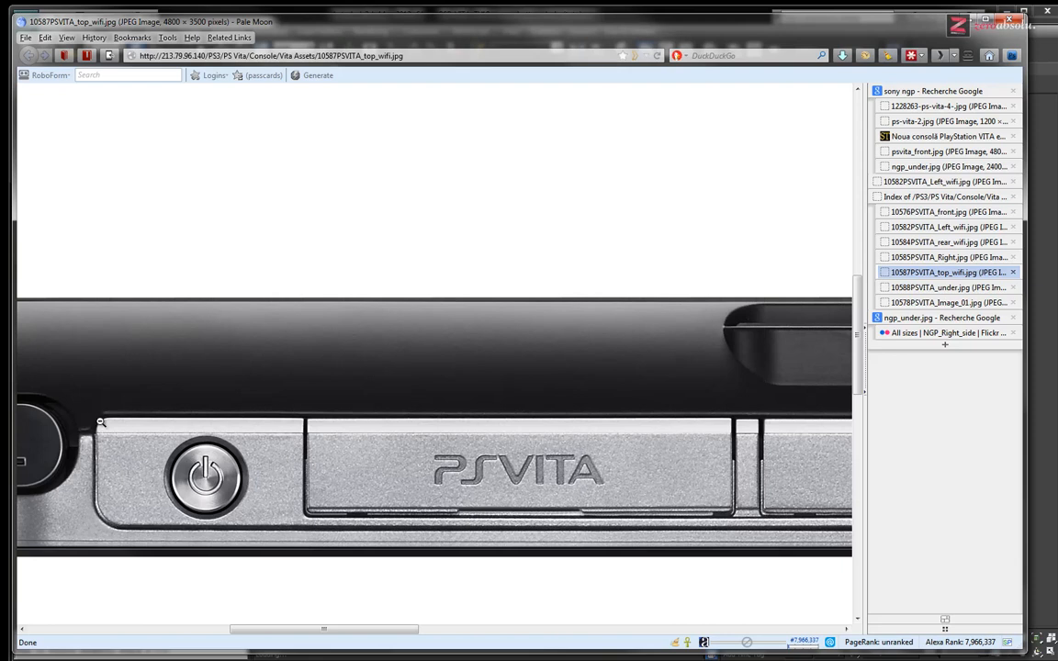
pyautogui.click(779, 332)
pyautogui.click(395, 307)
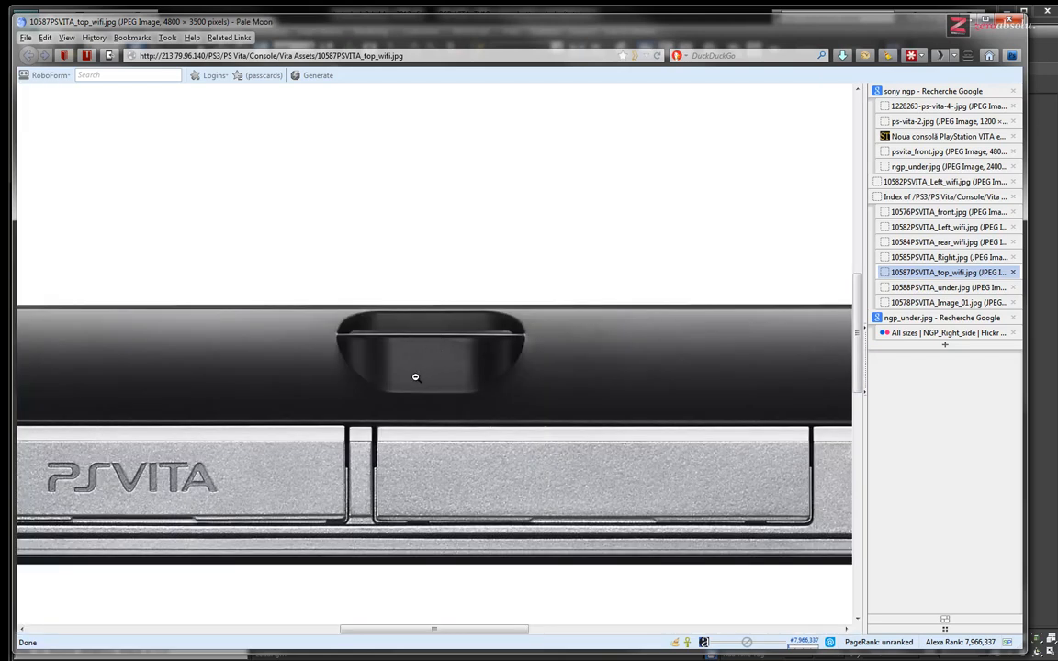
pyautogui.keyDown('ctrl'); pyautogui.scroll(6, 522, 332); pyautogui.keyUp('ctrl')
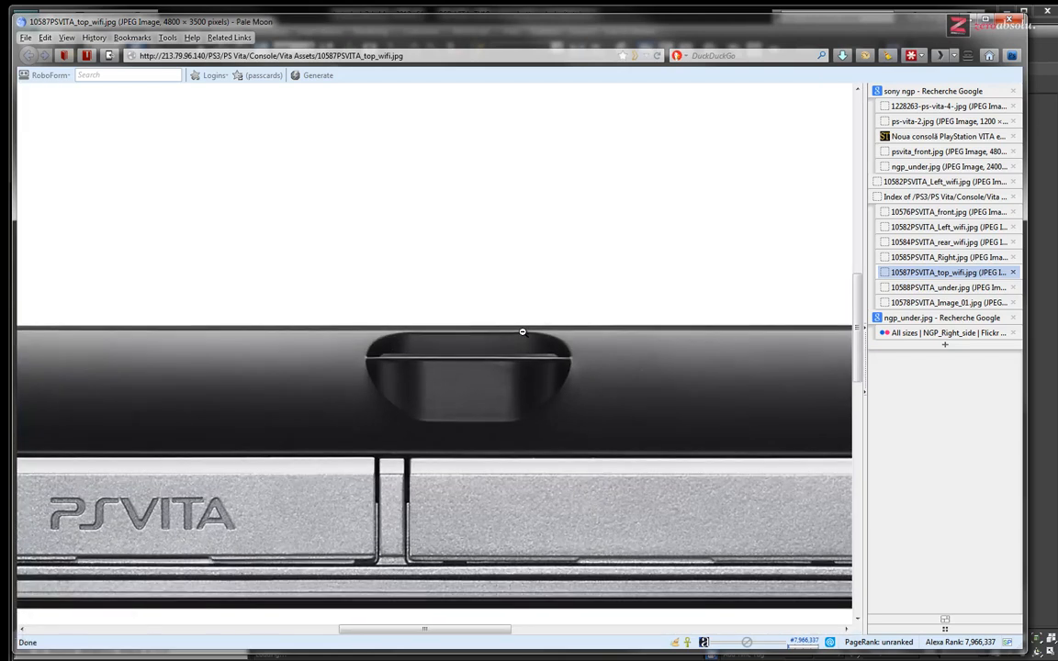
pyautogui.scroll(-5, 527, 333)
pyautogui.scroll(6, 527, 333)
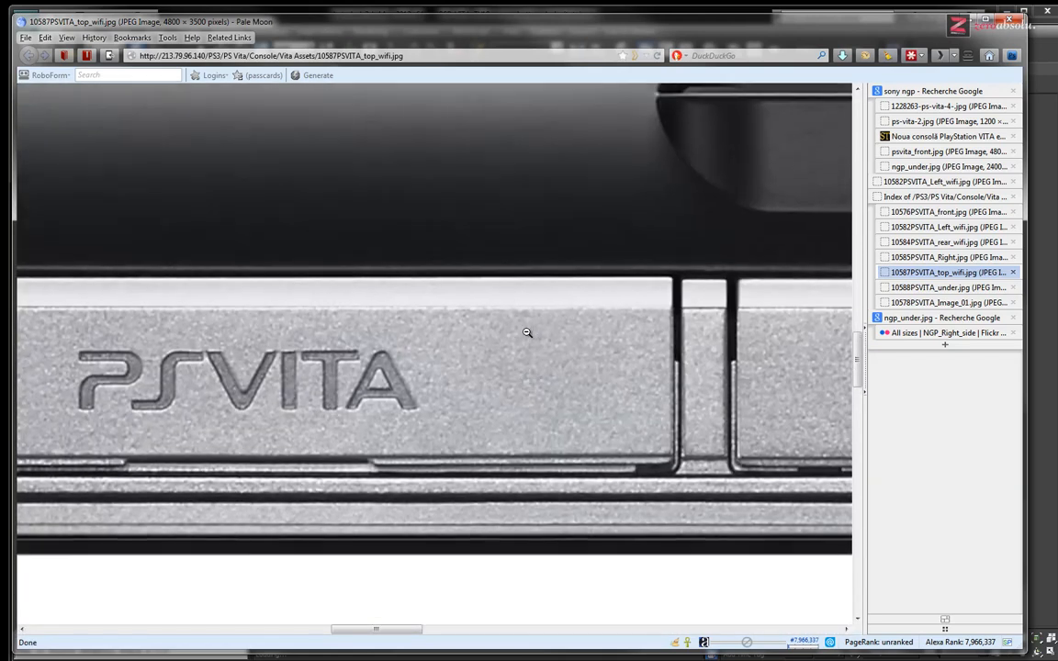
pyautogui.hscroll(5, 530, 332)
pyautogui.hscroll(3, 521, 347)
pyautogui.scroll(3, 599, 520)
pyautogui.scroll(-5, 600, 479)
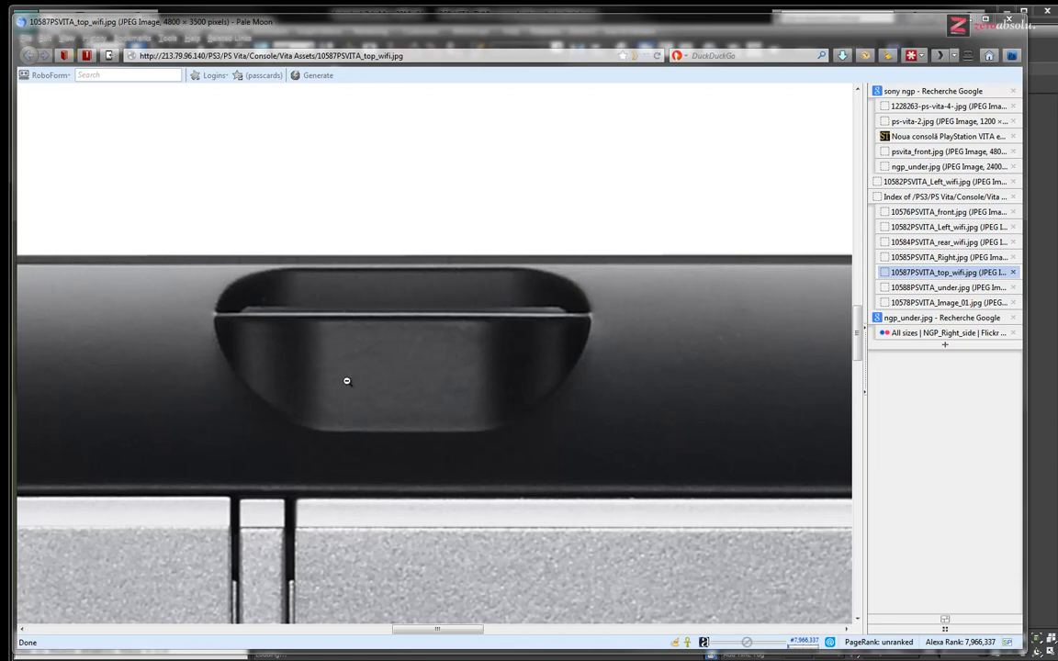
pyautogui.click(460, 351)
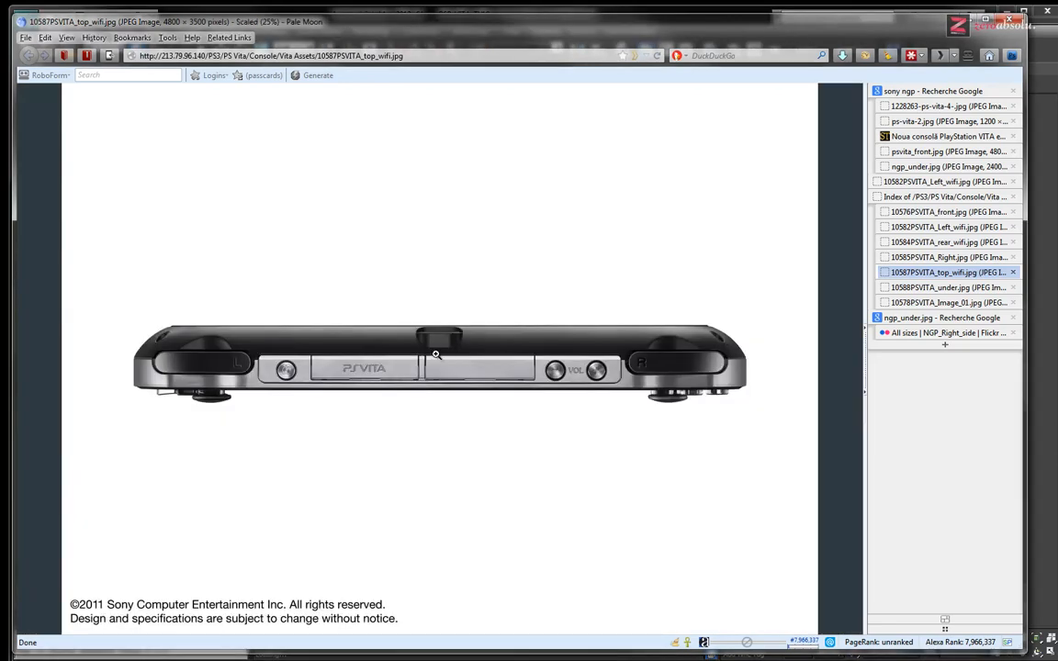
# Step: Review the console's right, rear and left photos, and inspect the connector, headphone jack and flap cover on the underside photo
pyautogui.click(946, 260)
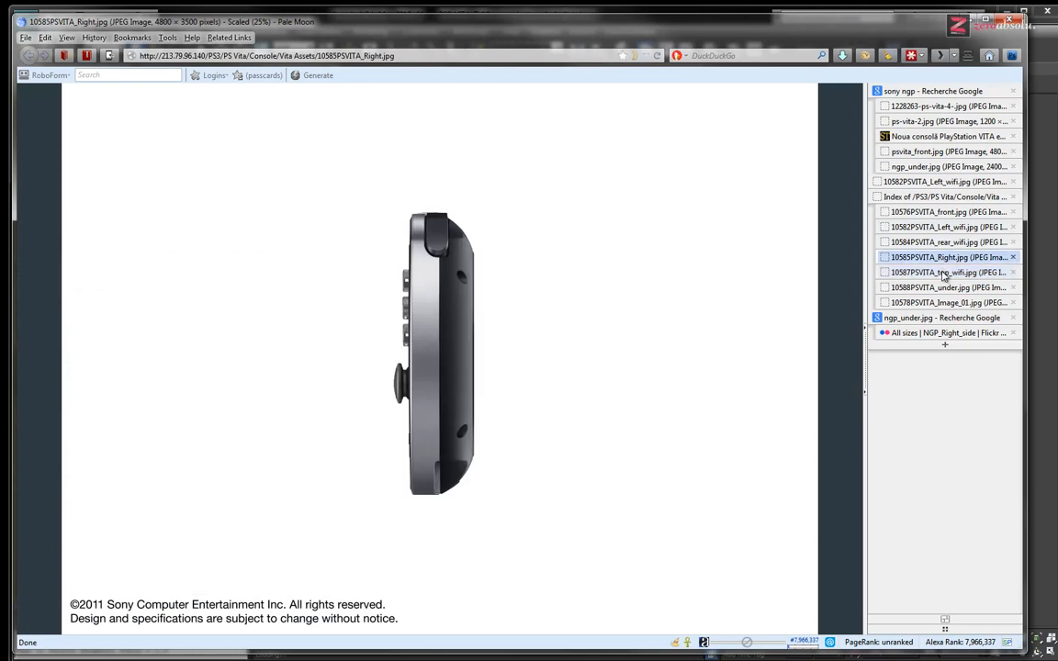
pyautogui.click(944, 242)
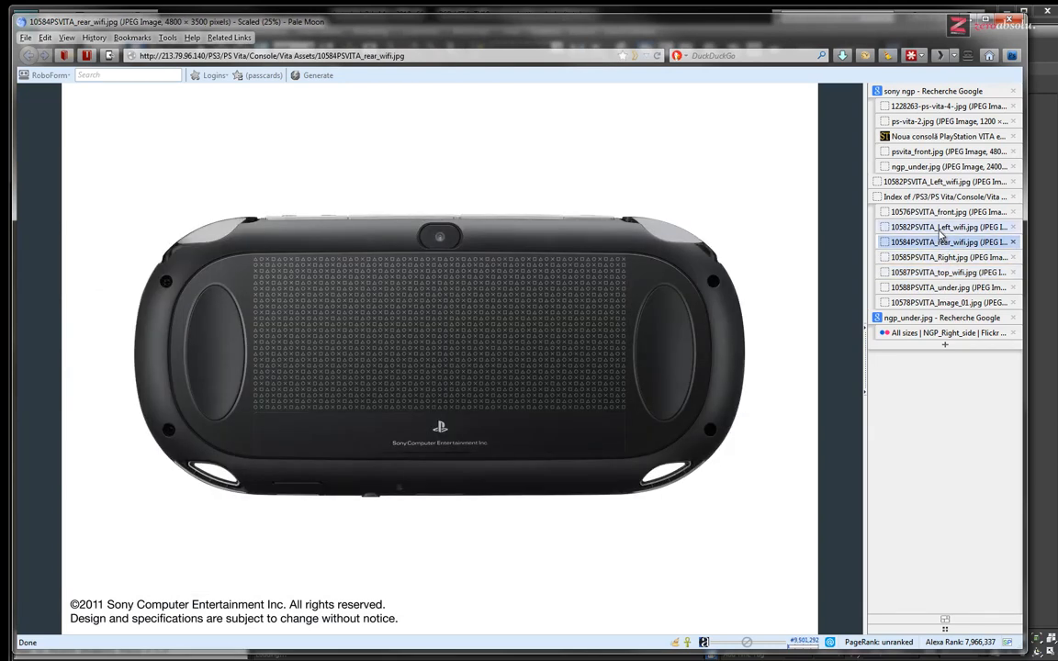
pyautogui.click(940, 227)
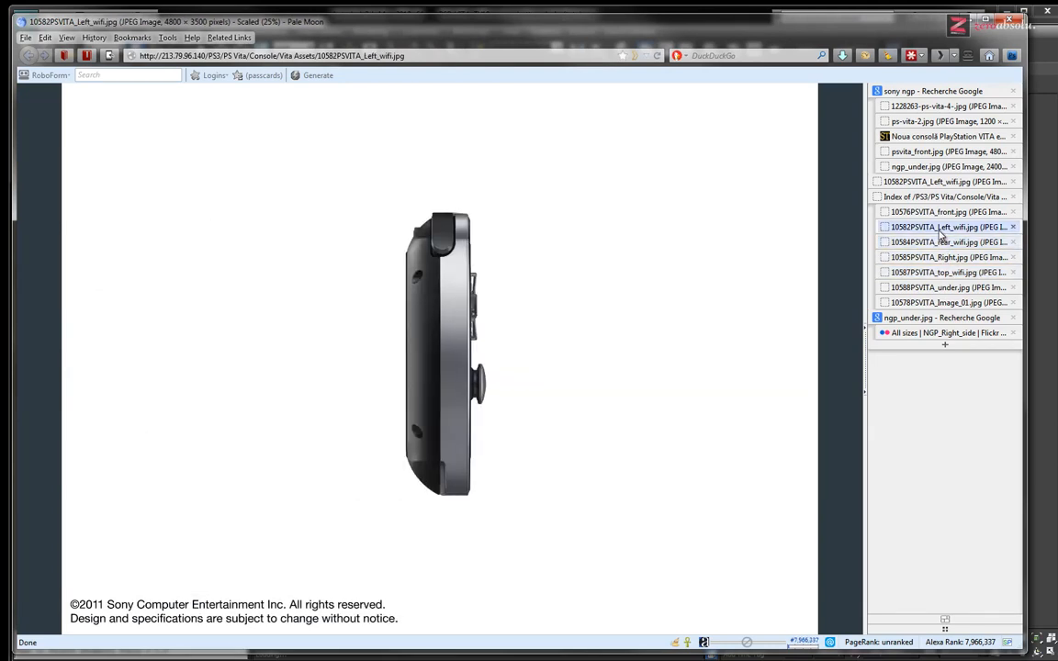
pyautogui.click(938, 288)
pyautogui.click(461, 351)
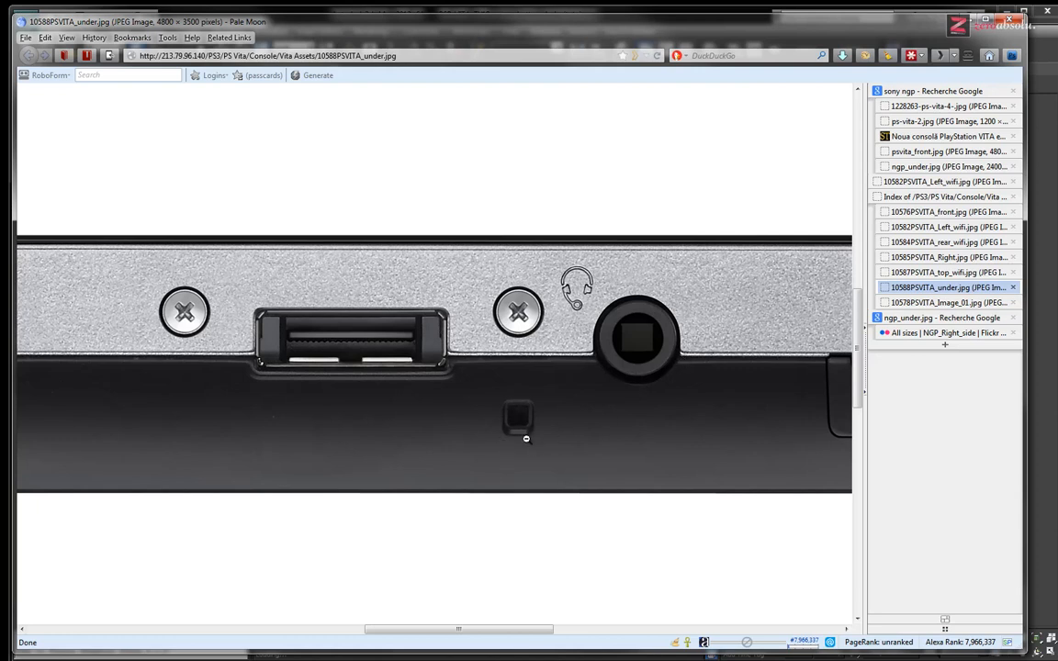
pyautogui.click(830, 378)
pyautogui.click(517, 333)
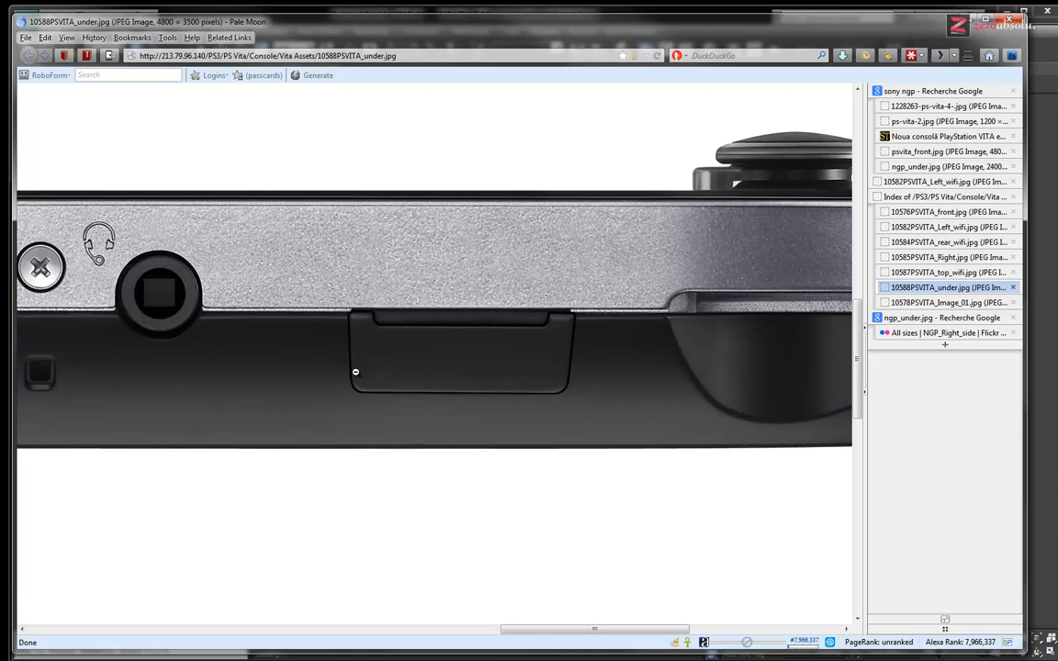
pyautogui.click(232, 352)
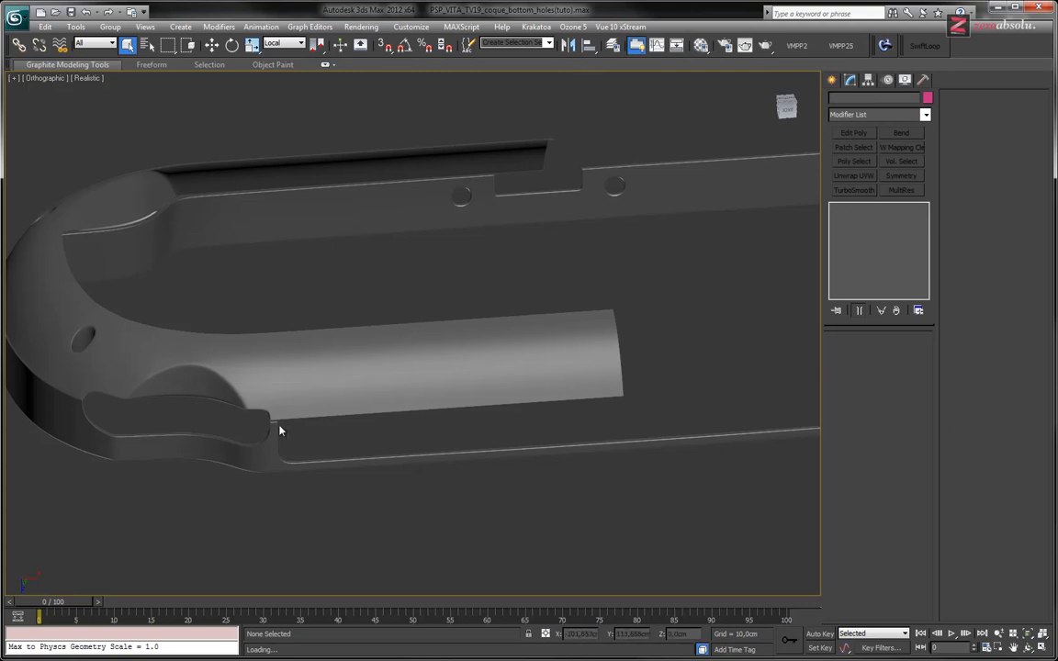
# Step: In 3ds Max, select the coque_01 shell and display edged faces in the viewport
pyautogui.click(329, 377)
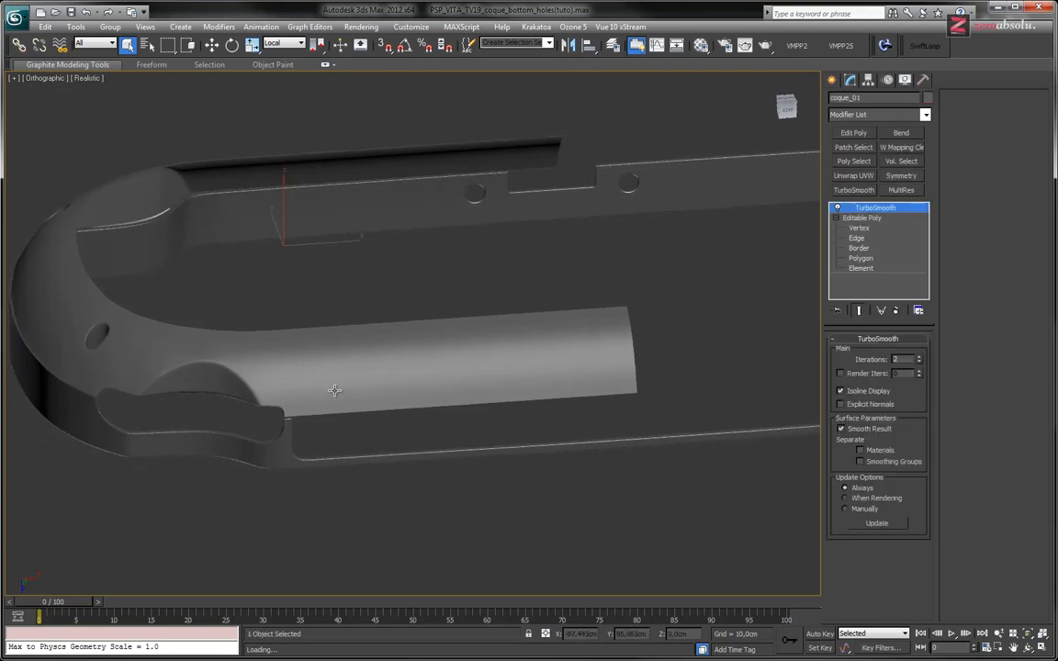
pyautogui.press('F4')
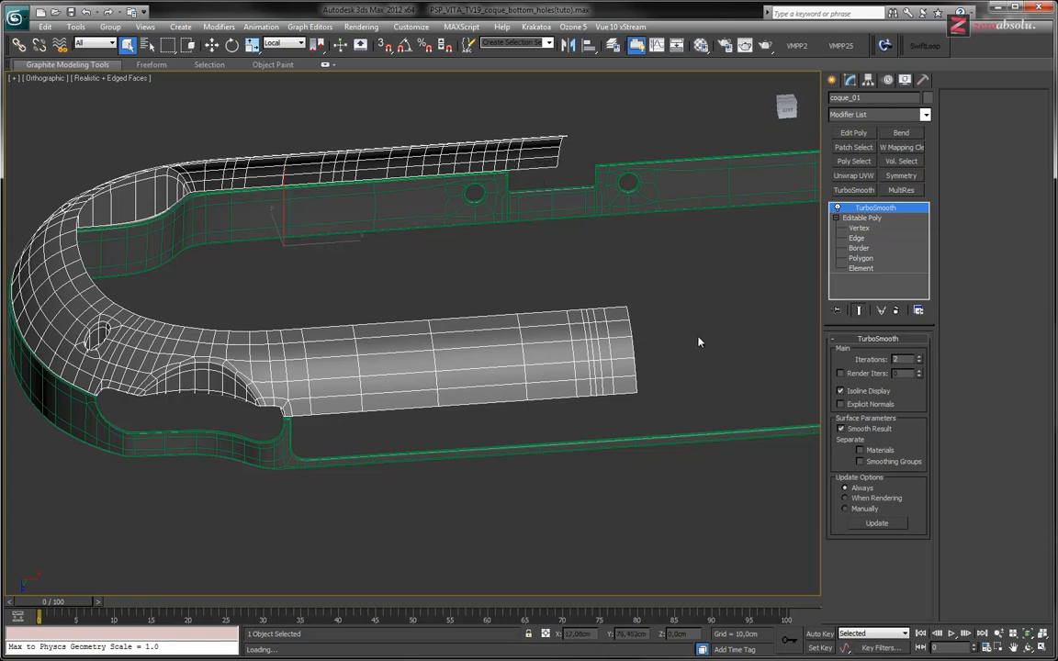
# Step: Check the screws, connector and headphone jack on the browser's underside photo, and return to 3ds Max
pyautogui.hotkey('alt', 'Tab')
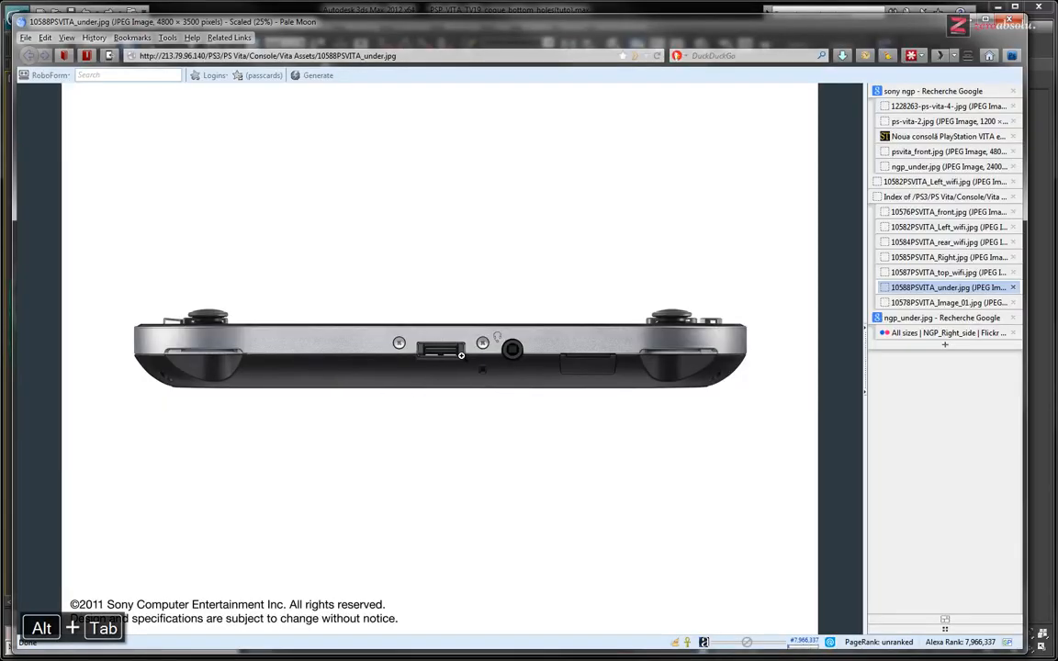
pyautogui.click(461, 355)
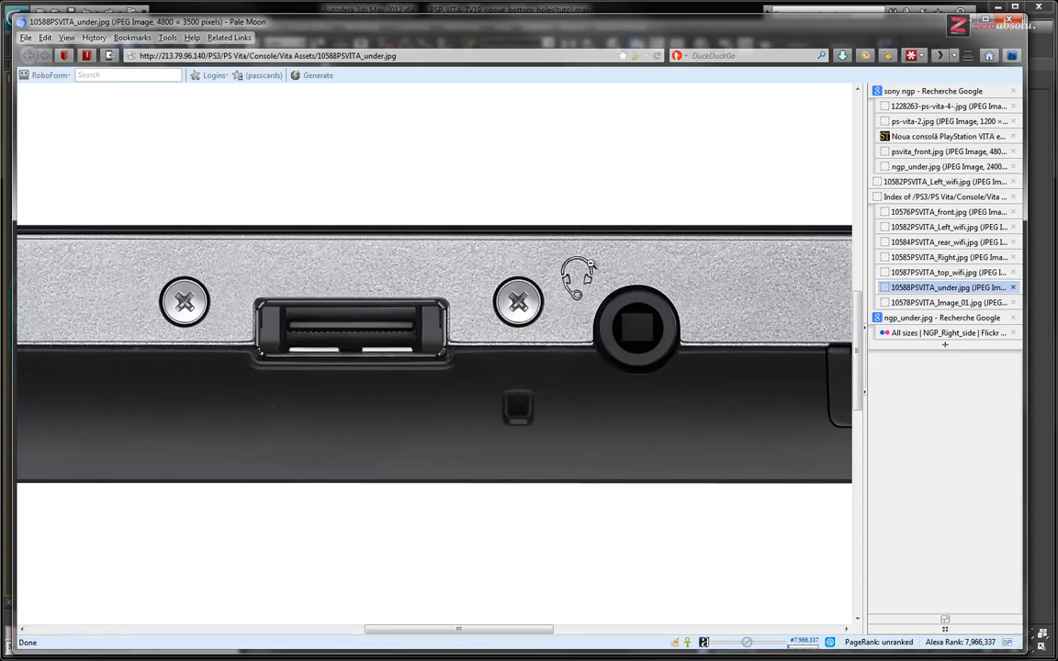
pyautogui.hotkey('alt', 'Tab')
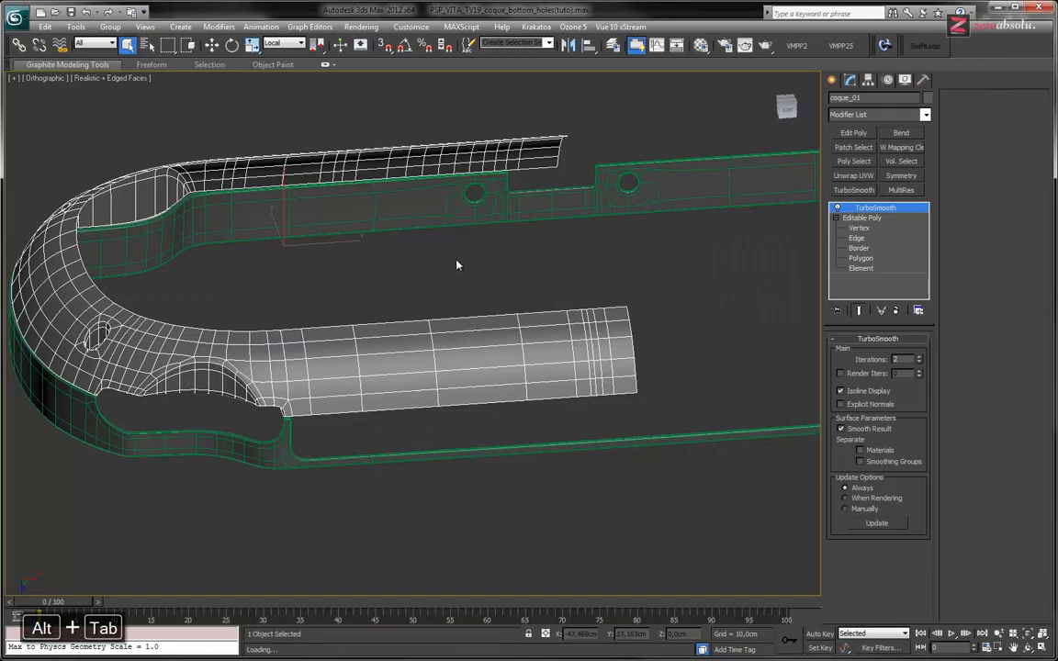
# Step: Show the Bottom view full size with realistic shading, framed on the shell's straight strip beside the camera
pyautogui.scroll(-3, 432, 276)
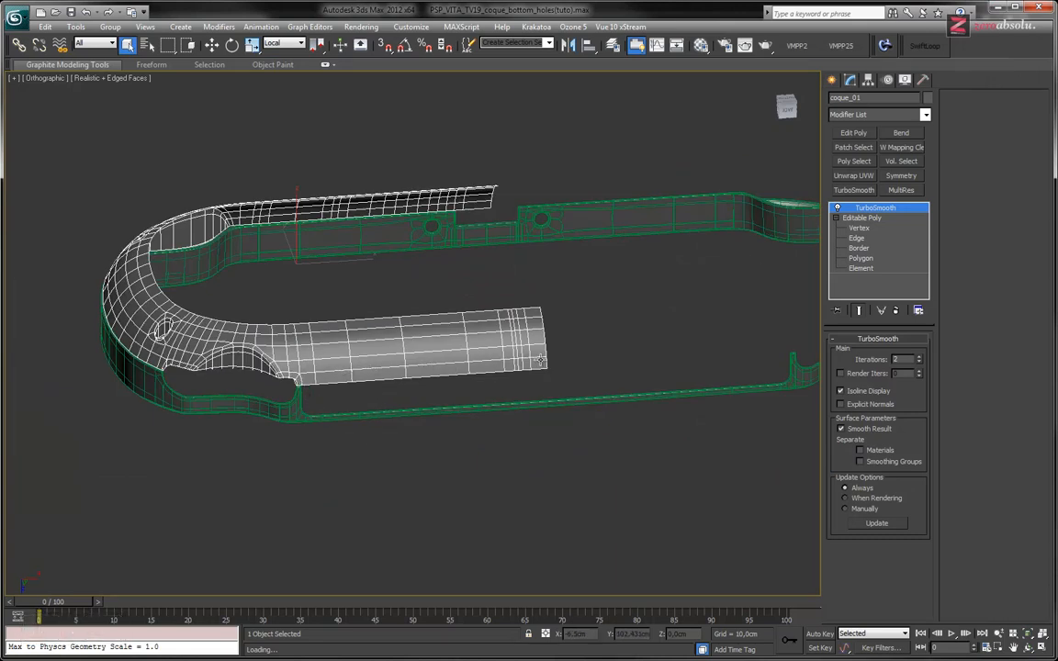
pyautogui.scroll(2, 453, 352)
pyautogui.hotkey('alt', 'w')
pyautogui.scroll(3, 273, 289)
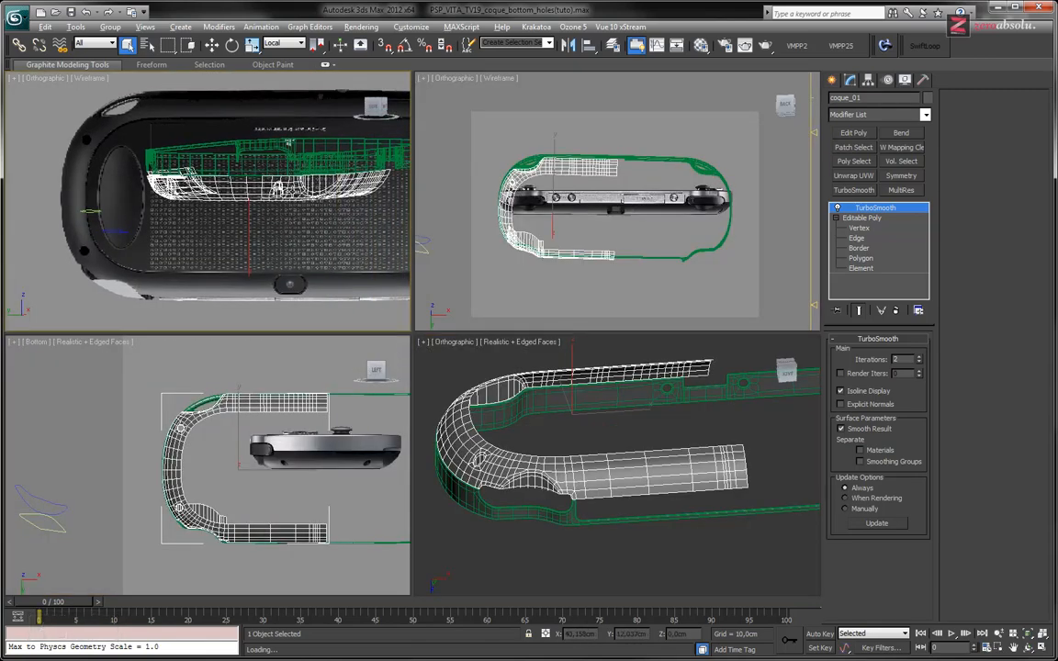
pyautogui.hotkey('alt', 'w')
pyautogui.scroll(-4, 372, 285)
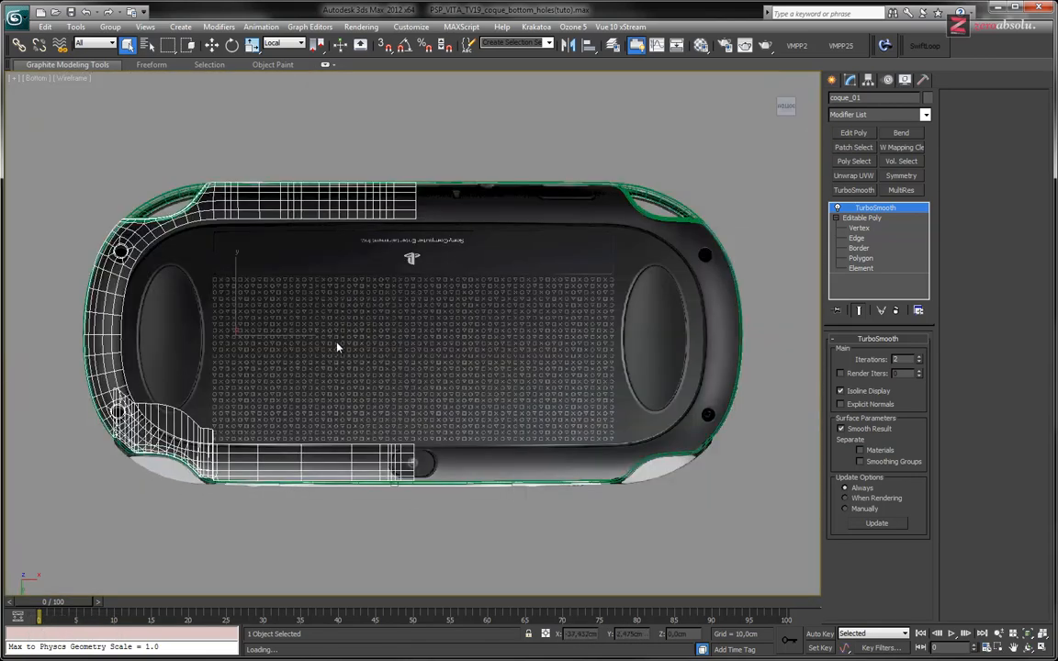
pyautogui.scroll(4, 394, 354)
pyautogui.moveTo(394, 355); pyautogui.dragTo(520, 266, button='middle')
pyautogui.scroll(-2, 513, 267)
pyautogui.scroll(3, 420, 288)
pyautogui.press('F3')
pyautogui.moveTo(499, 328); pyautogui.dragTo(392, 268, button='middle')
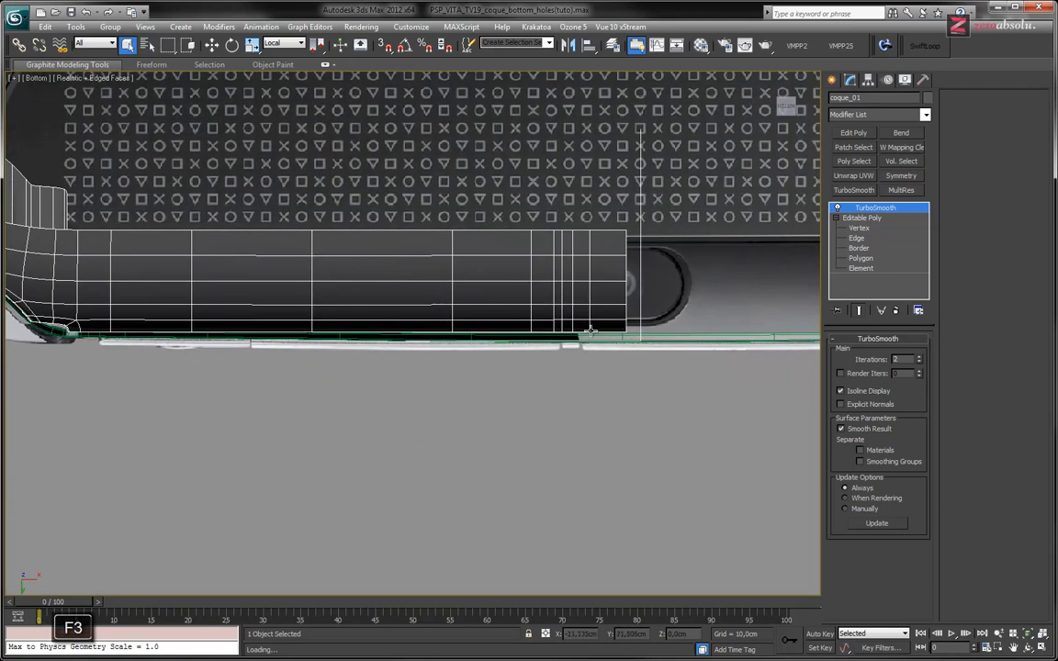
# Step: Compare the Contour frame with the coque_01 shell along the shell's straight strip, reselecting the shell for the Bottom view
pyautogui.click(666, 337)
pyautogui.keyDown('alt'); pyautogui.moveTo(470, 310); pyautogui.dragTo(470, 254, button='middle'); pyautogui.keyUp('alt')
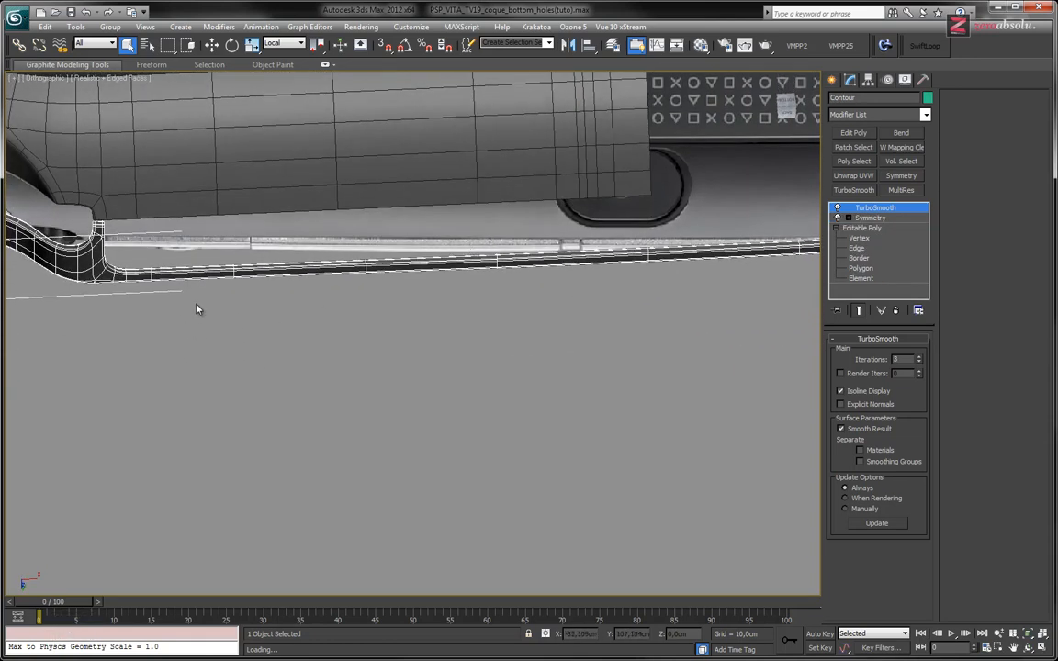
pyautogui.click(344, 175)
pyautogui.keyDown('alt'); pyautogui.moveTo(352, 189); pyautogui.dragTo(396, 227, button='middle'); pyautogui.keyUp('alt')
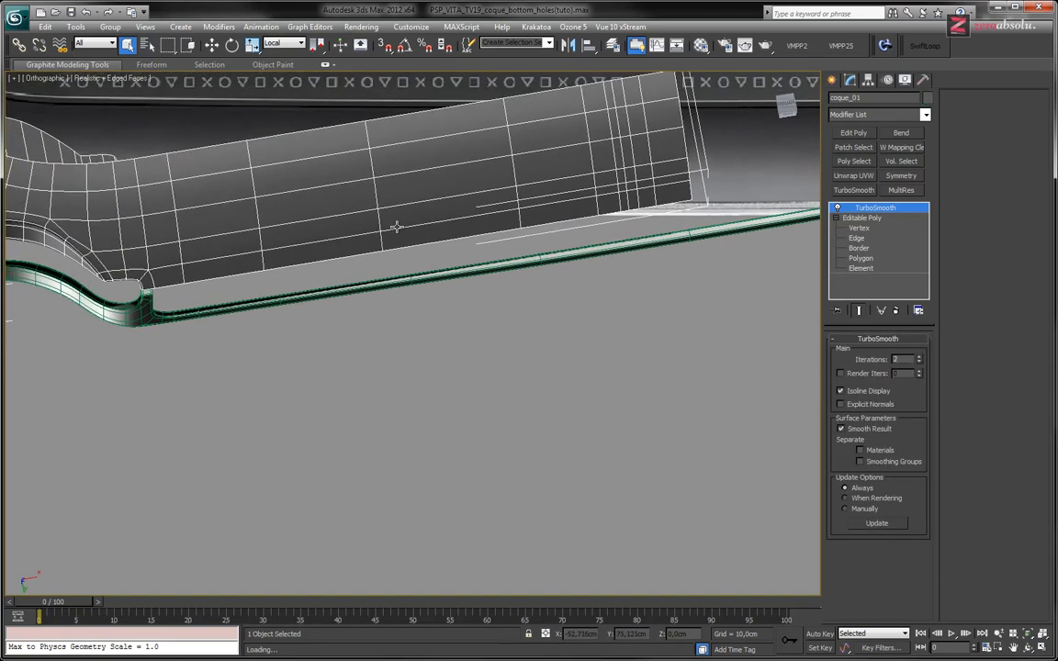
pyautogui.press('b')
pyautogui.moveTo(377, 402); pyautogui.dragTo(462, 307, button='middle')
pyautogui.scroll(5, 451, 333)
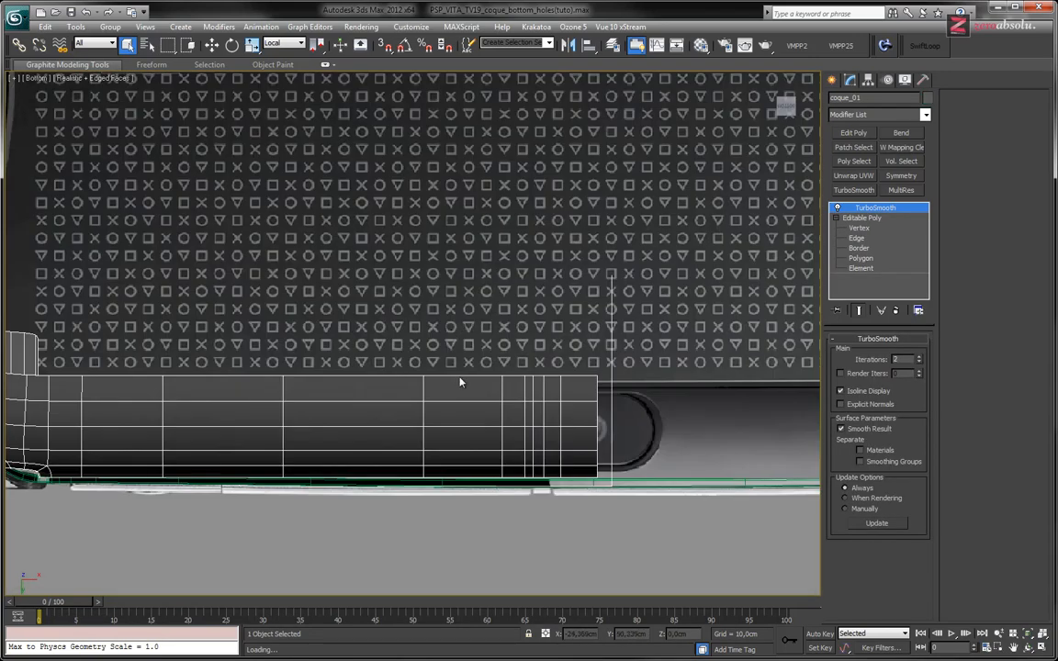
pyautogui.moveTo(457, 363); pyautogui.dragTo(532, 307, button='middle')
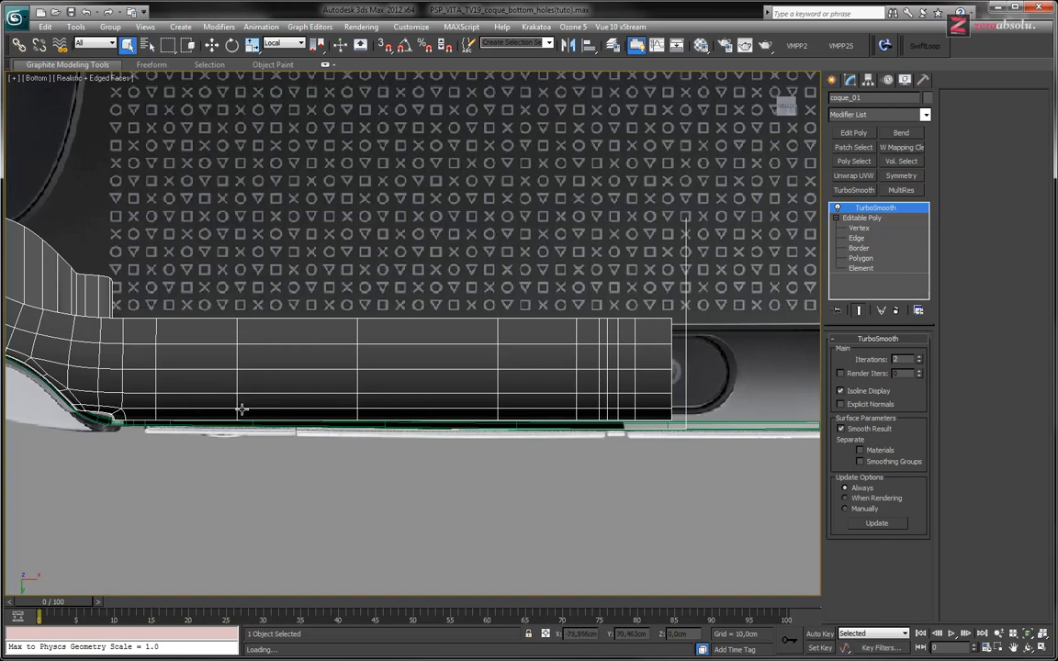
# Step: Examine the junction between the trigger cut-out and the shell's straight strip against the reference photo, from Bottom and angled views
pyautogui.keyDown('alt'); pyautogui.moveTo(539, 442); pyautogui.dragTo(535, 371, button='middle'); pyautogui.keyUp('alt')
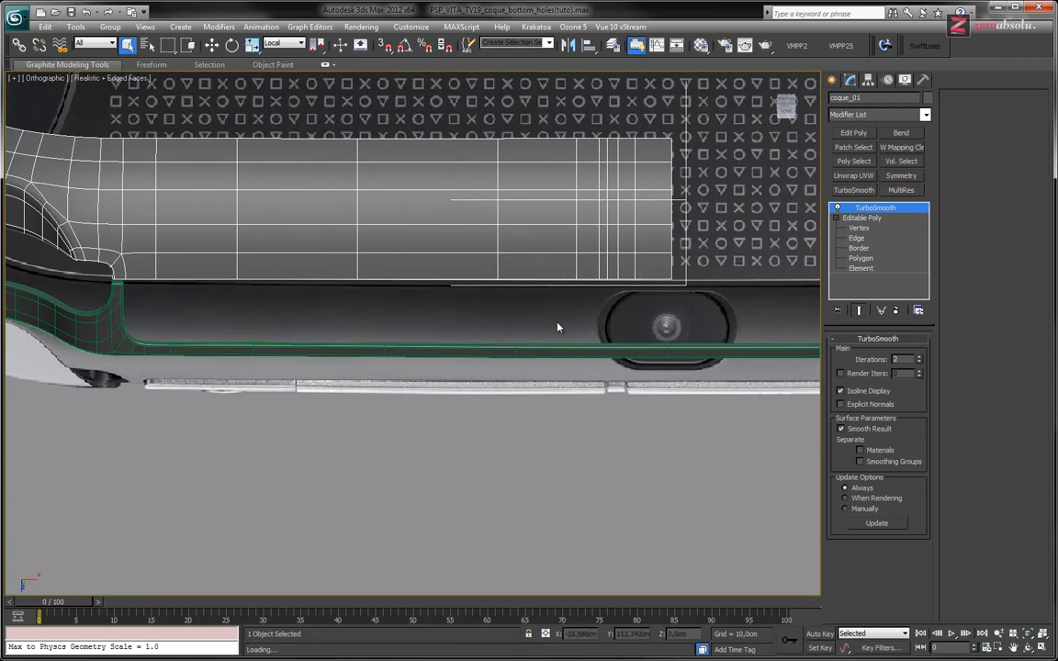
pyautogui.keyDown('alt'); pyautogui.moveTo(389, 251); pyautogui.dragTo(418, 278, button='middle'); pyautogui.keyUp('alt')
pyautogui.press('b')
pyautogui.scroll(8, 331, 372)
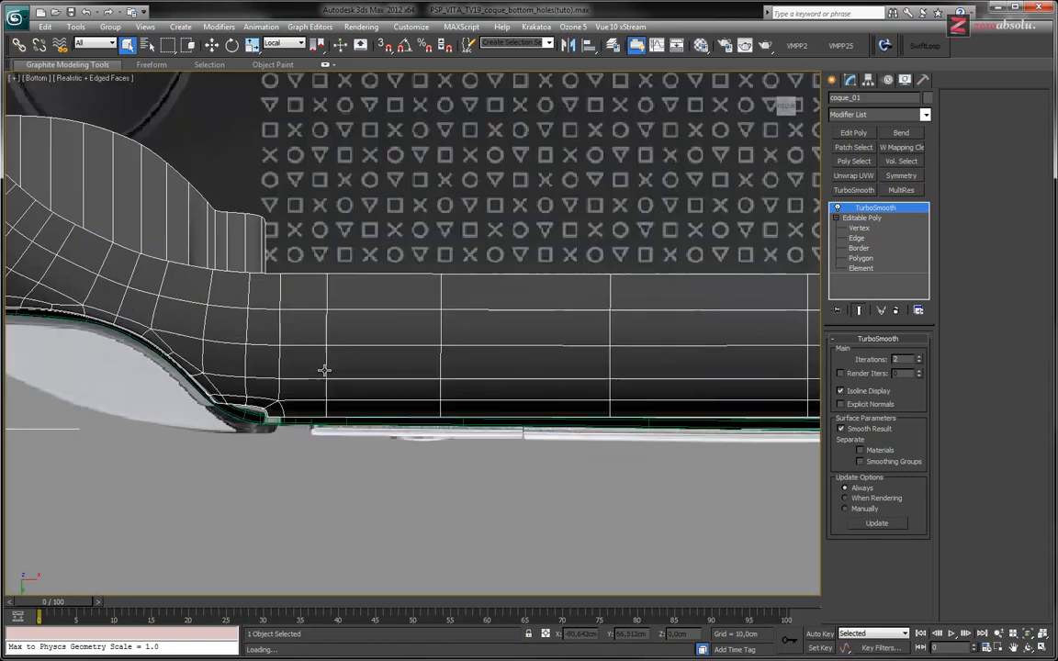
pyautogui.moveTo(322, 380); pyautogui.dragTo(370, 314, button='middle')
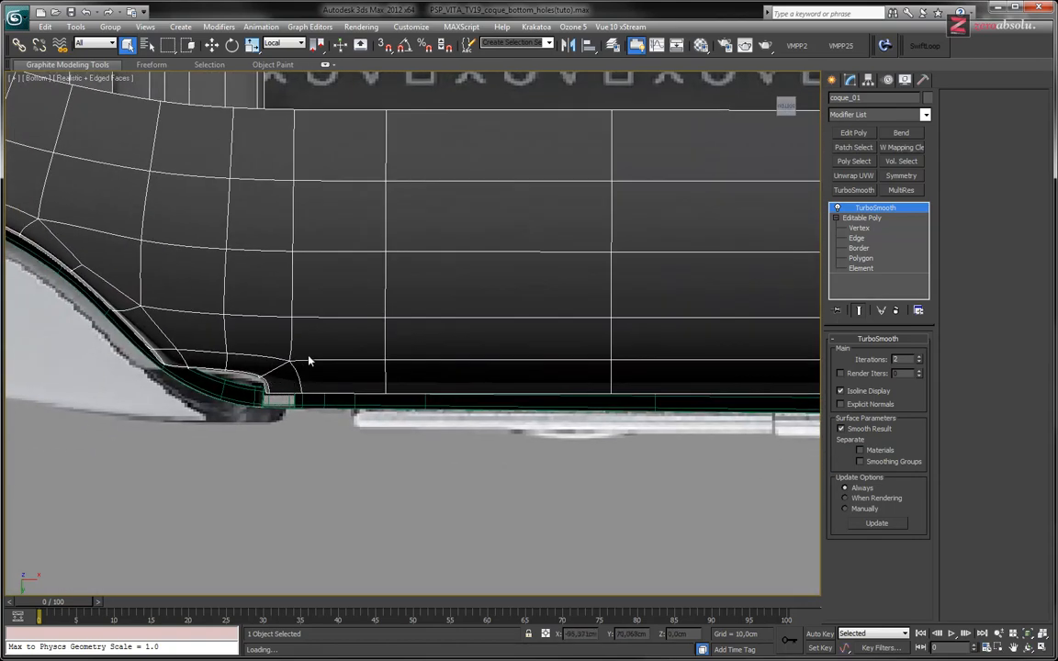
pyautogui.moveTo(340, 368)
pyautogui.keyDown('alt'); pyautogui.mouseDown(button='middle')
pyautogui.moveTo(338, 350)
pyautogui.moveTo(338, 371)
pyautogui.moveTo(353, 365)
pyautogui.mouseUp(button='middle'); pyautogui.keyUp('alt')
pyautogui.keyDown('alt'); pyautogui.moveTo(352, 350); pyautogui.dragTo(354, 361, button='middle'); pyautogui.keyUp('alt')
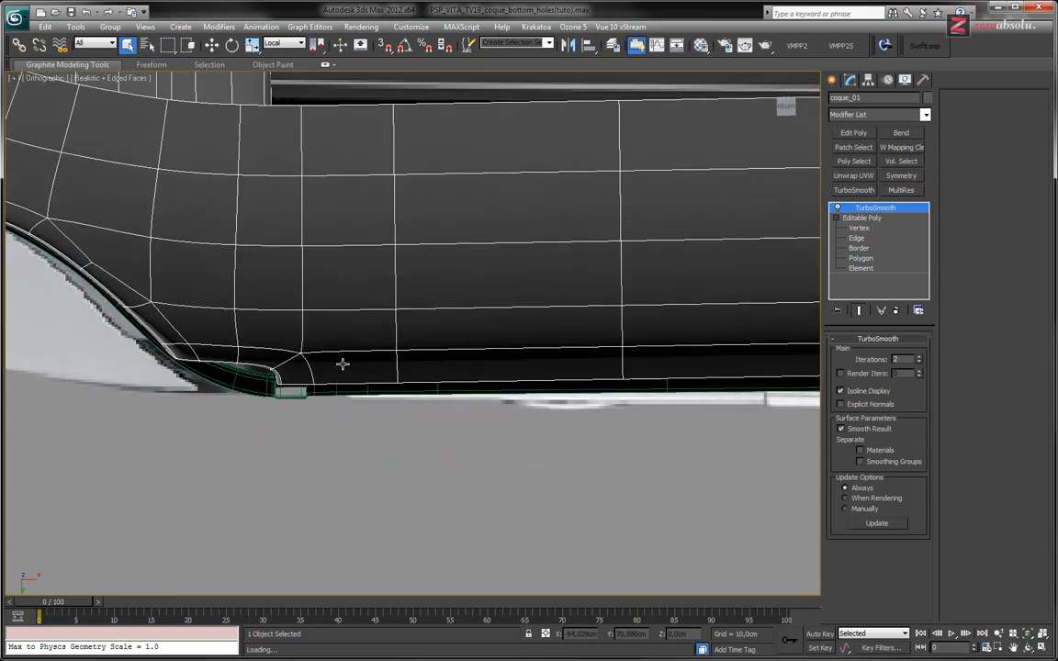
pyautogui.press('b')
pyautogui.press('z')
pyautogui.moveTo(298, 387); pyautogui.dragTo(450, 299, button='middle')
pyautogui.scroll(5, 415, 341)
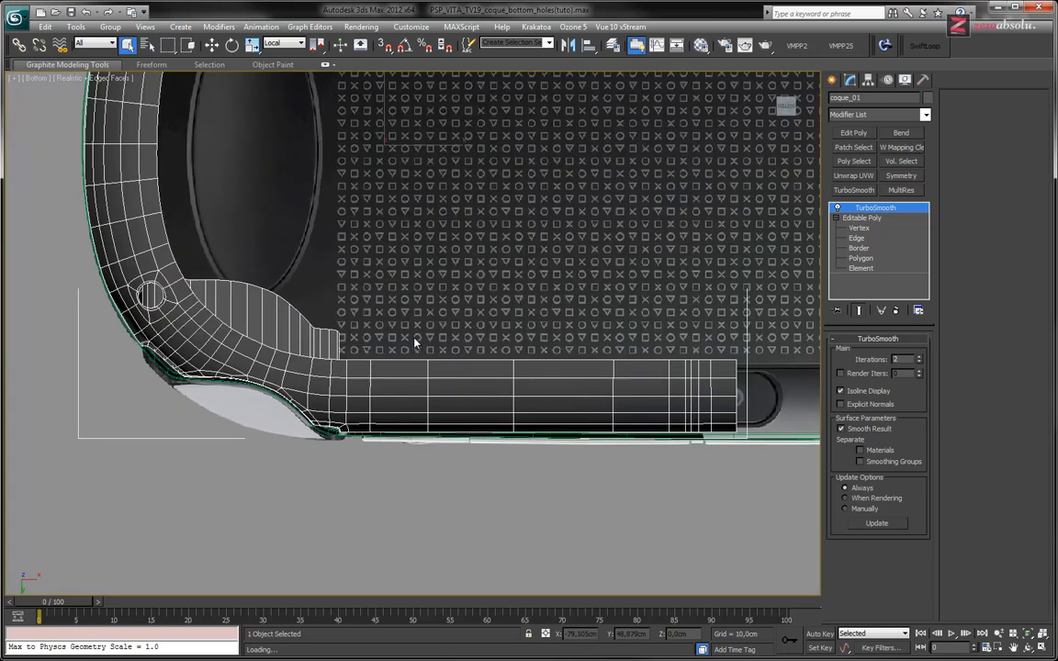
pyautogui.moveTo(425, 358); pyautogui.dragTo(343, 323, button='middle')
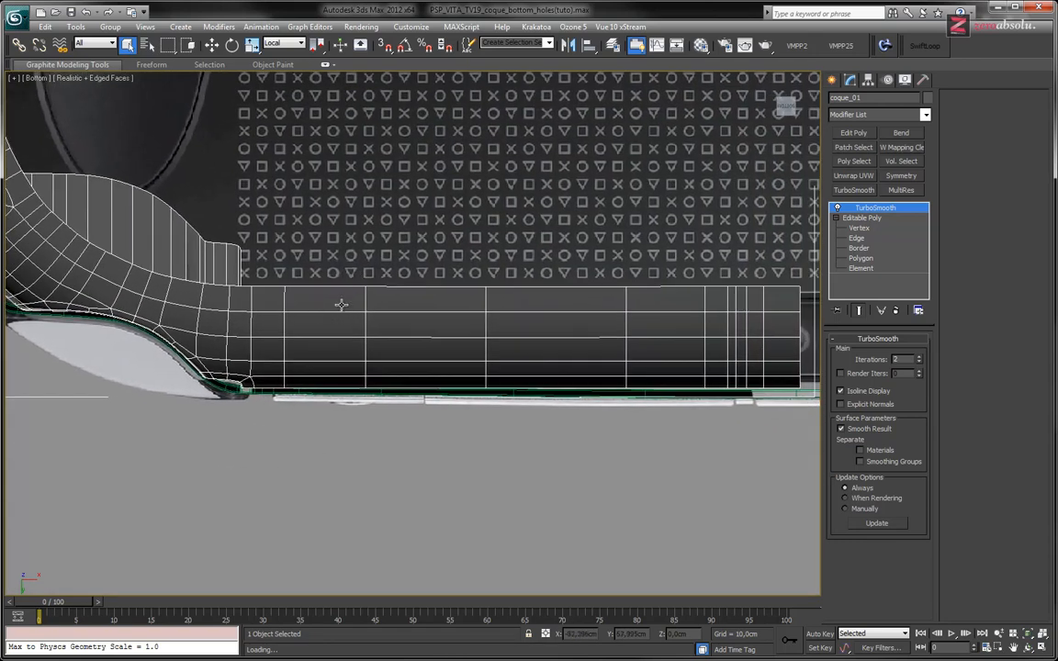
# Step: Enter vertex editing on coque_01, turn off Ignore Backfacing and select the vertices of the straight strip beyond the trigger cut-out
pyautogui.click(858, 228)
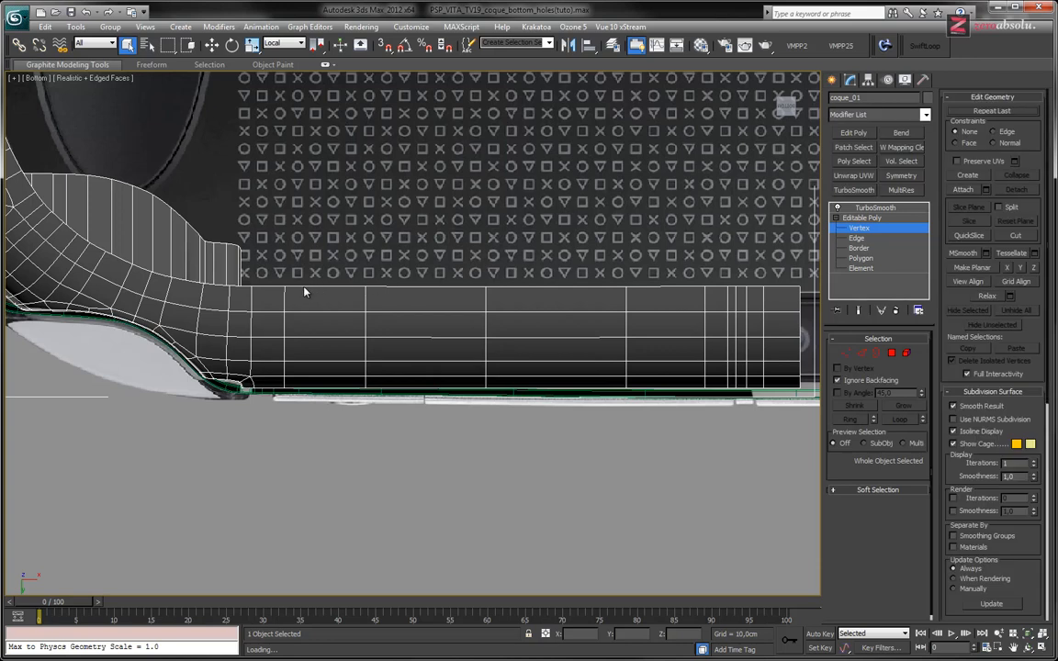
pyautogui.moveTo(729, 312); pyautogui.dragTo(682, 309, button='middle')
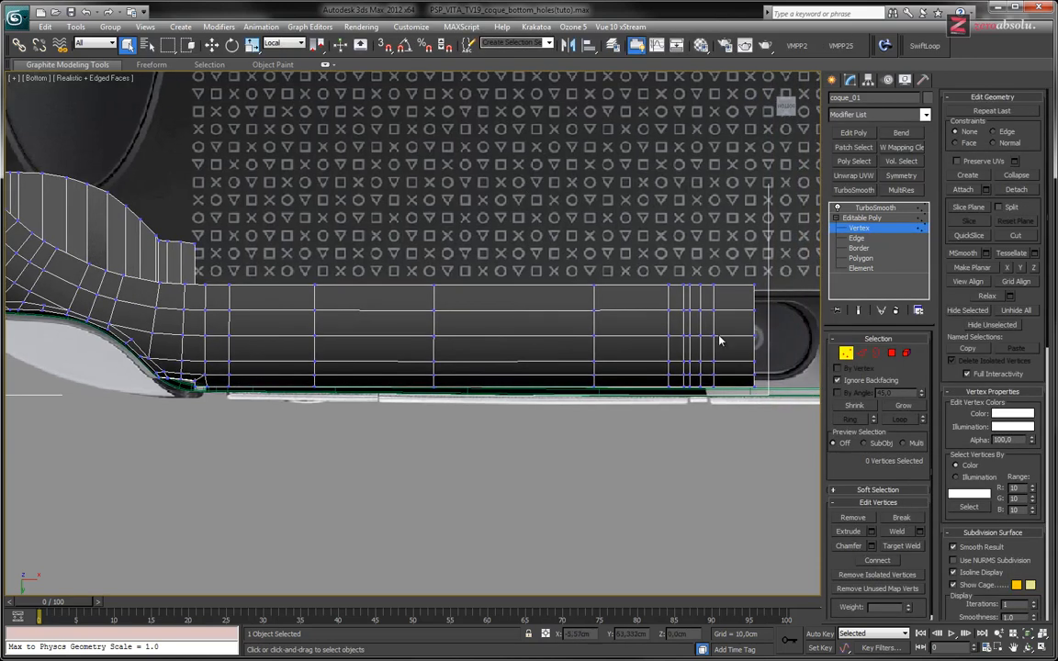
pyautogui.click(861, 382)
pyautogui.moveTo(188, 413); pyautogui.dragTo(178, 411)
pyautogui.moveTo(223, 362); pyautogui.dragTo(260, 356, button='middle')
pyautogui.scroll(3, 260, 359)
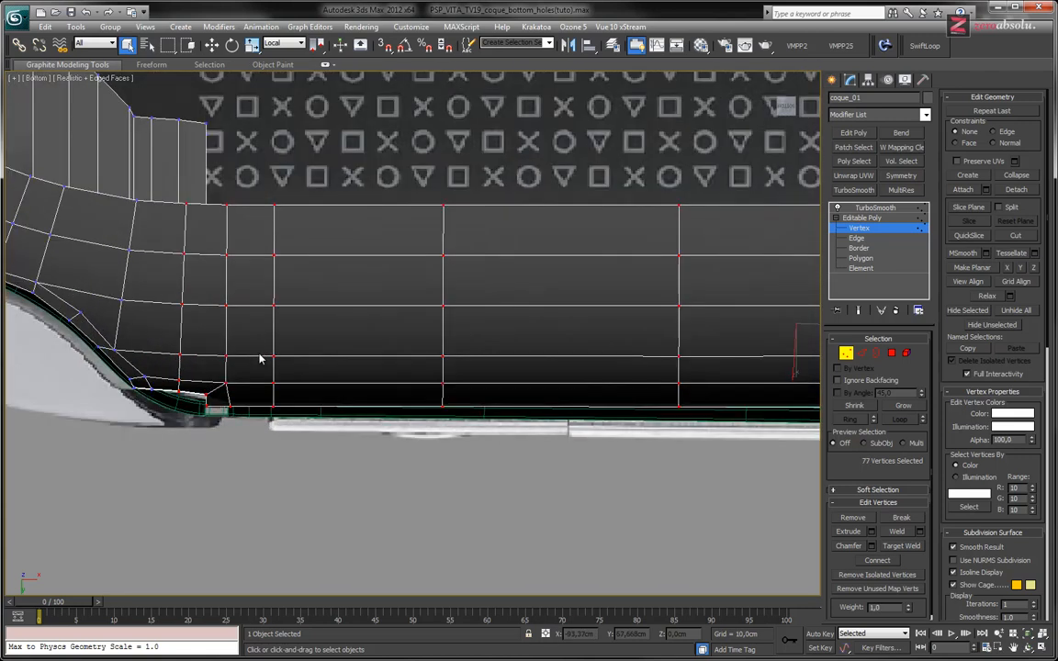
# Step: Set the Move tool's reference coordinate system to View for the selected strip vertices, undoing any accidental shift
pyautogui.scroll(-3, 453, 331)
pyautogui.press('w')
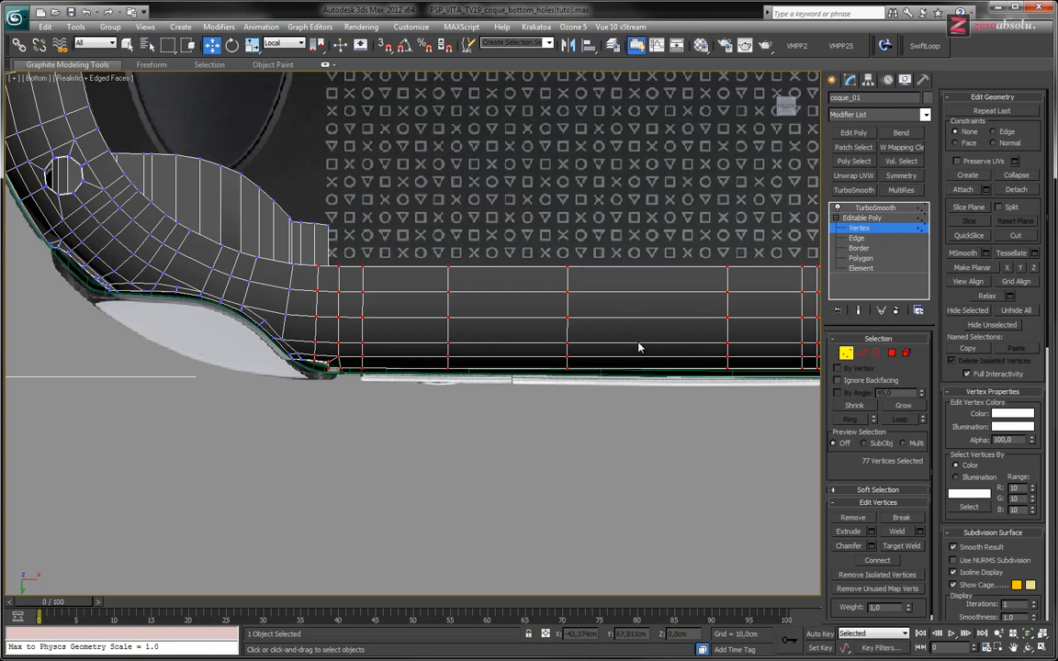
pyautogui.click(277, 44)
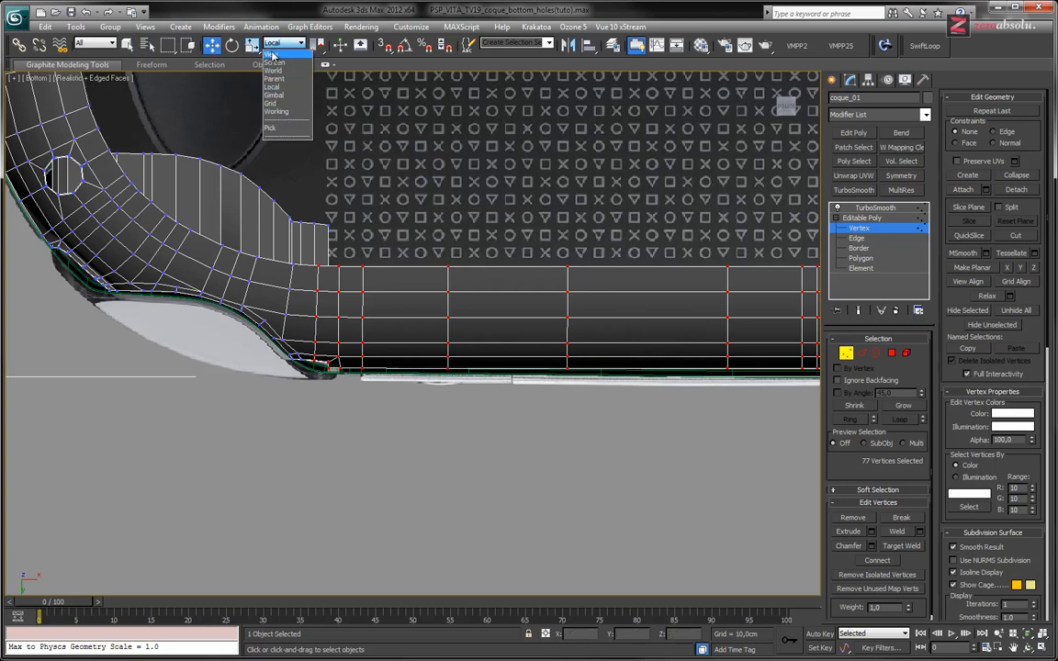
pyautogui.click(273, 54)
pyautogui.moveTo(625, 266)
pyautogui.mouseDown()
pyautogui.moveTo(624, 277)
pyautogui.moveTo(625, 252)
pyautogui.moveTo(622, 262)
pyautogui.mouseUp()
pyautogui.hotkey('ctrl', 'z')
# Step: Try to lower the strip vertices onto the Contour frame, with and without the column nearest the trigger cut-out, and undo the moves
pyautogui.scroll(5, 377, 326)
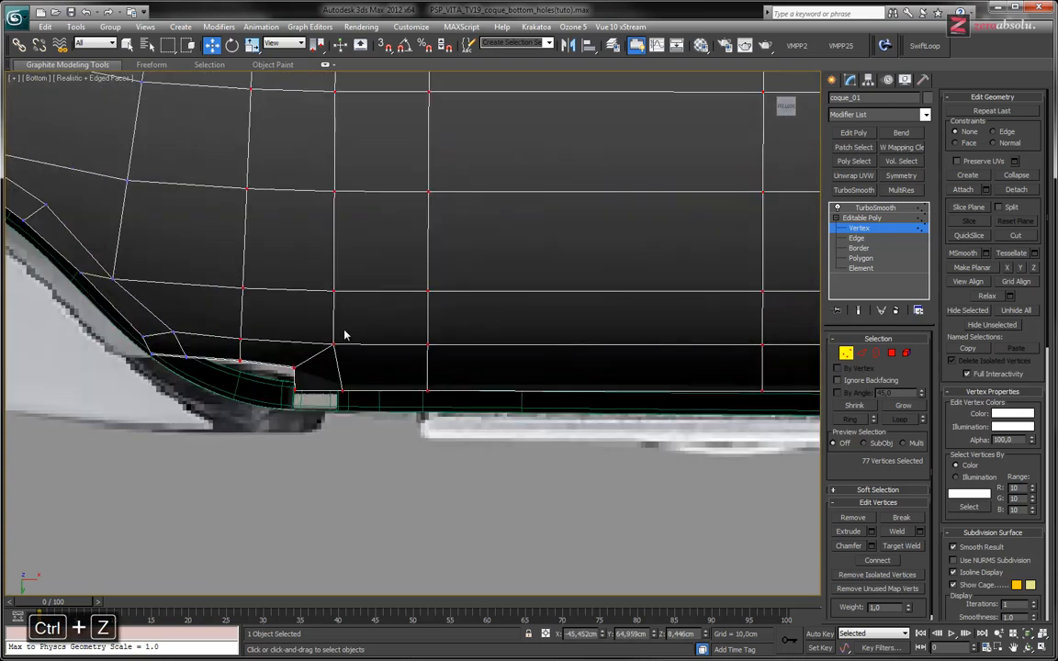
pyautogui.moveTo(345, 337); pyautogui.dragTo(412, 300, button='middle')
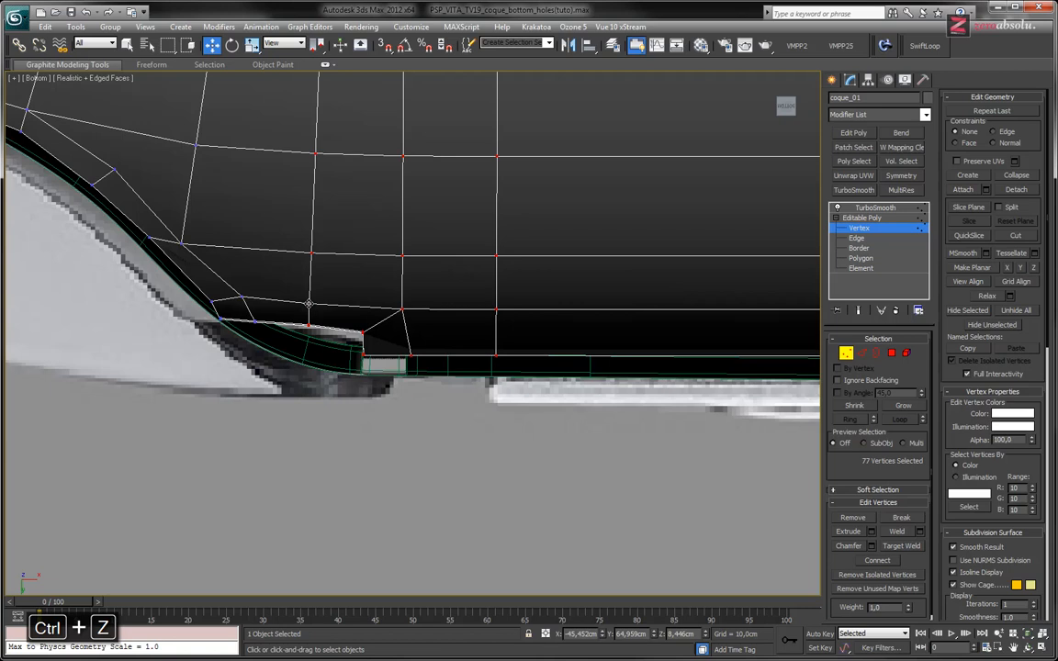
pyautogui.moveTo(308, 304); pyautogui.dragTo(308, 309)
pyautogui.moveTo(456, 291); pyautogui.dragTo(394, 335, button='middle')
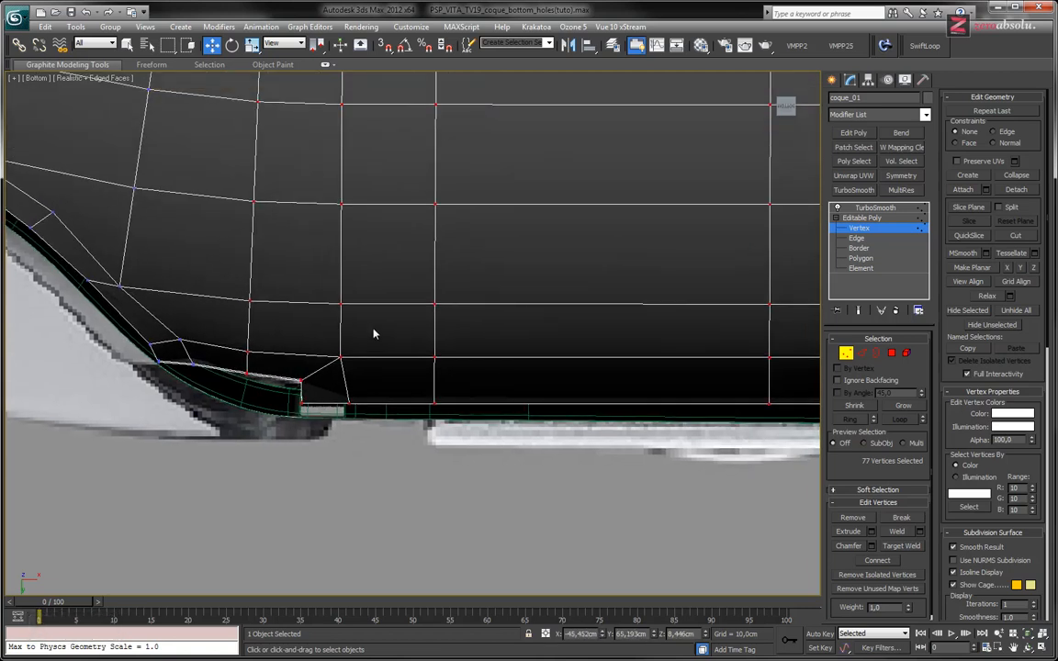
pyautogui.moveTo(342, 282); pyautogui.dragTo(347, 366, button='middle')
pyautogui.scroll(-3, 346, 336)
pyautogui.moveTo(298, 346); pyautogui.dragTo(317, 440)
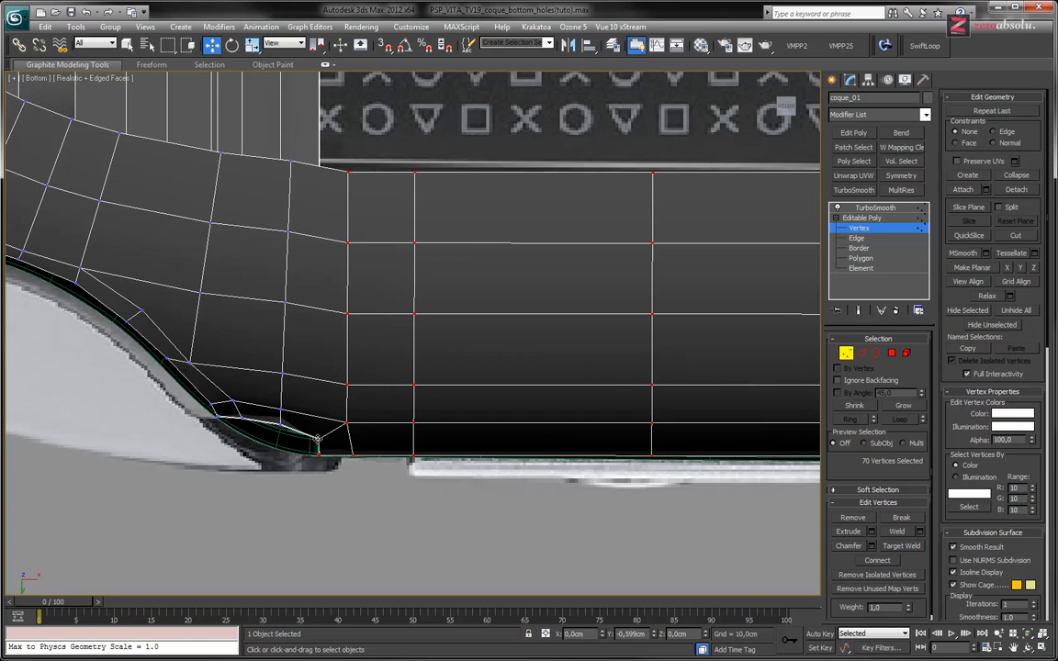
pyautogui.moveTo(317, 440); pyautogui.dragTo(317, 440)
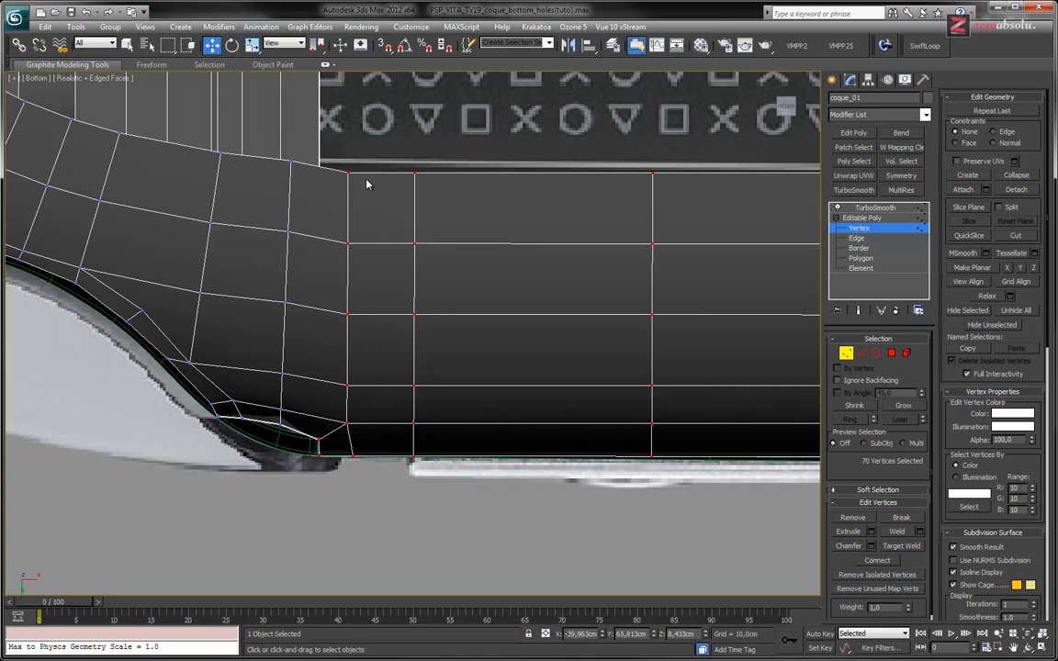
pyautogui.scroll(-2, 692, 185)
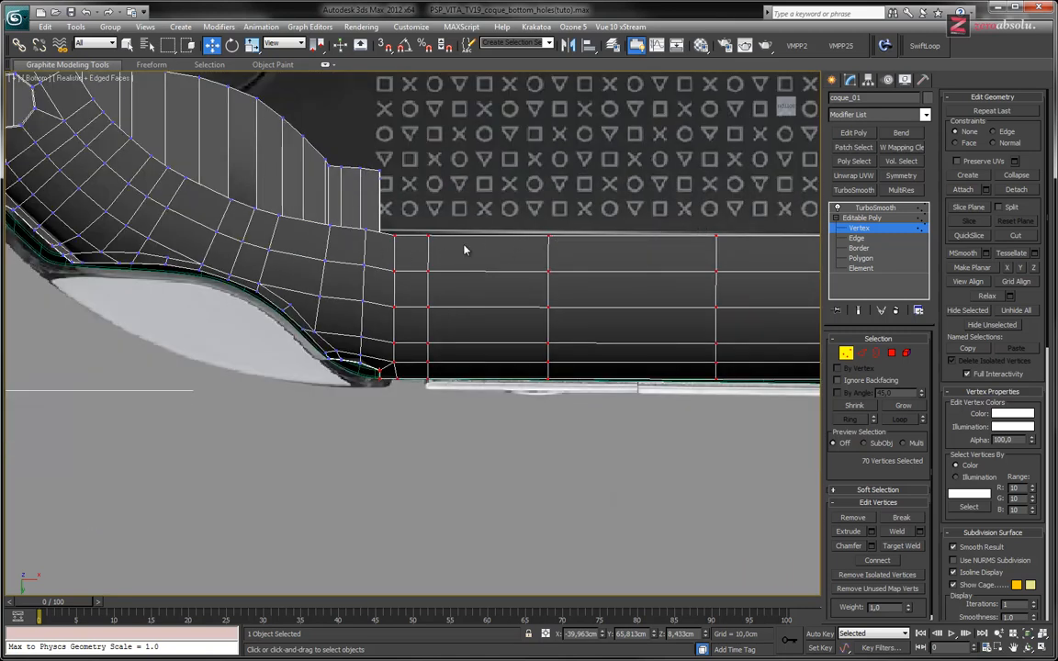
pyautogui.moveTo(397, 271); pyautogui.dragTo(387, 246, button='middle')
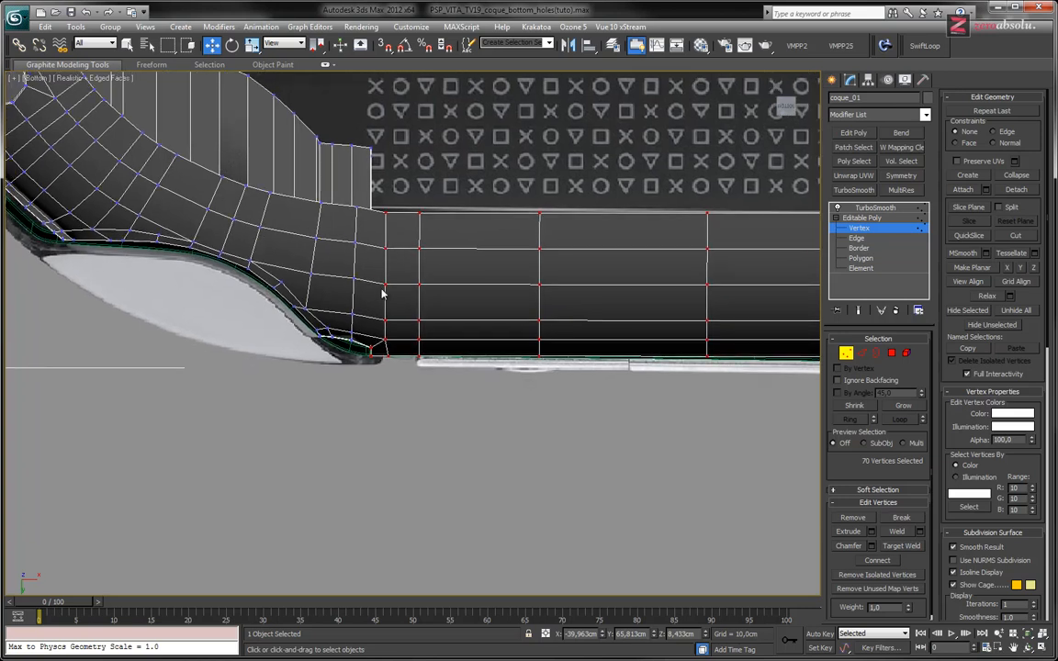
pyautogui.hotkey('ctrl', 'z')
pyautogui.hotkey('ctrl', 'z')
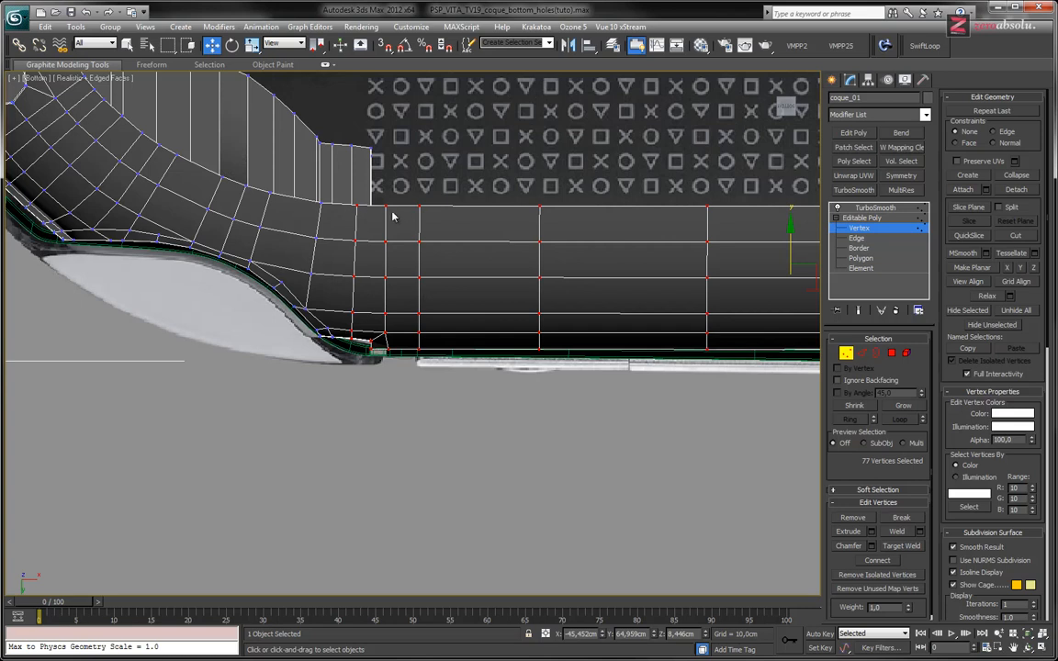
# Step: Try to lower all the selected strip vertices fully to the frame's edge, inspect the bend beside the trigger cut-out, and undo the move
pyautogui.moveTo(392, 216); pyautogui.dragTo(378, 206, button='middle')
pyautogui.scroll(3, 340, 314)
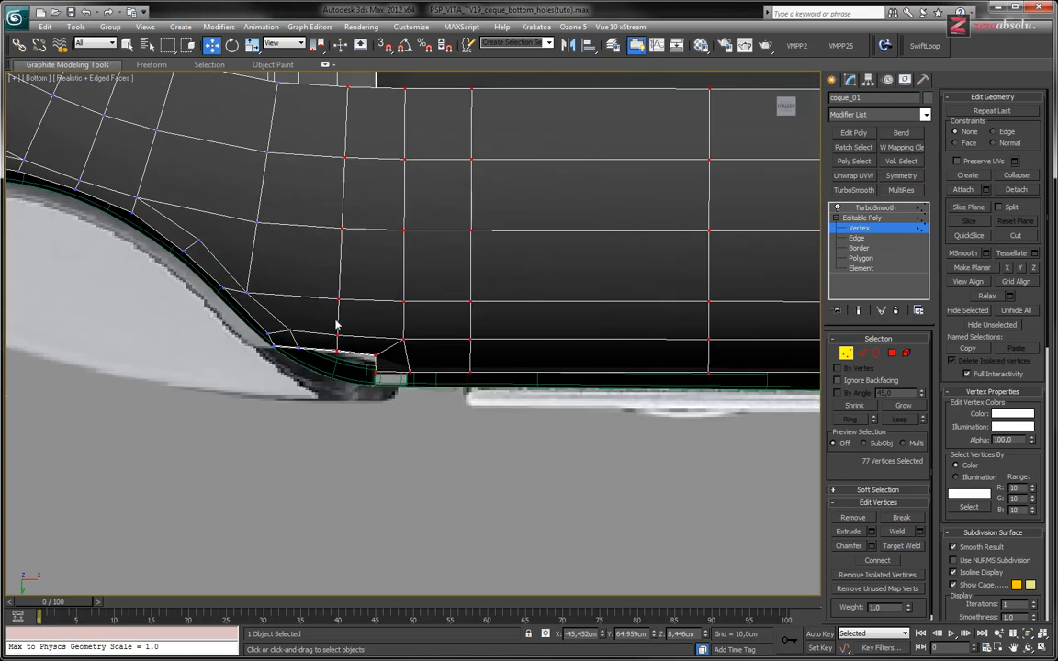
pyautogui.moveTo(338, 353); pyautogui.dragTo(340, 364)
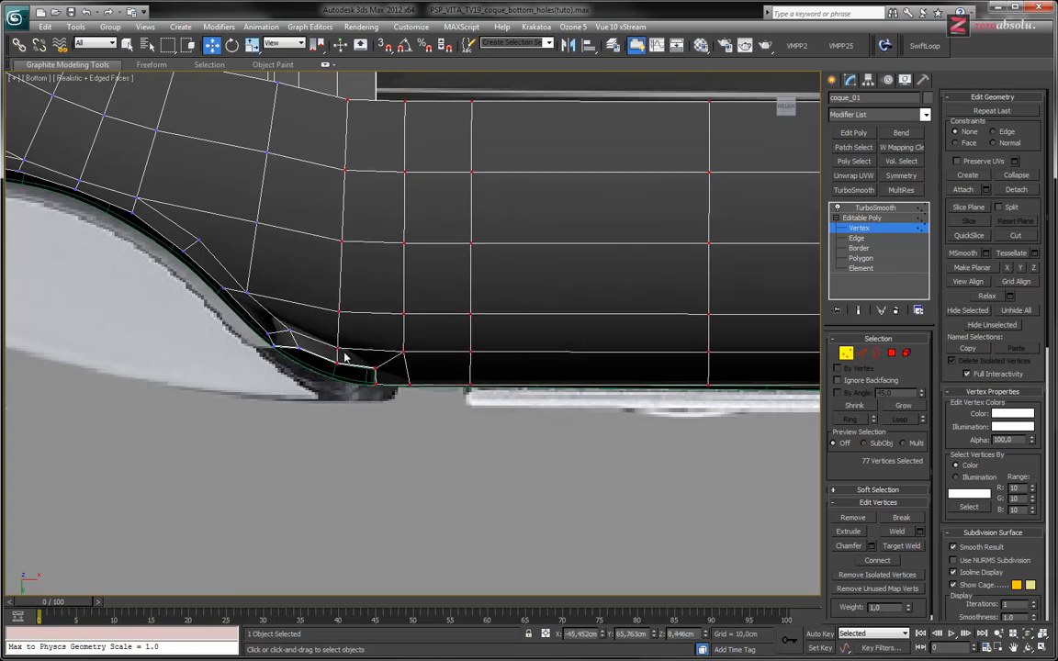
pyautogui.moveTo(592, 217); pyautogui.dragTo(500, 368, button='middle')
pyautogui.moveTo(443, 302); pyautogui.dragTo(630, 327, button='middle')
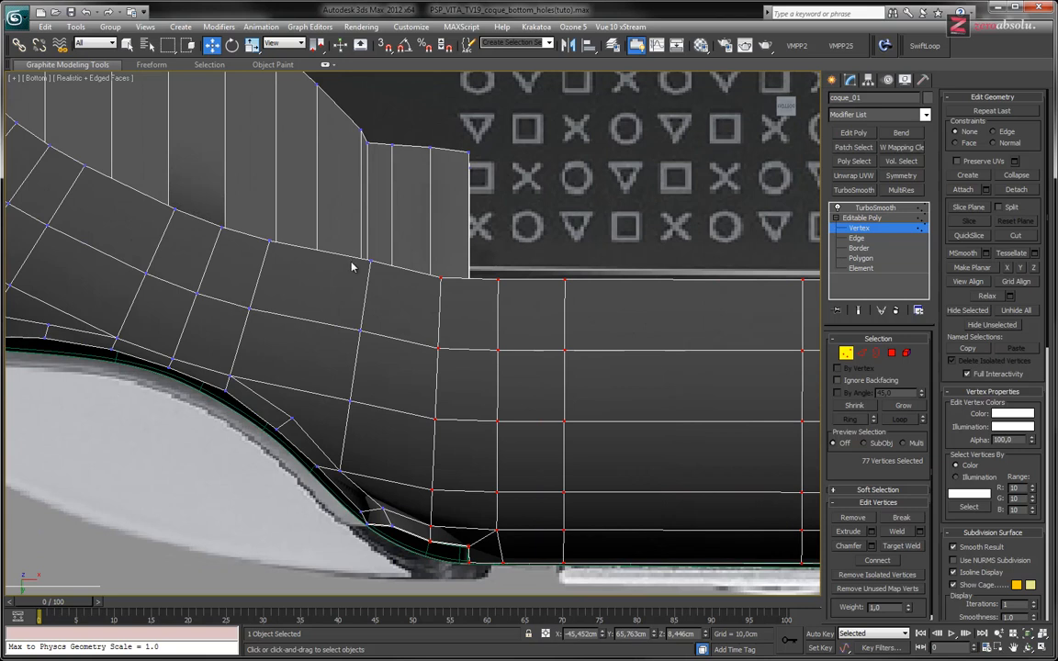
pyautogui.scroll(-2, 468, 307)
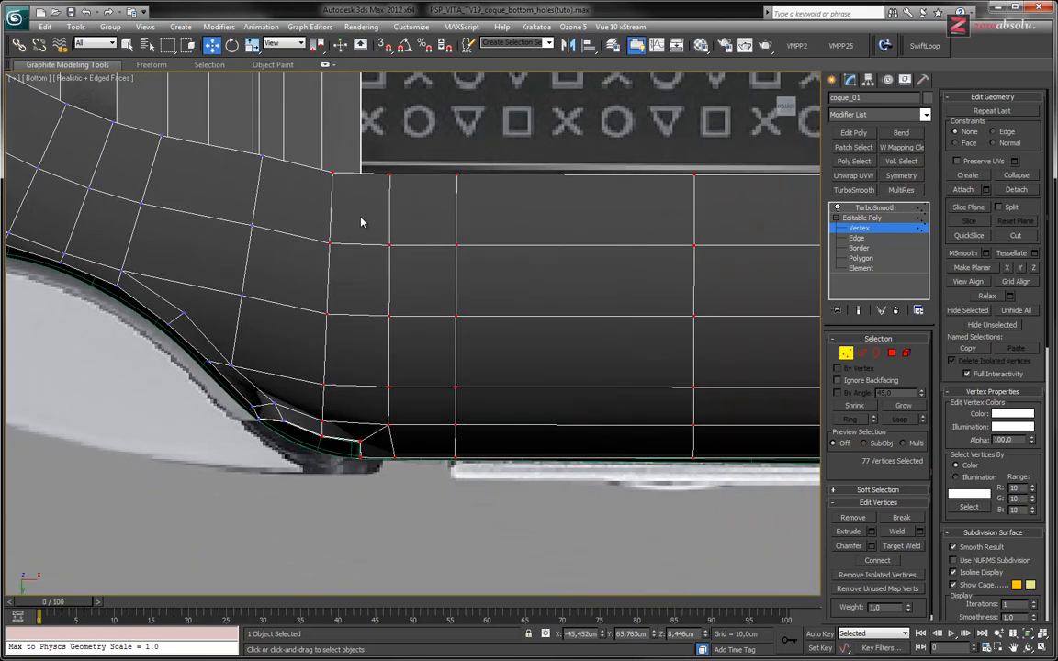
pyautogui.scroll(-1, 361, 221)
pyautogui.moveTo(419, 244); pyautogui.dragTo(326, 309, button='middle')
pyautogui.scroll(-3, 319, 281)
pyautogui.moveTo(470, 301); pyautogui.dragTo(496, 290, button='middle')
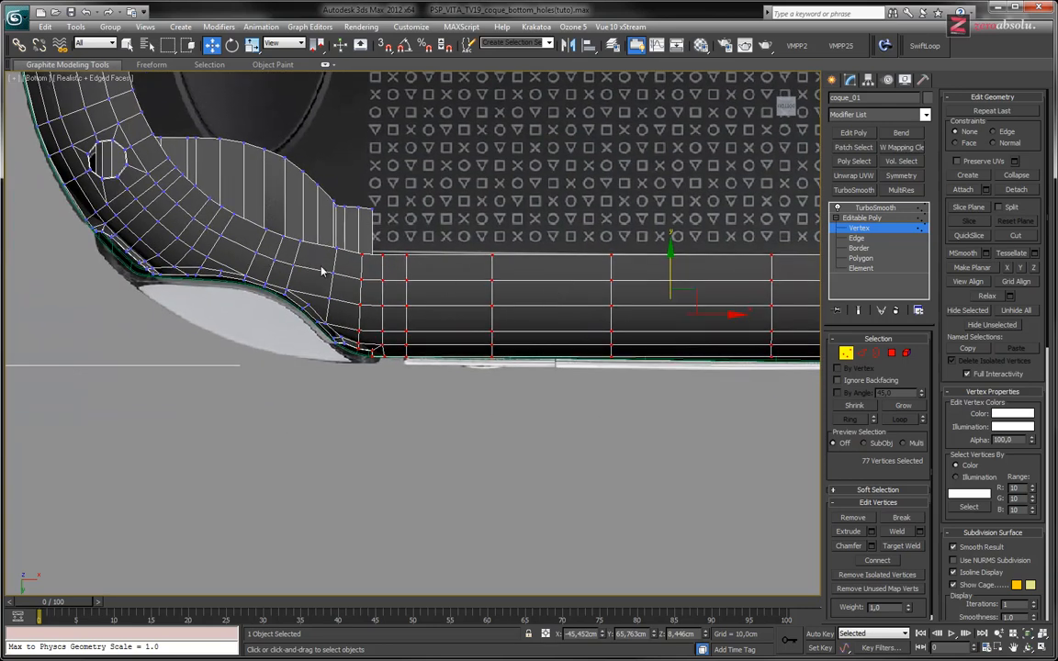
pyautogui.moveTo(322, 271); pyautogui.dragTo(498, 302, button='middle')
pyautogui.scroll(3, 422, 302)
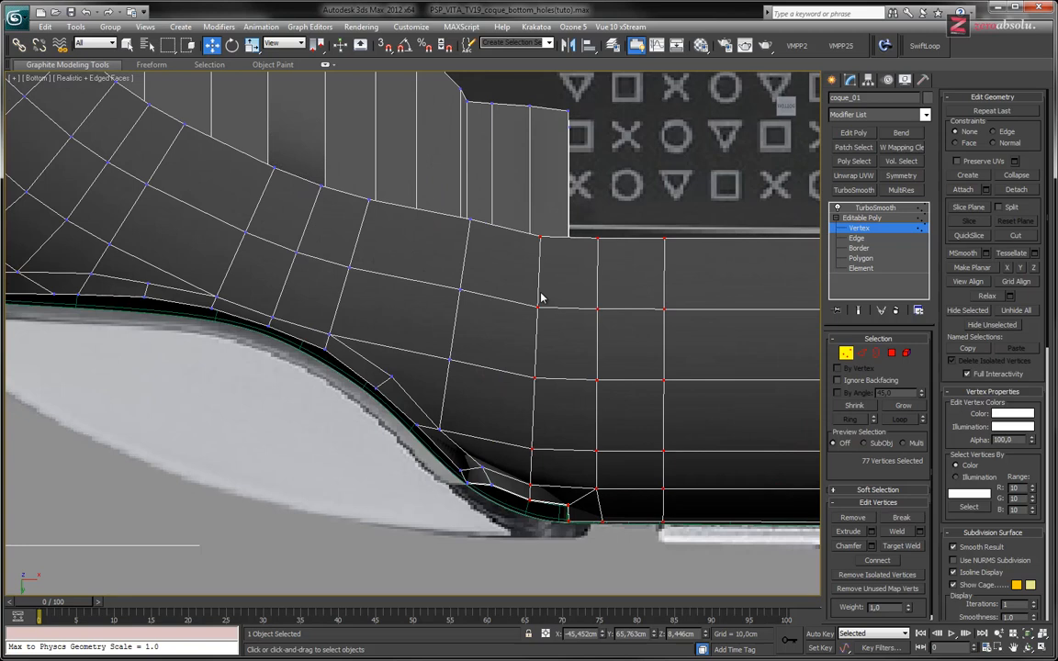
pyautogui.hotkey('ctrl', 'z')
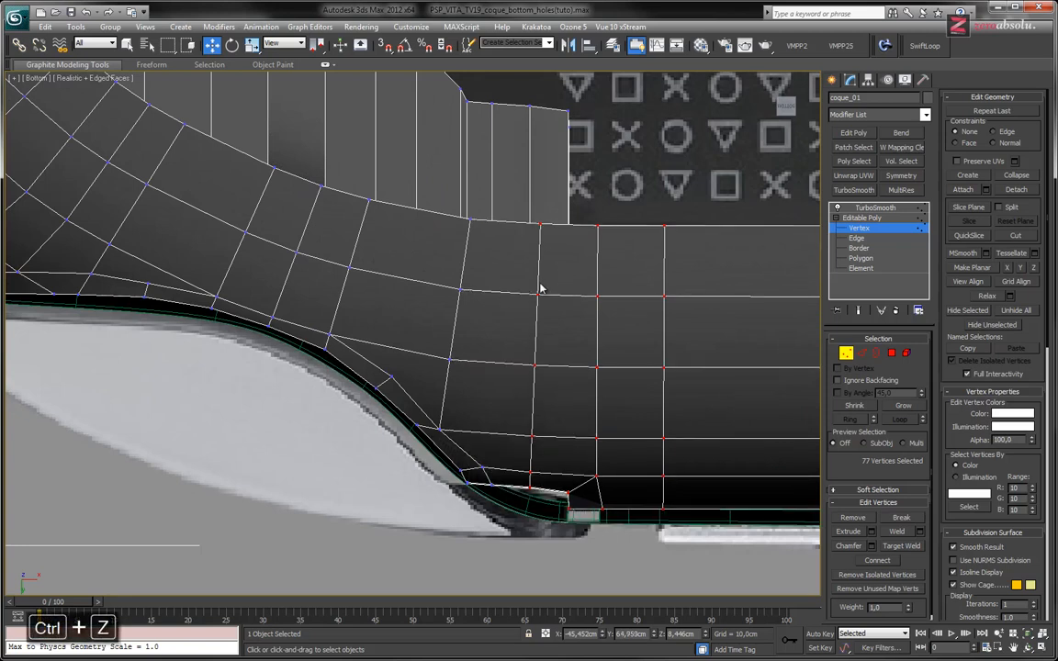
# Step: Lower the strip vertices about 0.16 cm, then shift them slightly further while progressively deselecting the columns nearest the trigger cut-out
pyautogui.moveTo(480, 340); pyautogui.dragTo(405, 292, button='middle')
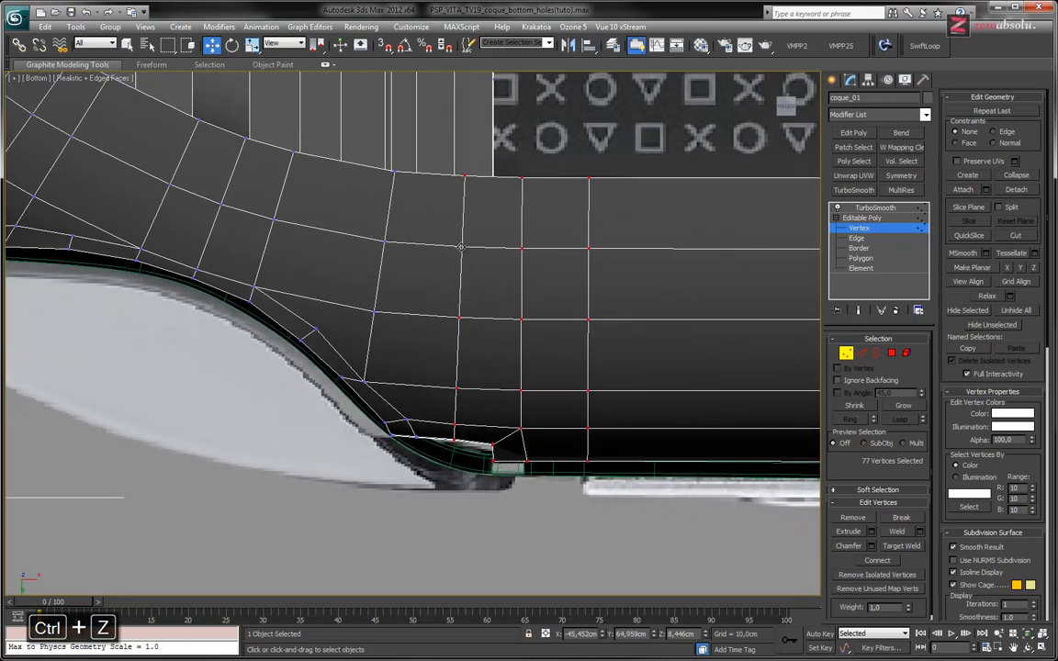
pyautogui.moveTo(461, 248); pyautogui.dragTo(462, 250)
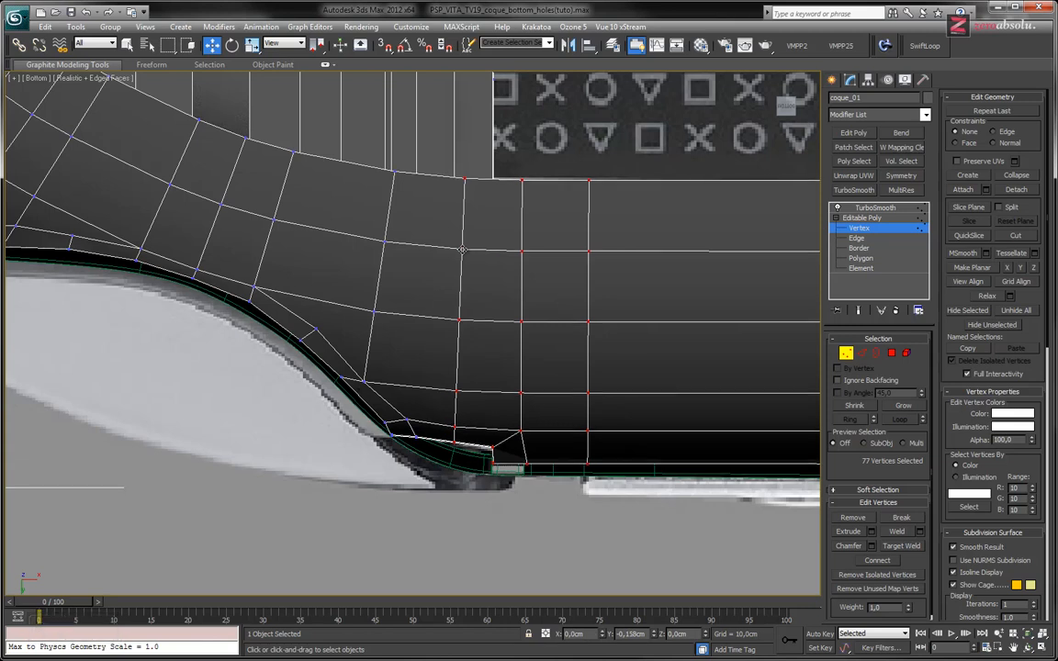
pyautogui.moveTo(521, 189); pyautogui.dragTo(392, 204, button='middle')
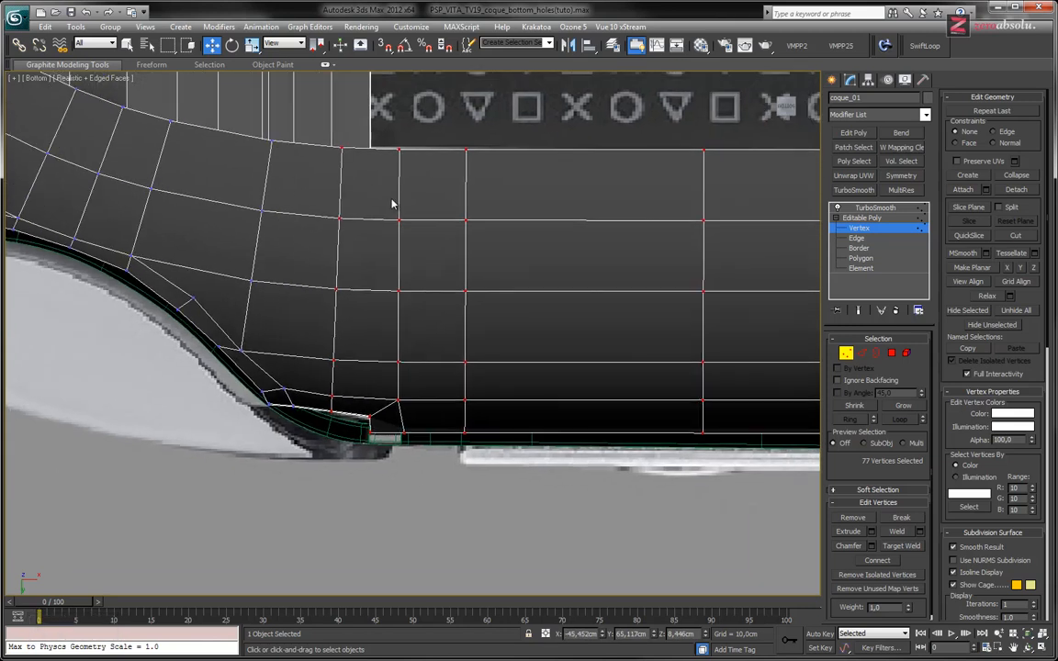
pyautogui.keyDown('alt'); pyautogui.moveTo(330, 245); pyautogui.dragTo(366, 376); pyautogui.keyUp('alt')
pyautogui.moveTo(399, 150); pyautogui.dragTo(401, 150)
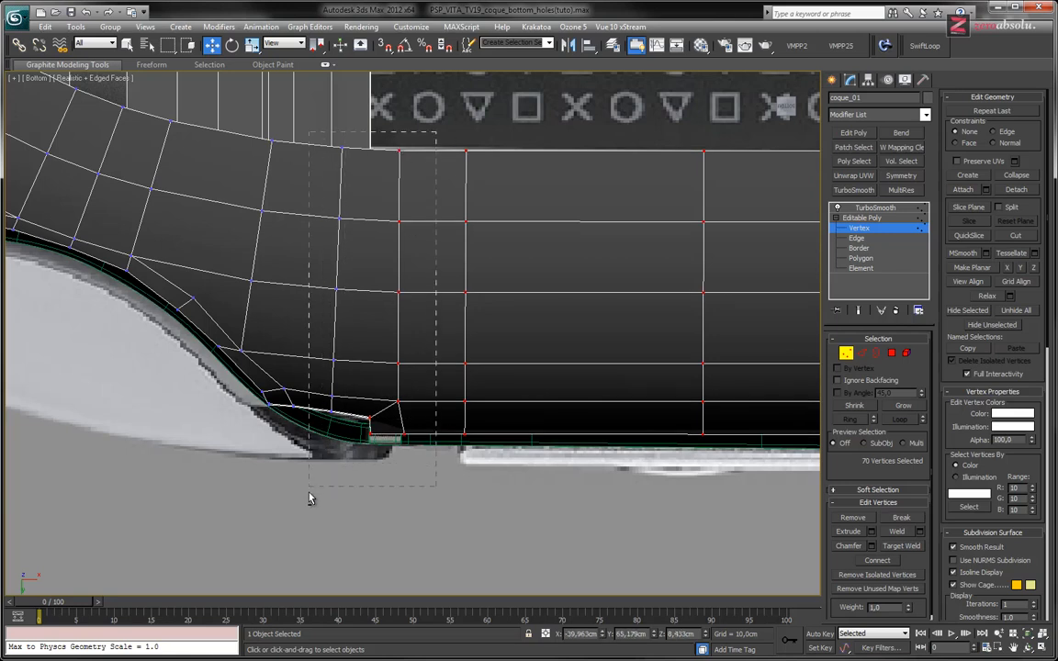
pyautogui.scroll(-4, 445, 405)
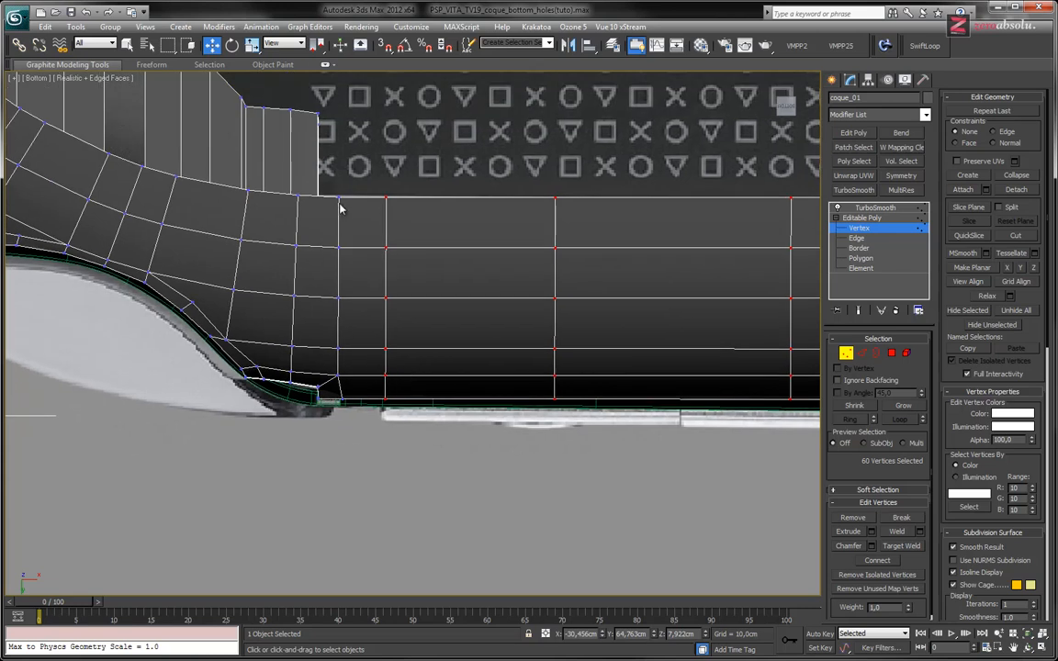
pyautogui.moveTo(439, 285); pyautogui.dragTo(328, 290, button='middle')
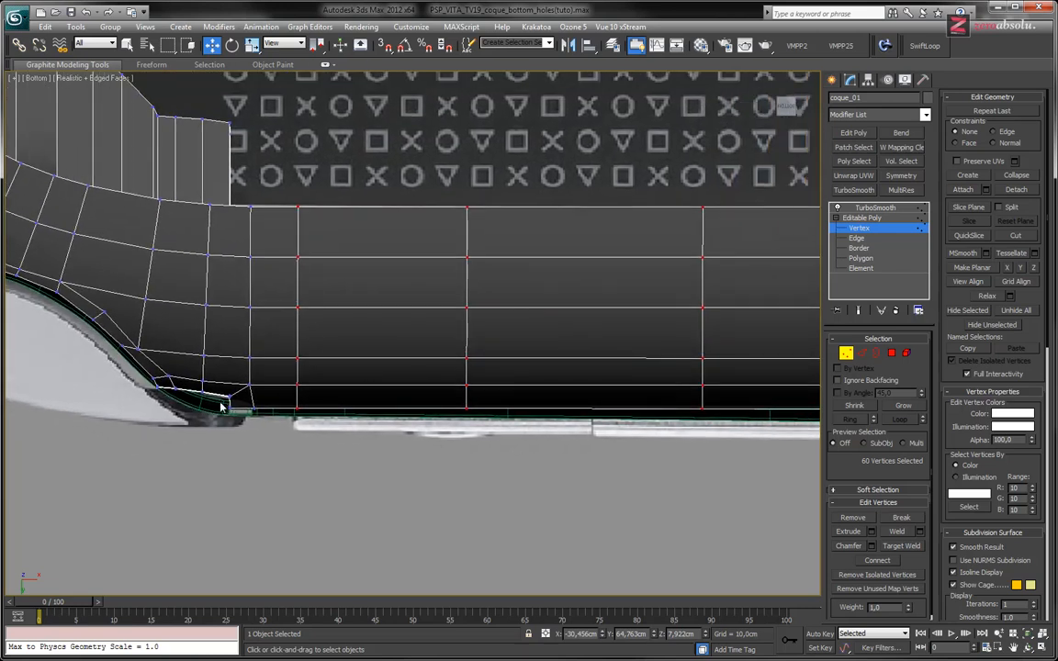
# Step: Select the strip's outermost row of vertices and lower it about 0.55 cm onto the Contour frame's edge, checking the alignment in wireframe
pyautogui.moveTo(376, 434); pyautogui.dragTo(393, 435)
pyautogui.moveTo(602, 373); pyautogui.dragTo(450, 343, button='middle')
pyautogui.scroll(-3, 673, 352)
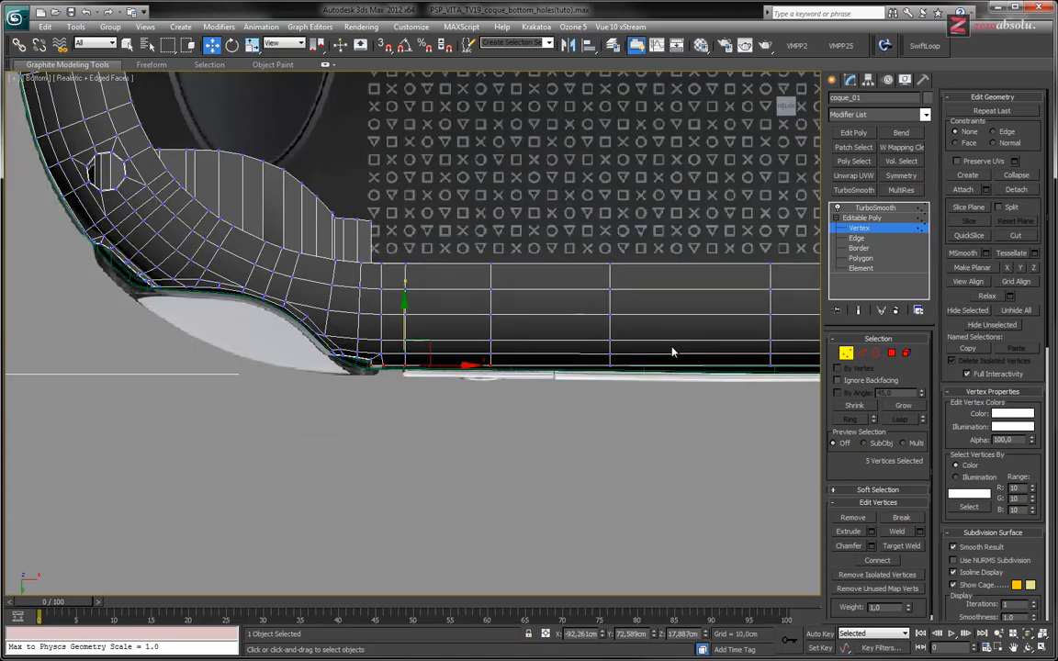
pyautogui.moveTo(647, 353); pyautogui.dragTo(486, 363, button='middle')
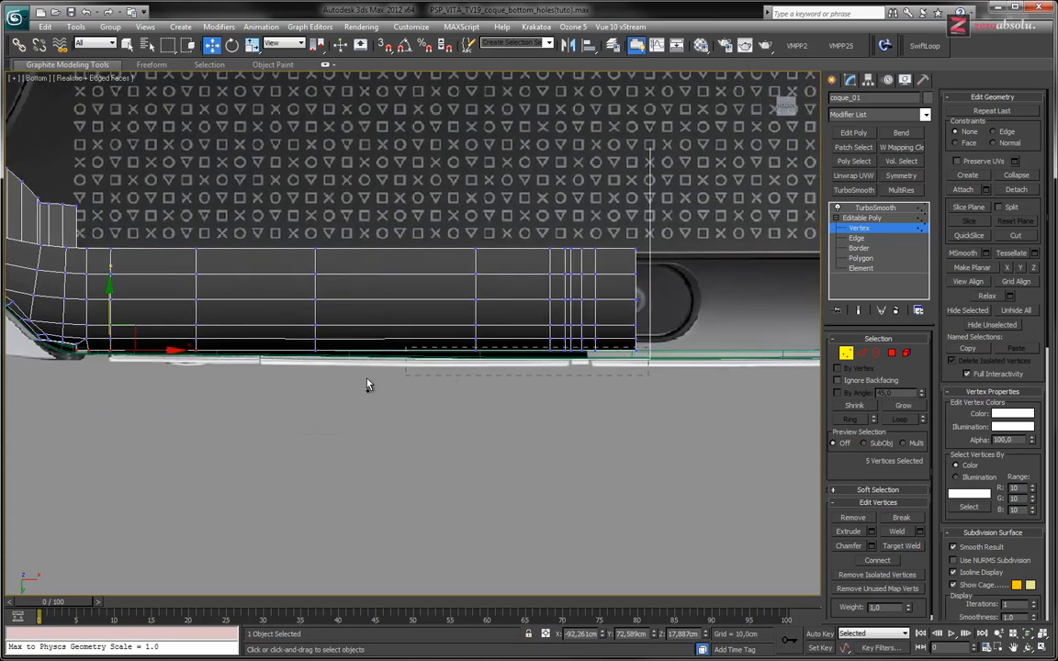
pyautogui.moveTo(195, 388); pyautogui.dragTo(168, 389)
pyautogui.moveTo(267, 384); pyautogui.dragTo(444, 343, button='middle')
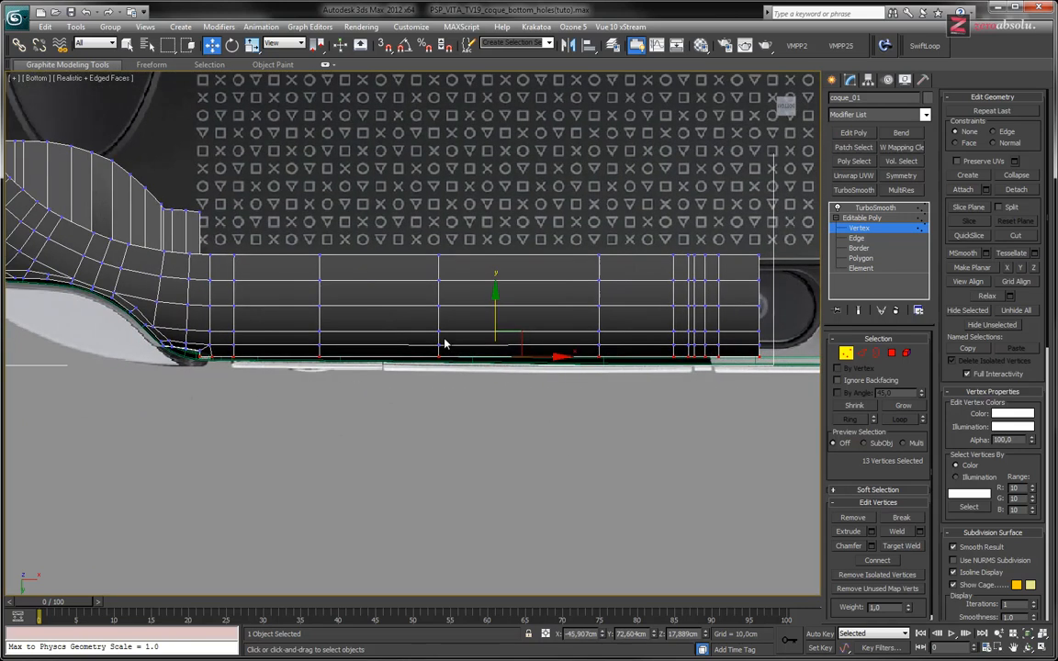
pyautogui.moveTo(495, 309); pyautogui.dragTo(497, 312)
pyautogui.scroll(5, 155, 361)
pyautogui.moveTo(224, 366); pyautogui.dragTo(381, 380, button='middle')
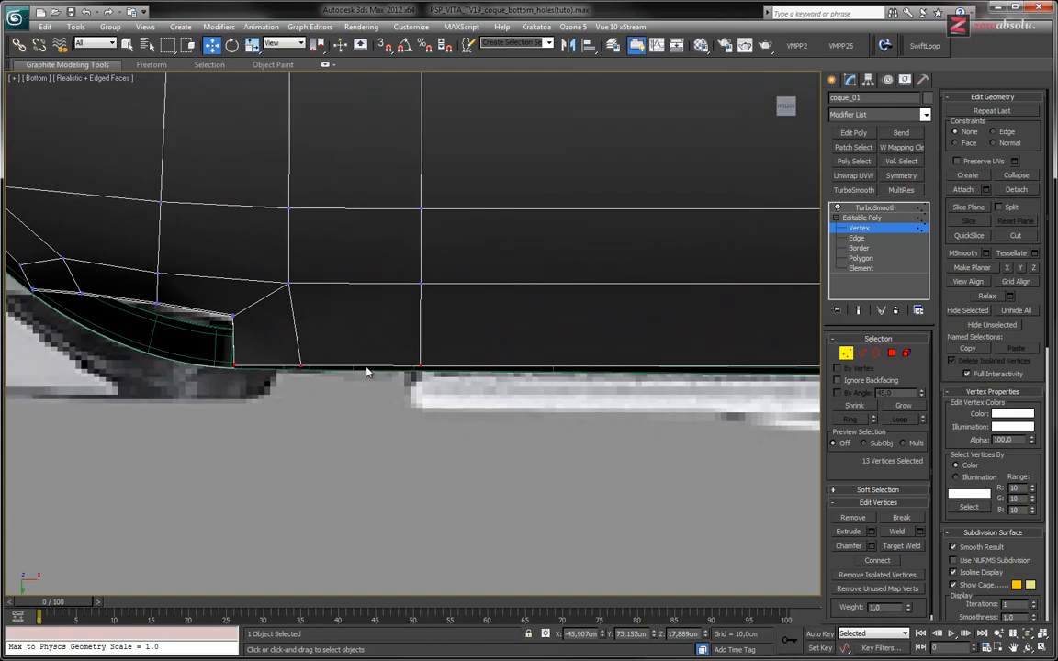
pyautogui.press('F3')
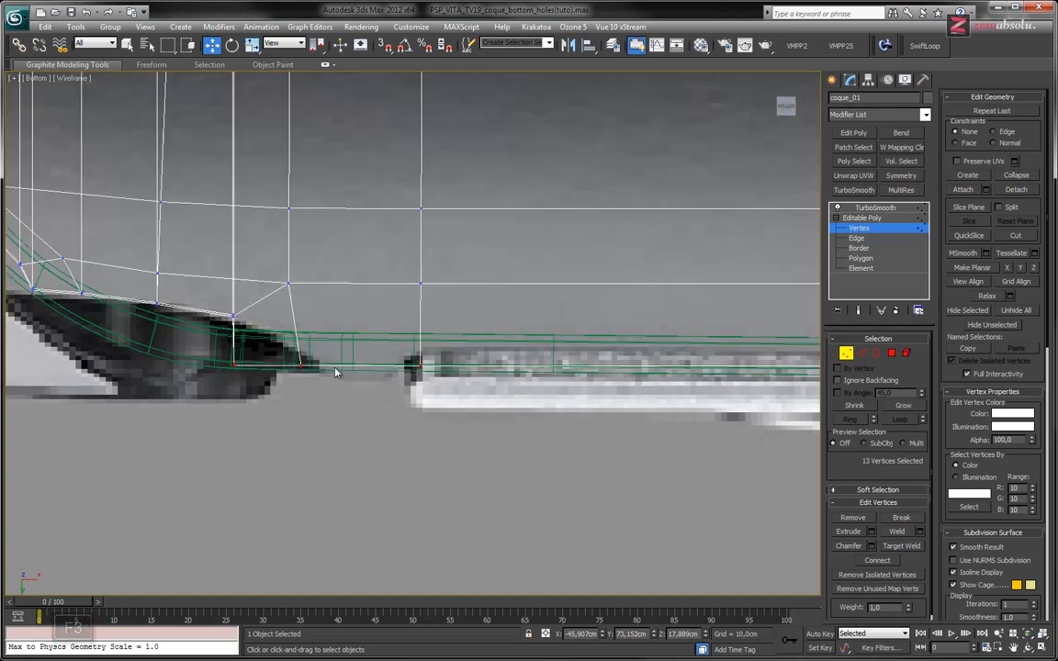
pyautogui.press('F3')
# Step: Show the TurboSmooth result without edged faces and examine the junction between the trigger cut-out and the strip from several angles
pyautogui.scroll(-3, 342, 314)
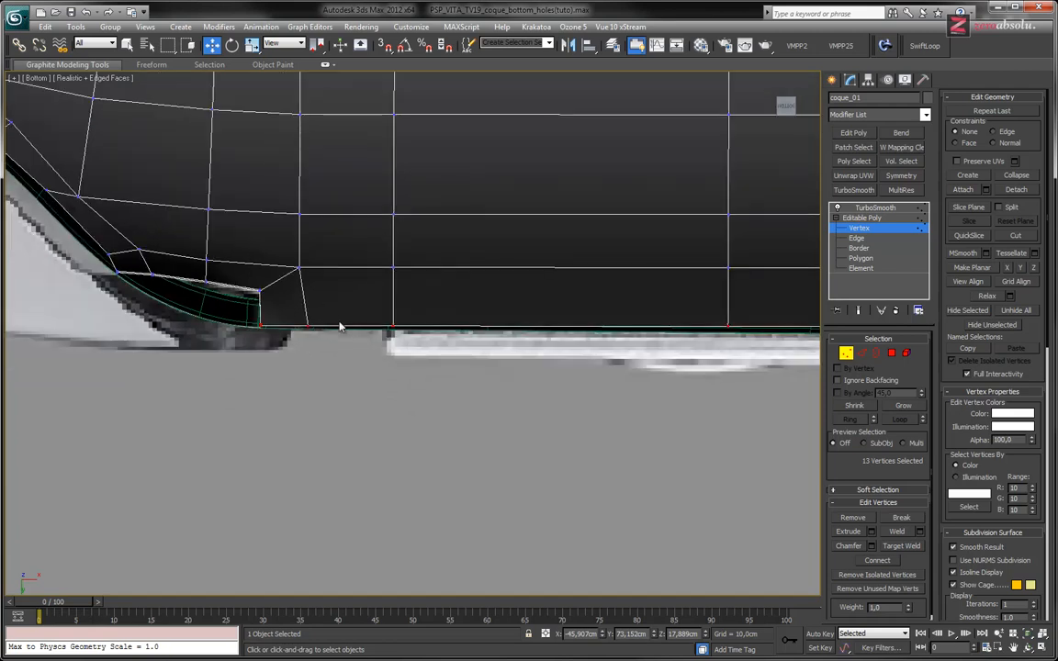
pyautogui.moveTo(332, 327); pyautogui.dragTo(285, 333, button='middle')
pyautogui.scroll(-3, 287, 334)
pyautogui.moveTo(375, 334); pyautogui.dragTo(333, 360, button='middle')
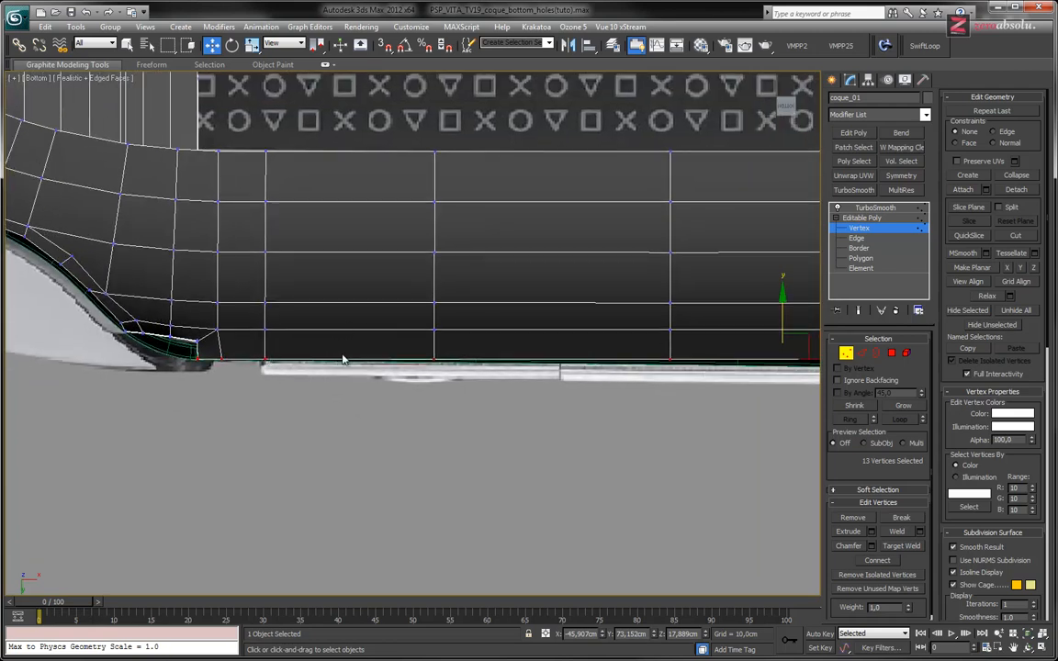
pyautogui.keyDown('alt'); pyautogui.moveTo(366, 370); pyautogui.dragTo(393, 367, button='middle'); pyautogui.keyUp('alt')
pyautogui.scroll(4, 371, 344)
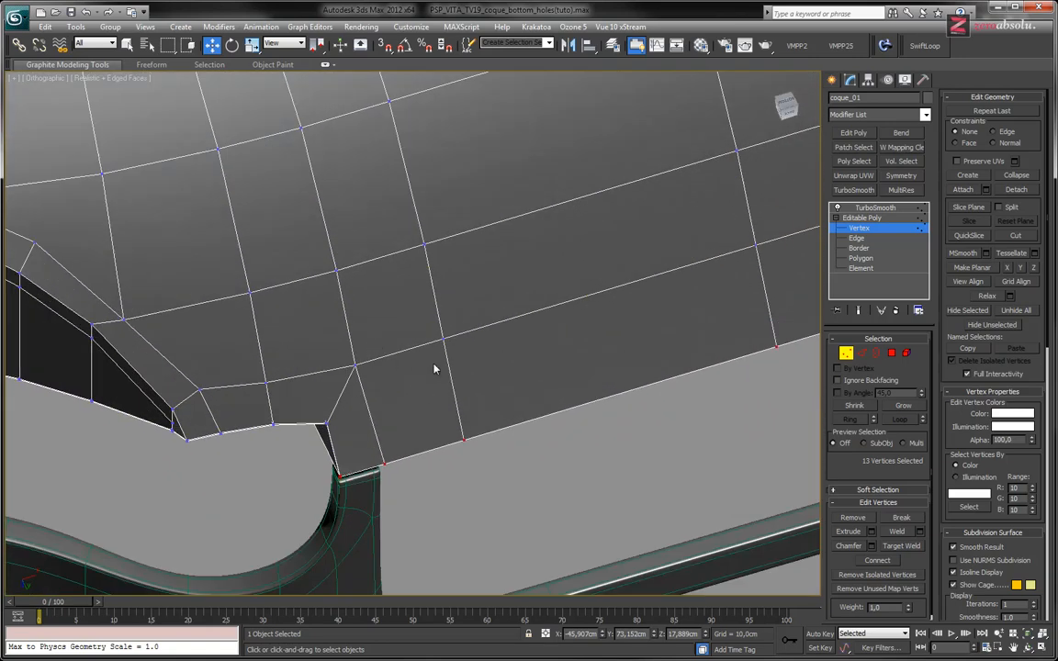
pyautogui.click(874, 207)
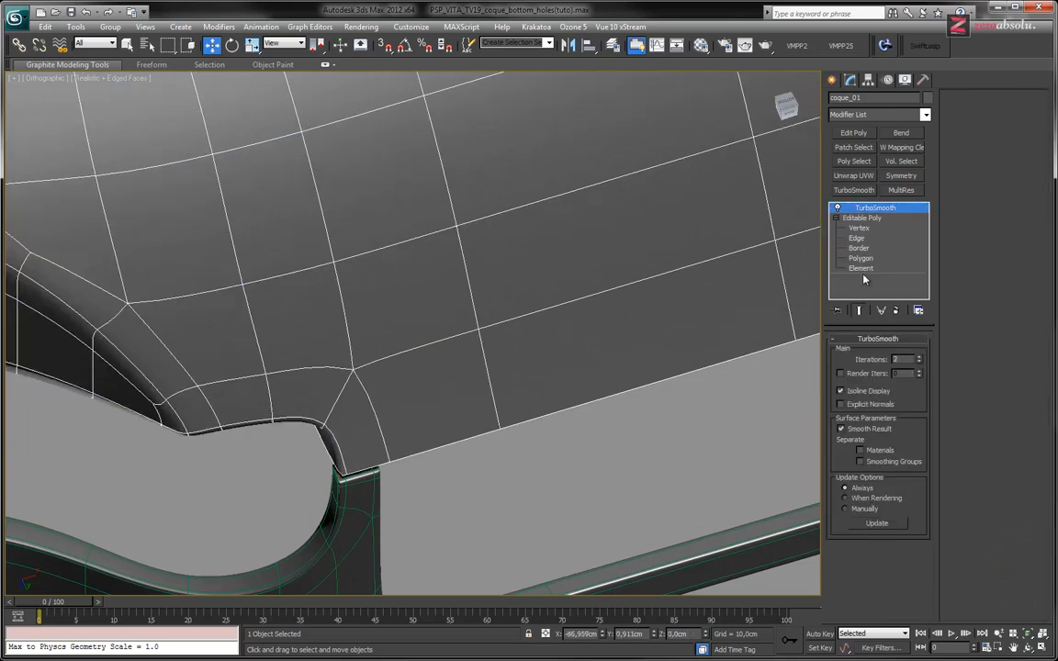
pyautogui.press('F4')
pyautogui.keyDown('alt'); pyautogui.moveTo(462, 344); pyautogui.dragTo(360, 449, button='middle'); pyautogui.keyUp('alt')
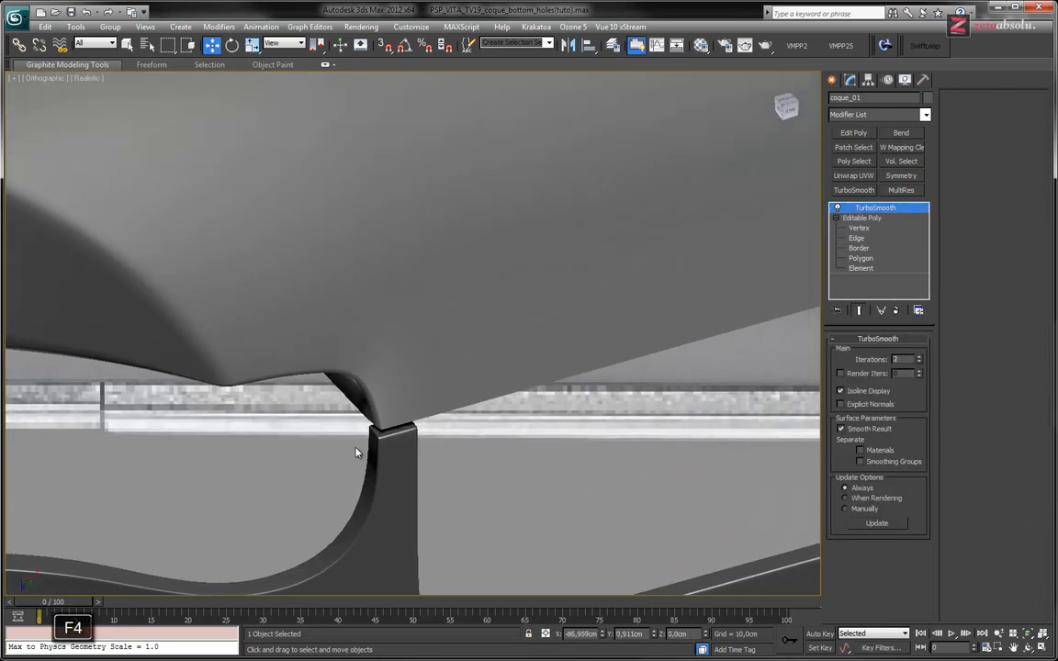
pyautogui.keyDown('alt'); pyautogui.moveTo(368, 325); pyautogui.dragTo(454, 588, button='middle'); pyautogui.keyUp('alt')
pyautogui.keyDown('alt'); pyautogui.moveTo(488, 328); pyautogui.dragTo(409, 432, button='middle'); pyautogui.keyUp('alt')
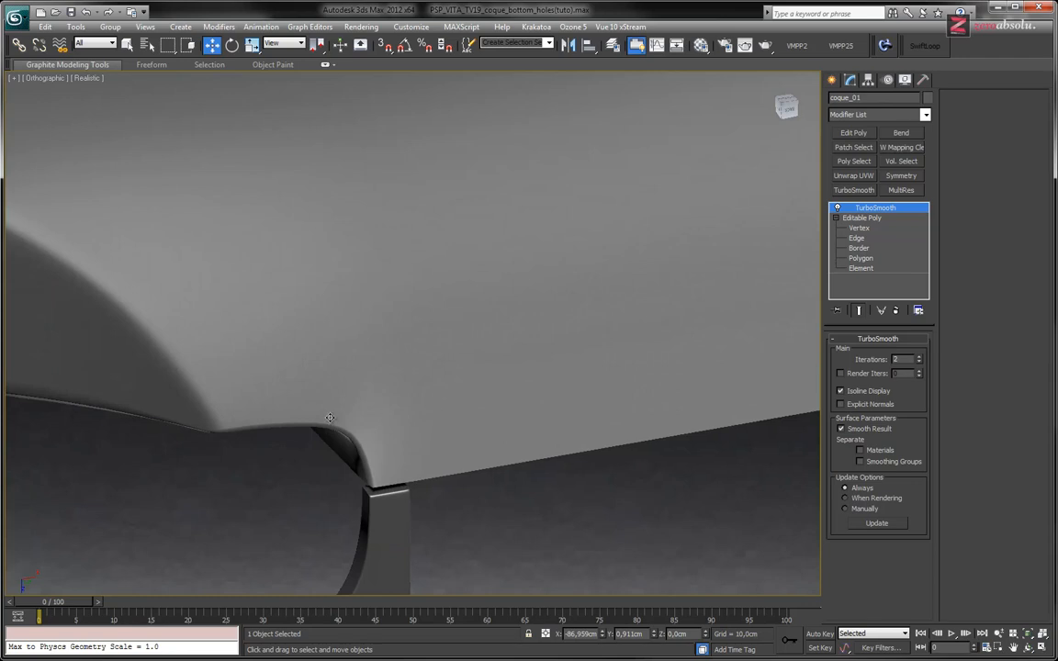
# Step: Return to vertex editing on coque_01 with the smoothed end result shown, and adjust the corner vertex where the trigger cut-out meets the strip
pyautogui.click(859, 228)
pyautogui.moveTo(346, 454); pyautogui.dragTo(373, 420)
pyautogui.keyDown('alt'); pyautogui.moveTo(370, 429); pyautogui.dragTo(491, 329, button='middle'); pyautogui.keyUp('alt')
pyautogui.scroll(3, 487, 359)
pyautogui.click(855, 313)
pyautogui.keyDown('alt'); pyautogui.moveTo(526, 272); pyautogui.dragTo(456, 333, button='middle'); pyautogui.keyUp('alt')
pyautogui.moveTo(448, 358); pyautogui.dragTo(459, 355)
pyautogui.keyDown('alt'); pyautogui.moveTo(460, 355); pyautogui.dragTo(466, 248, button='middle'); pyautogui.keyUp('alt')
# Step: Select another vertex at the cut-out's corner, nudge it slightly, and check the surrounding smoothed surface along the strip
pyautogui.click(432, 214)
pyautogui.moveTo(470, 242); pyautogui.dragTo(470, 243)
pyautogui.moveTo(436, 282); pyautogui.dragTo(496, 201, button='middle')
pyautogui.scroll(-3, 496, 201)
pyautogui.moveTo(631, 212); pyautogui.dragTo(382, 360, button='middle')
pyautogui.scroll(6, 382, 361)
pyautogui.scroll(-10, 382, 360)
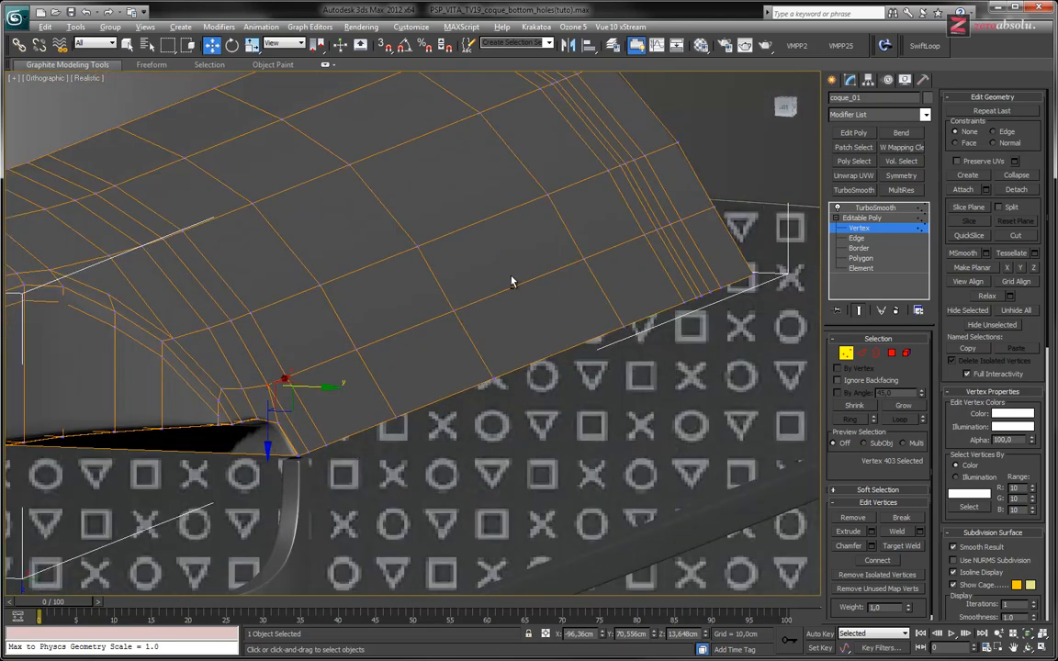
# Step: Undo the last corner-vertex nudge and shift the strip's row of 11 vertices next to its lower edge about 0.22 cm along Y
pyautogui.hotkey('ctrl', 'z')
pyautogui.keyDown('alt'); pyautogui.moveTo(405, 301); pyautogui.dragTo(253, 325, button='middle'); pyautogui.keyUp('alt')
pyautogui.keyDown('alt'); pyautogui.moveTo(483, 264); pyautogui.dragTo(463, 293, button='middle'); pyautogui.keyUp('alt')
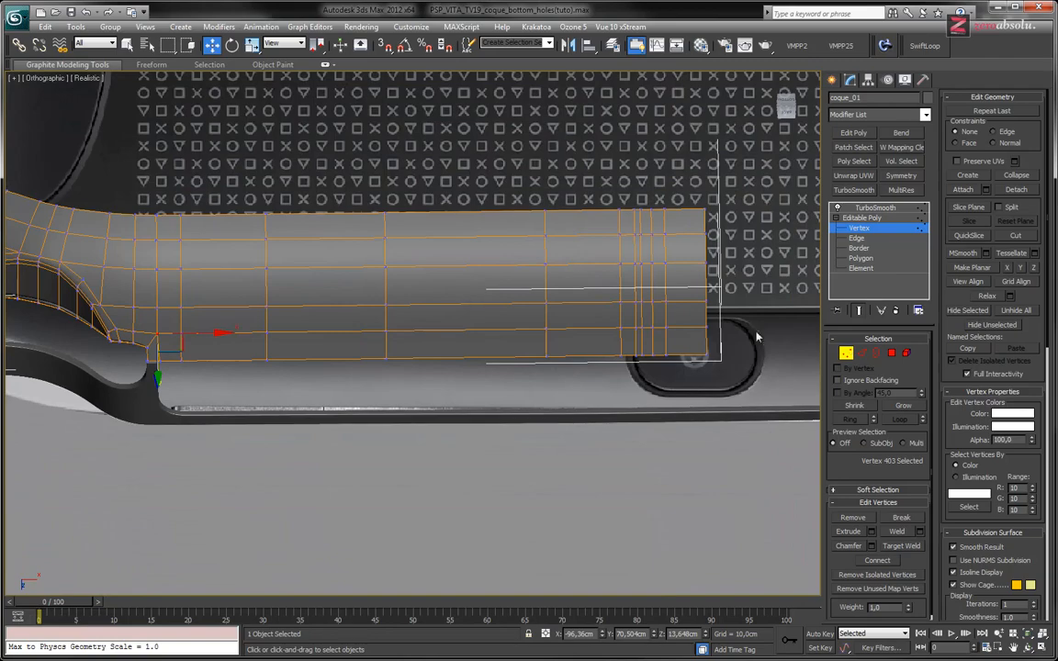
pyautogui.moveTo(154, 343); pyautogui.dragTo(152, 343)
pyautogui.keyDown('alt'); pyautogui.moveTo(456, 376); pyautogui.dragTo(412, 321, button='middle'); pyautogui.keyUp('alt')
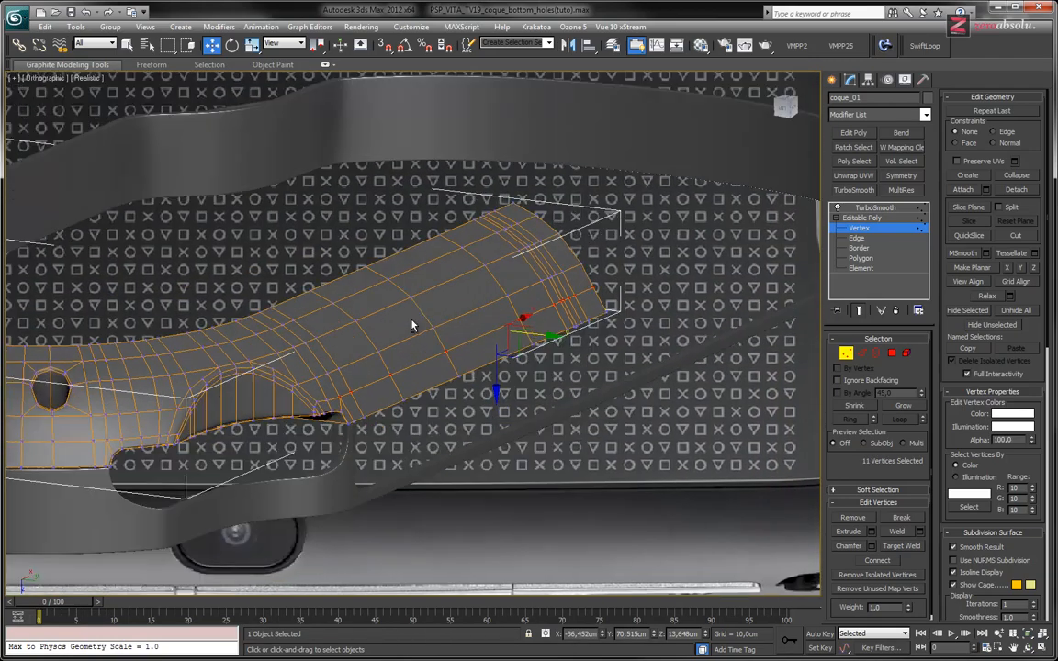
pyautogui.moveTo(477, 334); pyautogui.dragTo(468, 350, button='middle')
pyautogui.scroll(6, 469, 349)
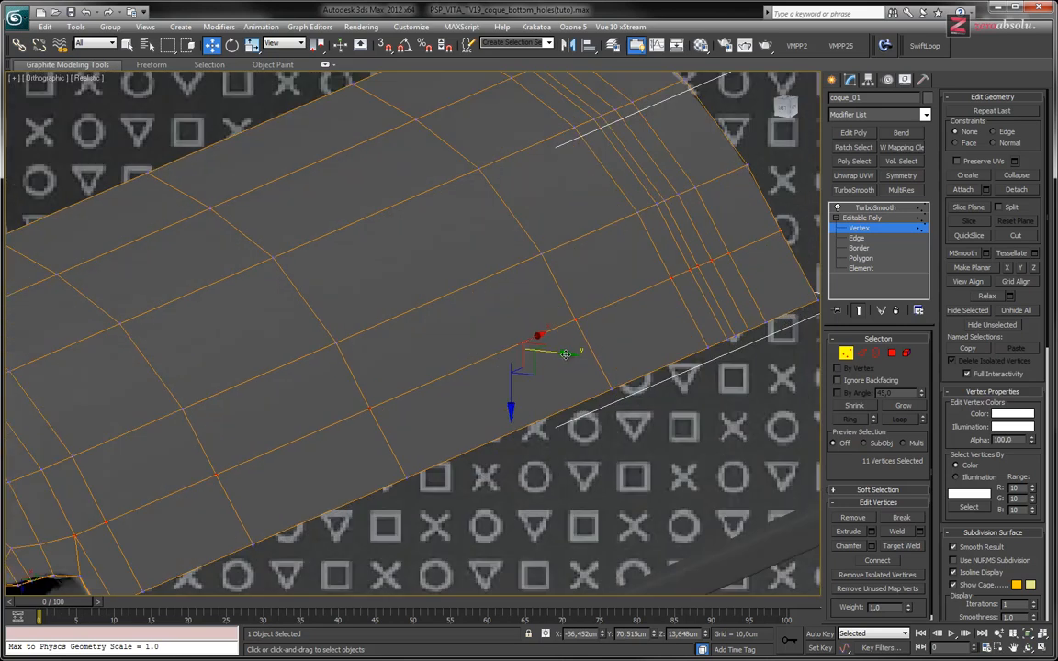
pyautogui.moveTo(559, 355); pyautogui.dragTo(562, 358)
# Step: Fine-tune the vertex row's Y position and examine the TurboSmooth result where the strip meets the trigger cut-out
pyautogui.keyDown('alt'); pyautogui.moveTo(599, 225); pyautogui.dragTo(781, 204, button='middle'); pyautogui.keyUp('alt')
pyautogui.moveTo(580, 298); pyautogui.dragTo(476, 293, button='middle')
pyautogui.keyDown('alt'); pyautogui.moveTo(476, 293); pyautogui.dragTo(346, 320, button='middle'); pyautogui.keyUp('alt')
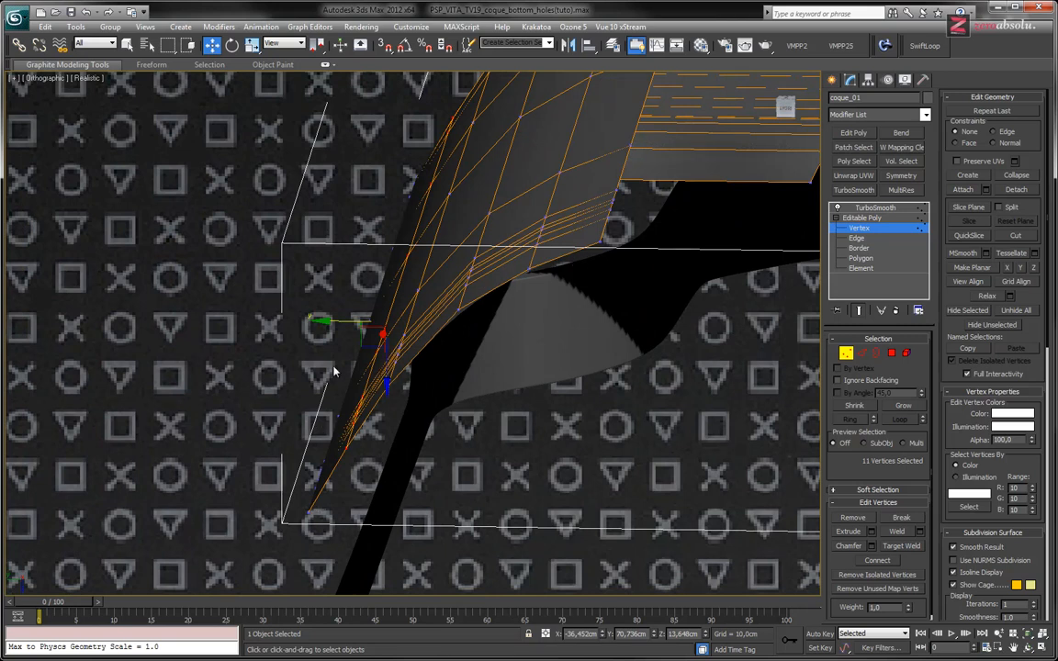
pyautogui.moveTo(343, 321); pyautogui.dragTo(343, 321)
pyautogui.keyDown('alt'); pyautogui.moveTo(468, 349); pyautogui.dragTo(498, 411, button='middle'); pyautogui.keyUp('alt')
pyautogui.click(874, 207)
pyautogui.keyDown('alt'); pyautogui.moveTo(464, 331); pyautogui.dragTo(473, 396, button='middle'); pyautogui.keyUp('alt')
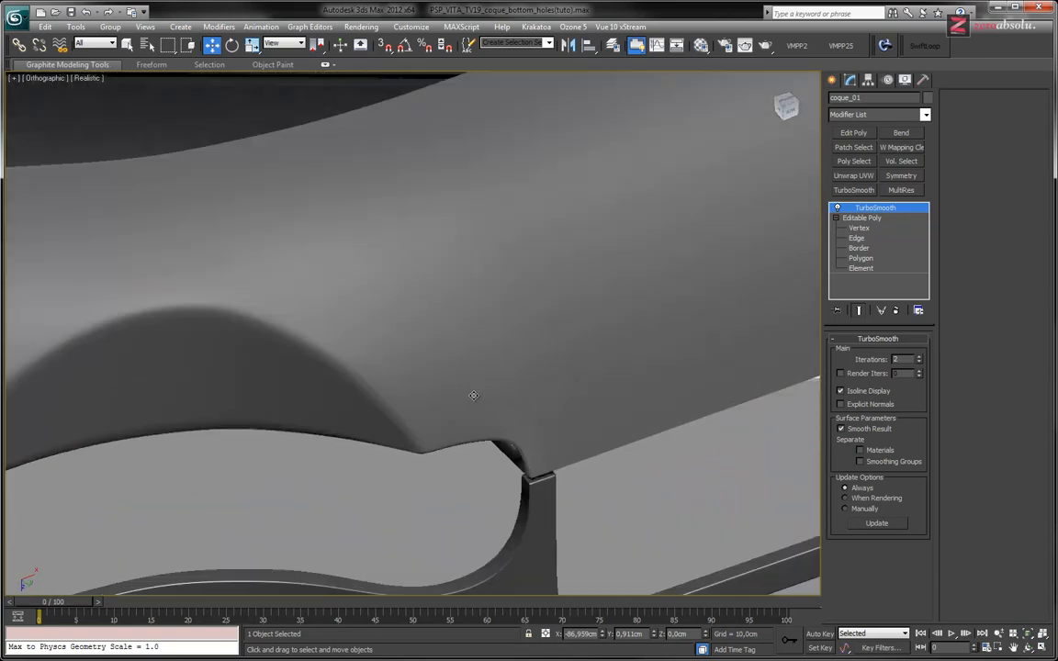
pyautogui.keyDown('alt'); pyautogui.moveTo(522, 364); pyautogui.dragTo(486, 308, button='middle'); pyautogui.keyUp('alt')
# Step: Move the vertex just above the cut-out's small notch about 0.16 cm along Y and check the smoothed surface around it
pyautogui.click(872, 227)
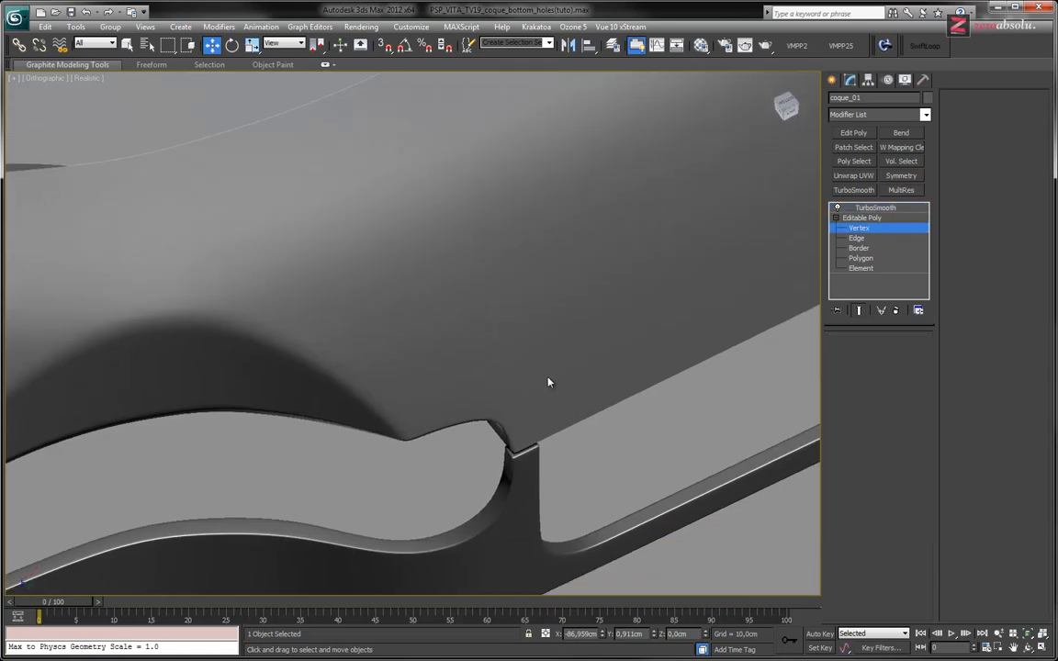
pyautogui.click(455, 396)
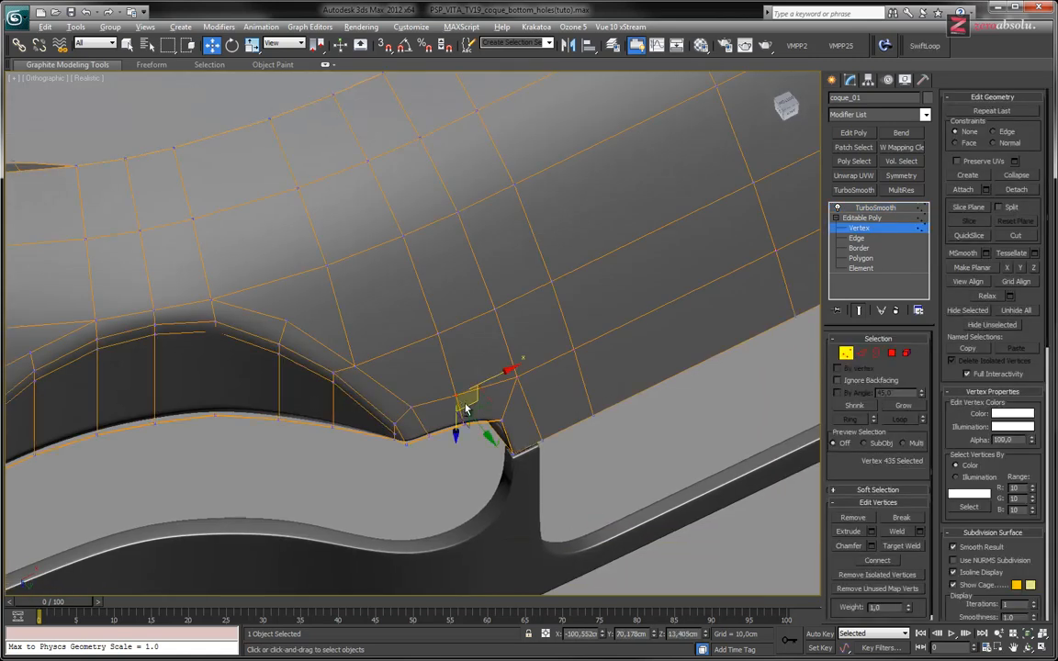
pyautogui.keyDown('alt'); pyautogui.moveTo(465, 409); pyautogui.dragTo(478, 440, button='middle'); pyautogui.keyUp('alt')
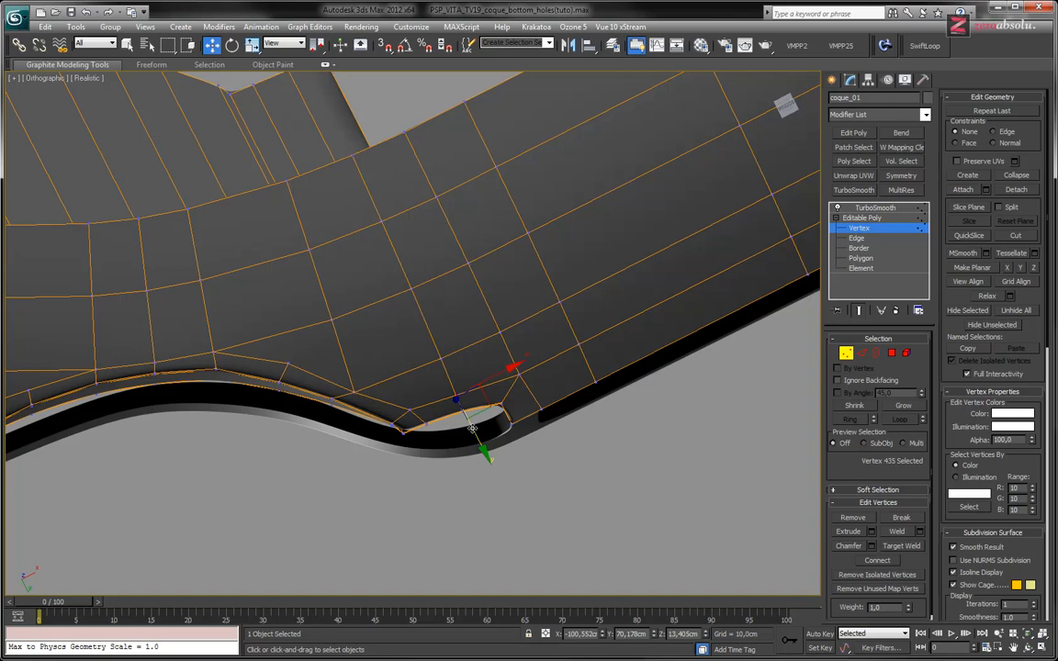
pyautogui.moveTo(472, 430); pyautogui.dragTo(472, 431)
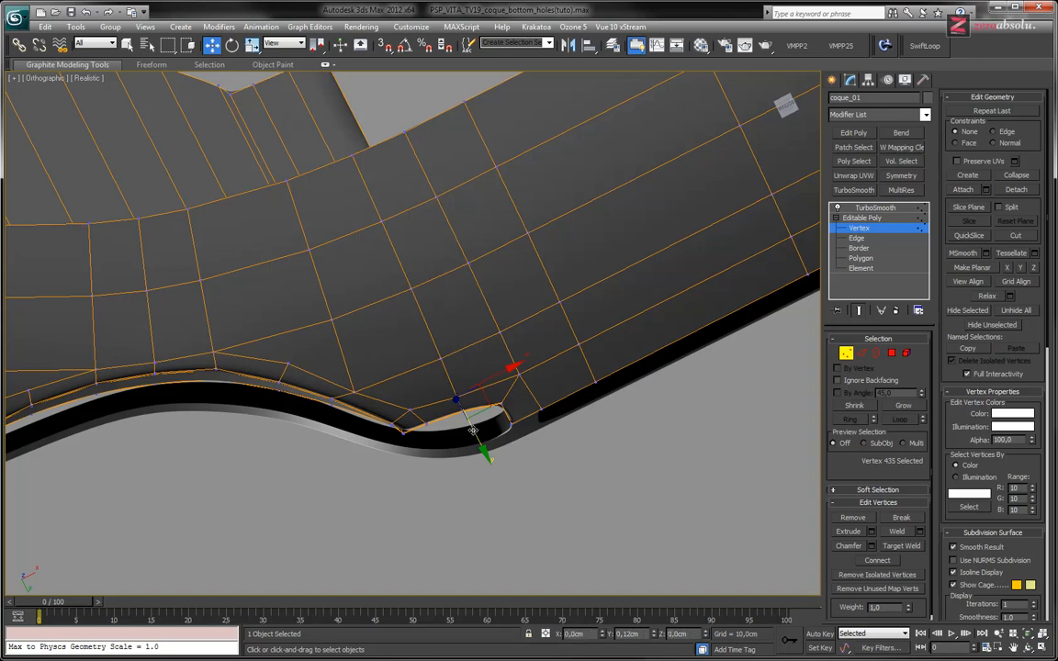
pyautogui.keyDown('alt'); pyautogui.moveTo(484, 381); pyautogui.dragTo(478, 298, button='middle'); pyautogui.keyUp('alt')
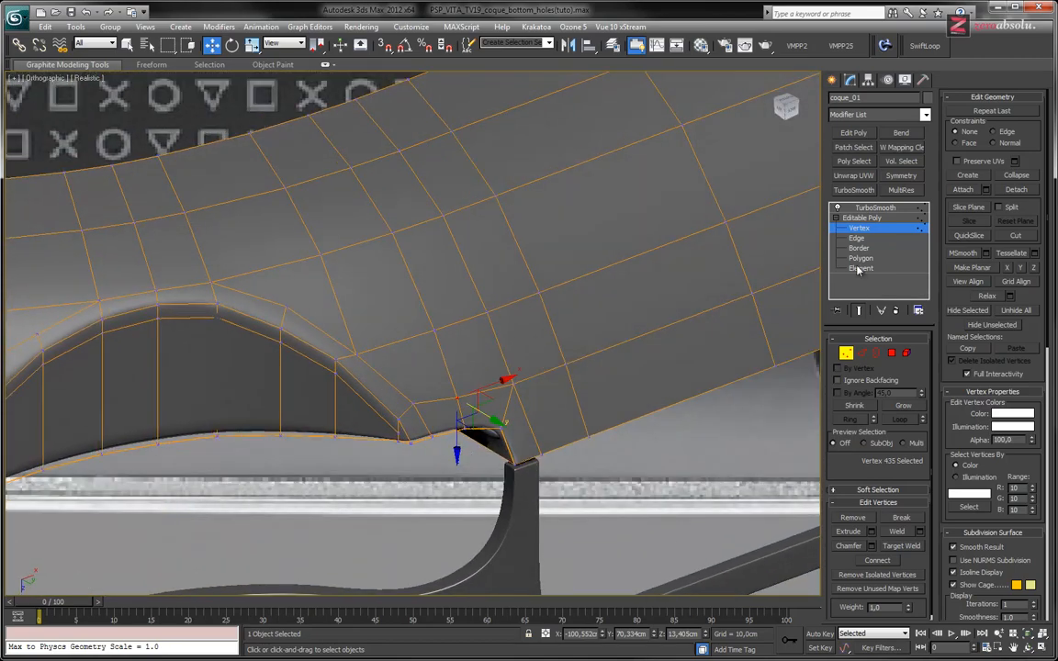
pyautogui.click(875, 208)
pyautogui.scroll(5, 505, 333)
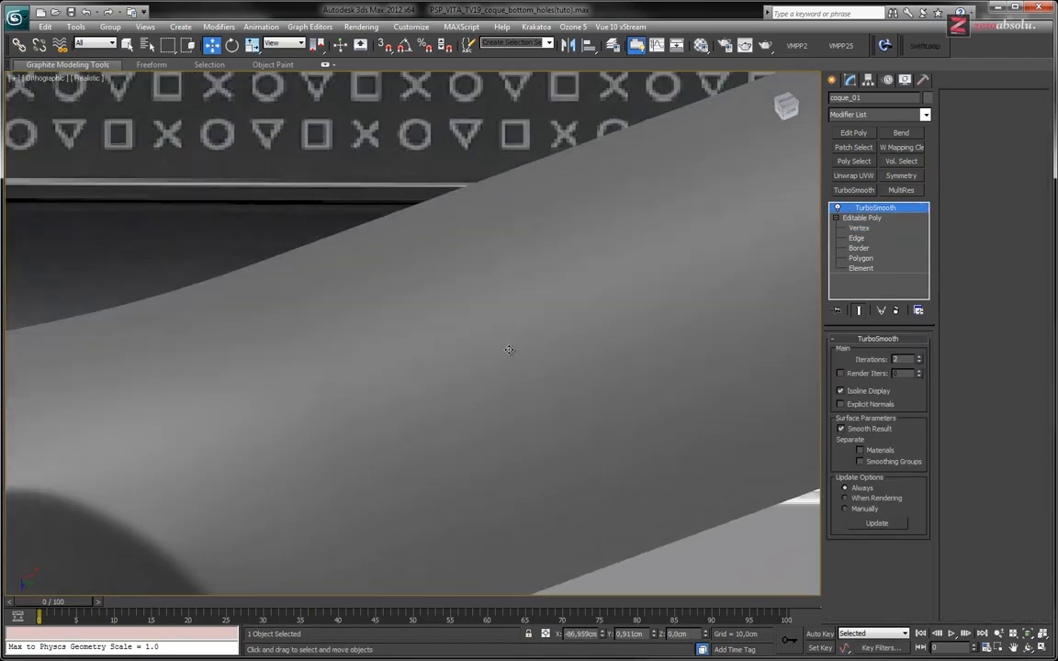
pyautogui.moveTo(517, 333)
pyautogui.keyDown('alt'); pyautogui.mouseDown(button='middle')
pyautogui.moveTo(514, 264)
pyautogui.moveTo(502, 334)
pyautogui.mouseUp(button='middle'); pyautogui.keyUp('alt')
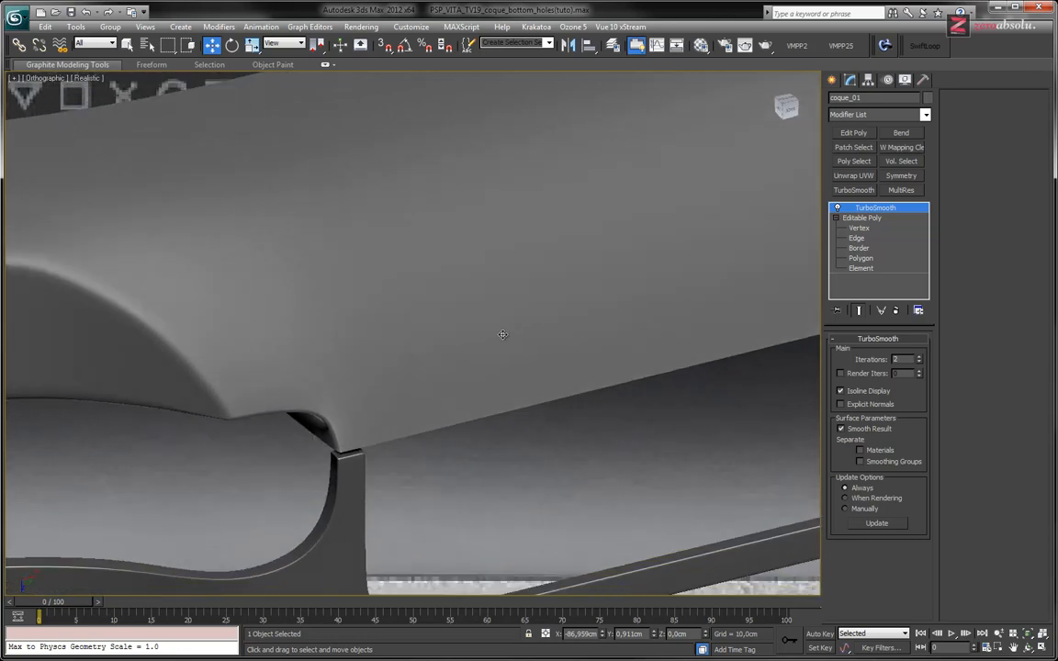
# Step: Return to vertex editing, nudge the pair of vertices at the notch's upper corner along Y, and check the rim up close
pyautogui.click(887, 227)
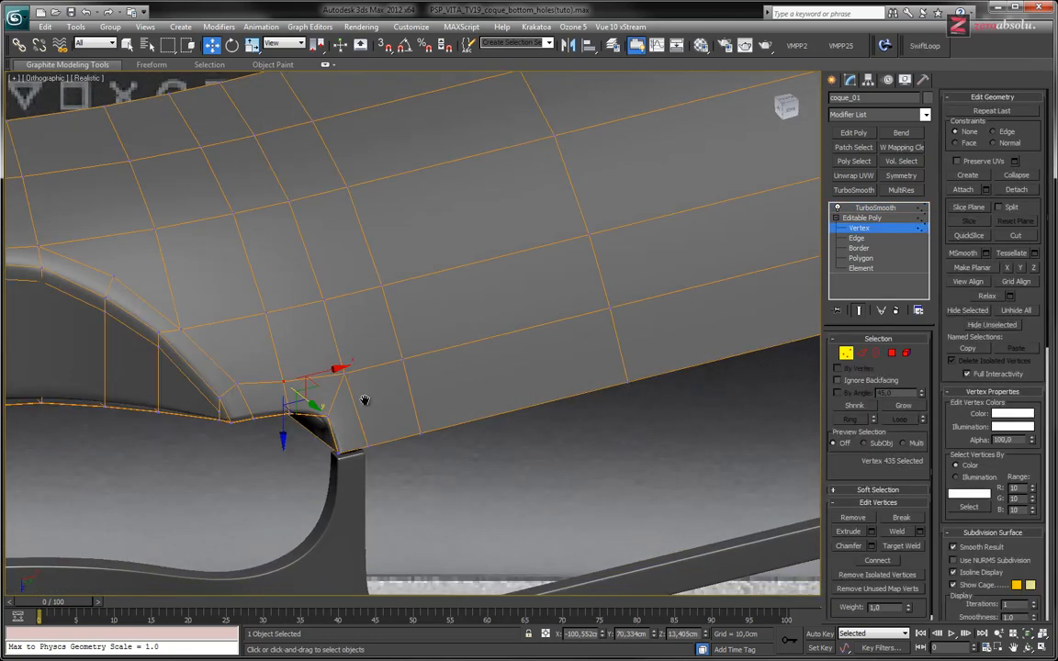
pyautogui.keyDown('alt'); pyautogui.moveTo(364, 400); pyautogui.dragTo(391, 401, button='middle'); pyautogui.keyUp('alt')
pyautogui.moveTo(381, 419)
pyautogui.mouseDown()
pyautogui.moveTo(378, 393)
pyautogui.moveTo(394, 426)
pyautogui.mouseUp()
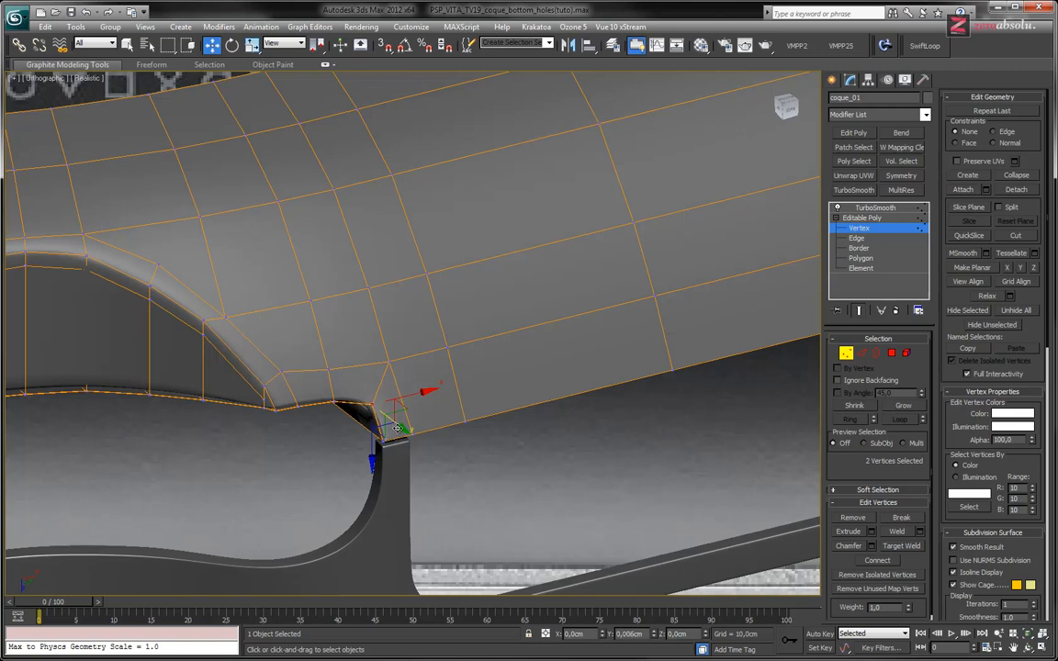
pyautogui.scroll(5, 399, 404)
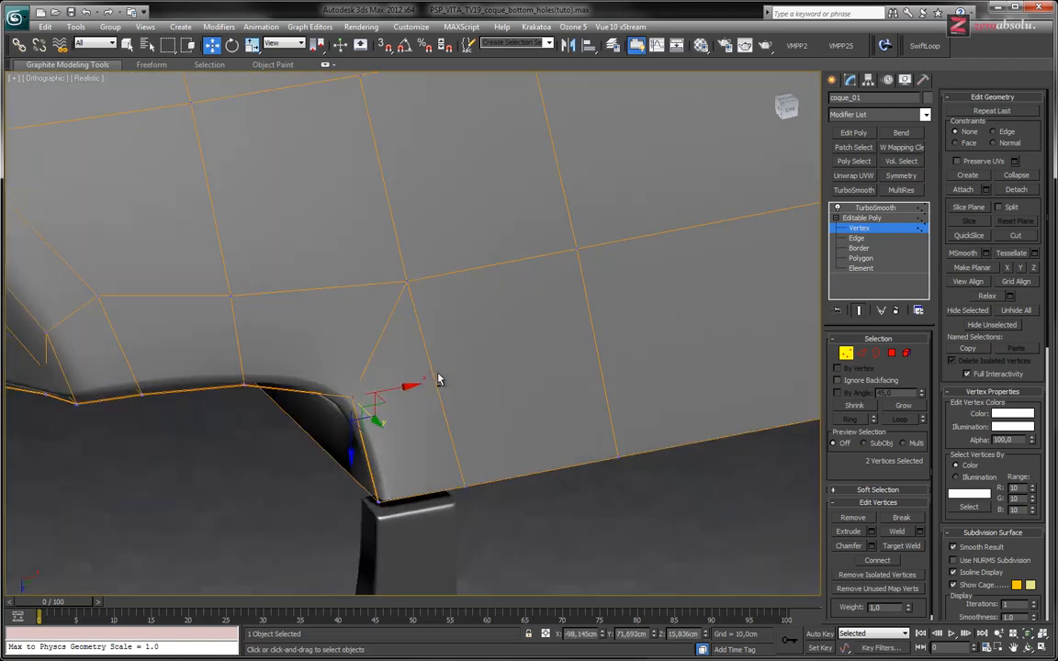
pyautogui.keyDown('alt'); pyautogui.moveTo(423, 346); pyautogui.dragTo(446, 390, button='middle'); pyautogui.keyUp('alt')
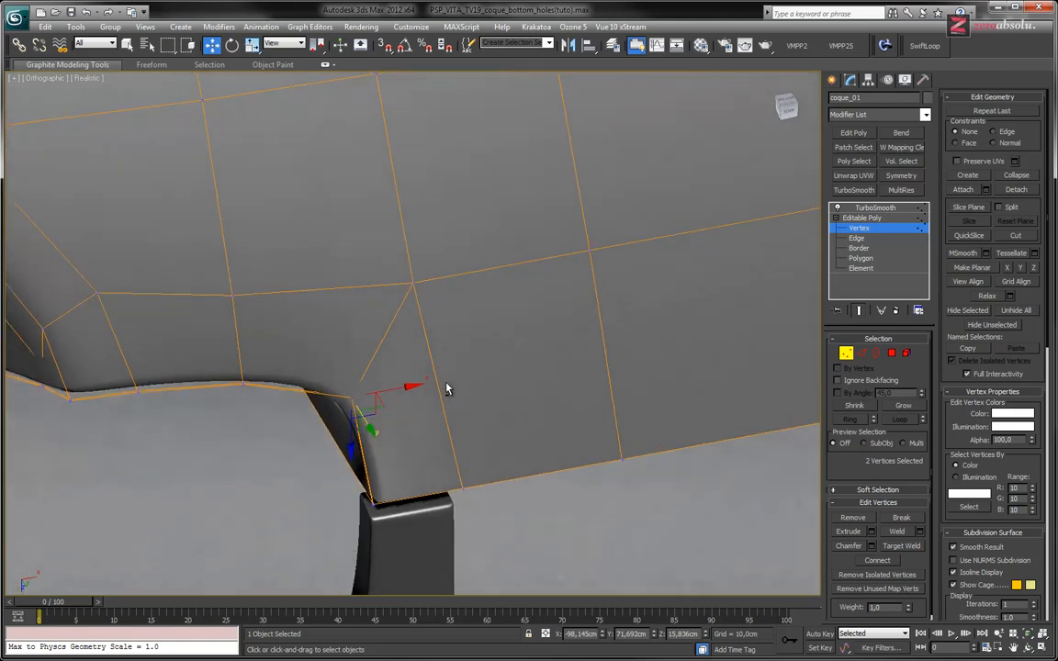
pyautogui.moveTo(337, 363); pyautogui.dragTo(366, 381, button='middle')
pyautogui.keyDown('alt'); pyautogui.moveTo(299, 381); pyautogui.dragTo(311, 426, button='middle'); pyautogui.keyUp('alt')
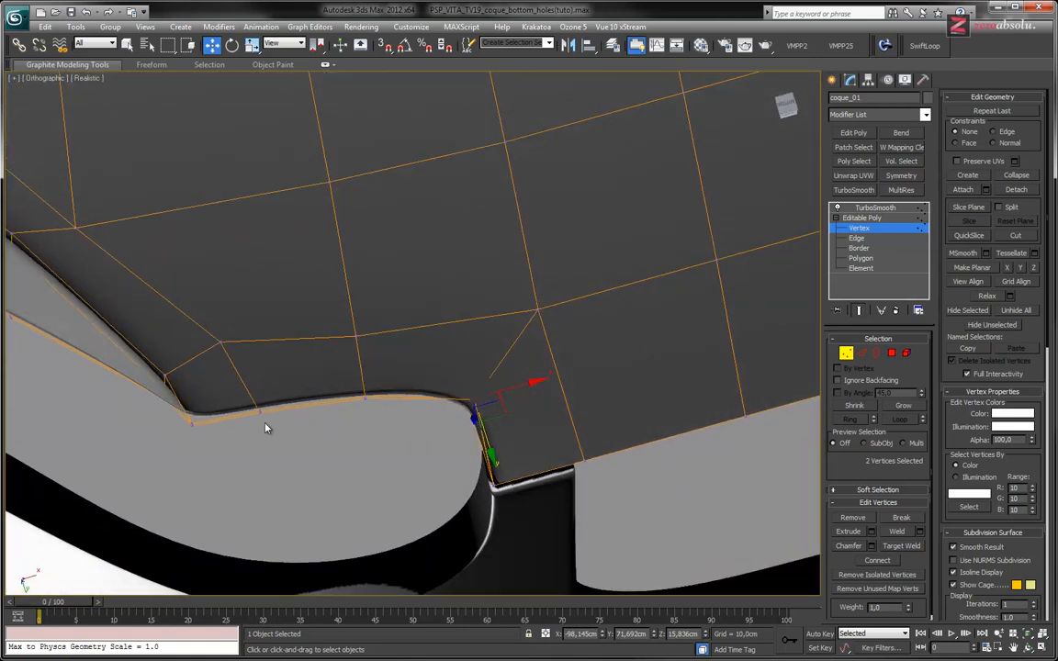
# Step: Shift the next two vertex pairs along the notch's rim along Y, moving the first pair about 0.12 cm
pyautogui.moveTo(248, 399); pyautogui.dragTo(277, 460)
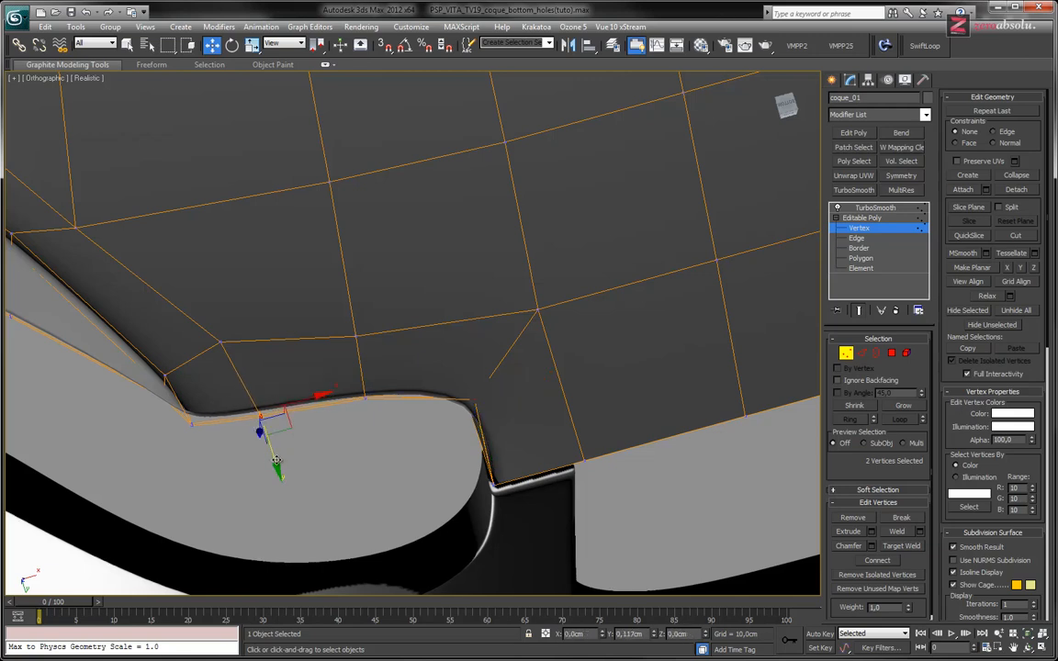
pyautogui.keyDown('alt'); pyautogui.moveTo(295, 418); pyautogui.dragTo(348, 396, button='middle'); pyautogui.keyUp('alt')
pyautogui.moveTo(332, 362); pyautogui.dragTo(331, 362)
pyautogui.moveTo(376, 398); pyautogui.dragTo(376, 401)
# Step: Reselect the vertex pair at the notch's upper corner and move it about 0.21 cm along Y
pyautogui.keyDown('alt'); pyautogui.moveTo(377, 399); pyautogui.dragTo(367, 333, button='middle'); pyautogui.keyUp('alt')
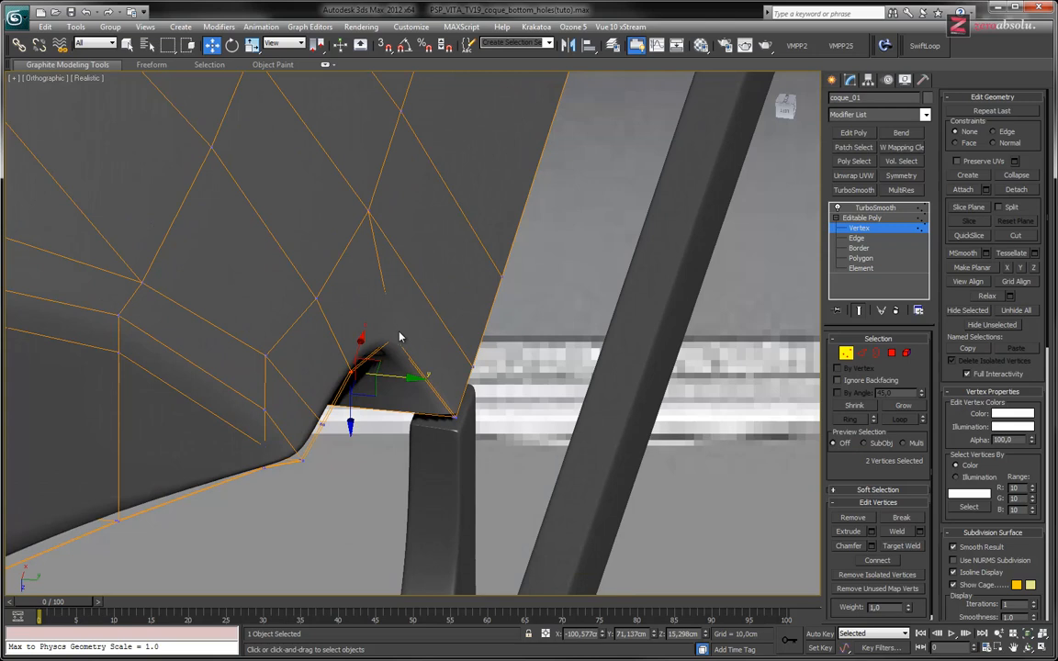
pyautogui.moveTo(395, 346); pyautogui.dragTo(431, 341)
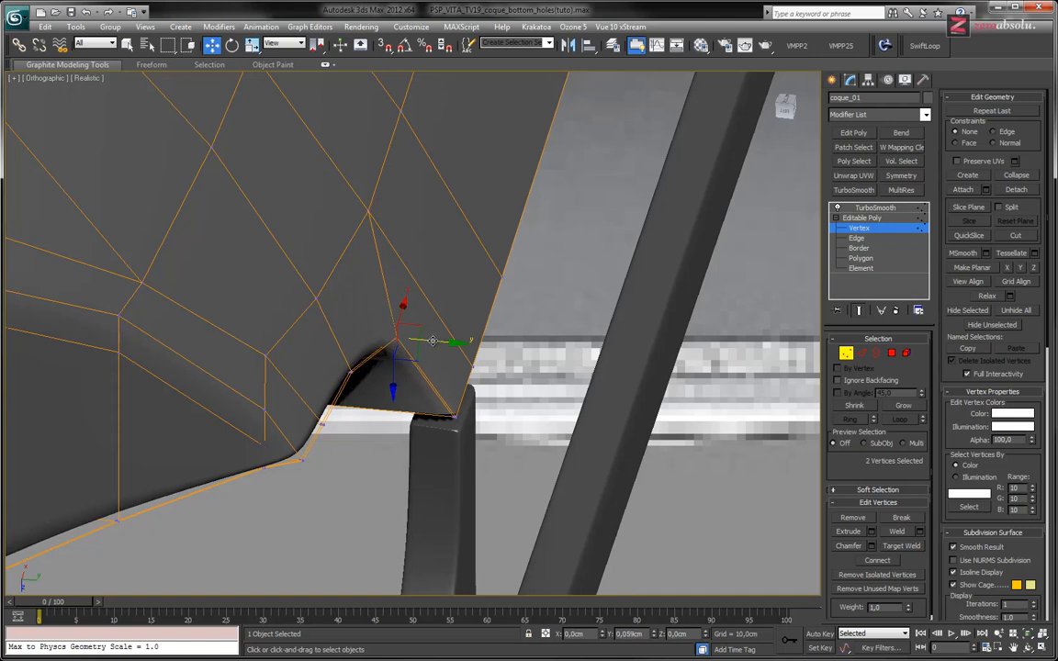
pyautogui.keyDown('alt'); pyautogui.moveTo(429, 334); pyautogui.dragTo(524, 441, button='middle'); pyautogui.keyUp('alt')
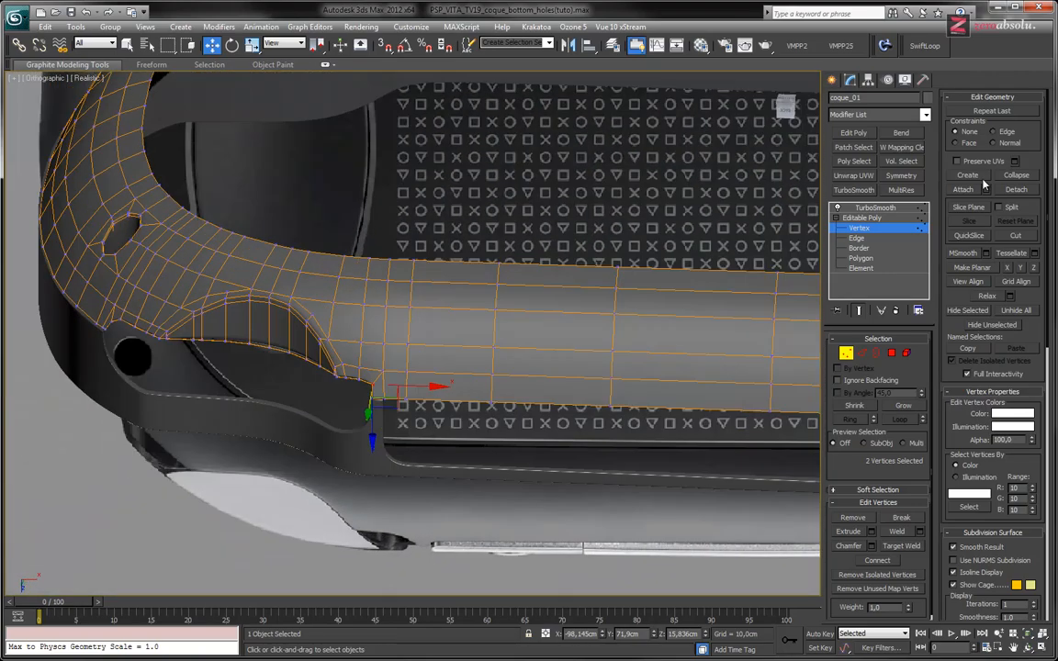
# Step: Leave vertex editing and compare the strip's edge with the Contour frame and reference photo in the Bottom view with edged faces
pyautogui.click(859, 229)
pyautogui.moveTo(623, 324); pyautogui.dragTo(519, 302, button='middle')
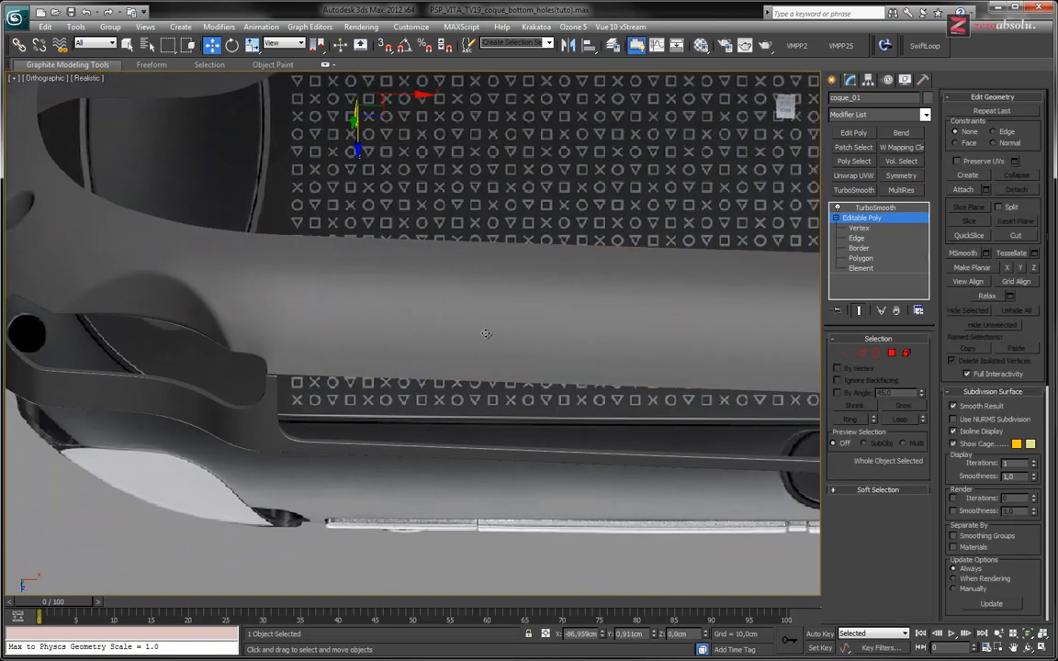
pyautogui.press('b')
pyautogui.moveTo(359, 392); pyautogui.dragTo(470, 224, button='middle')
pyautogui.scroll(8, 449, 293)
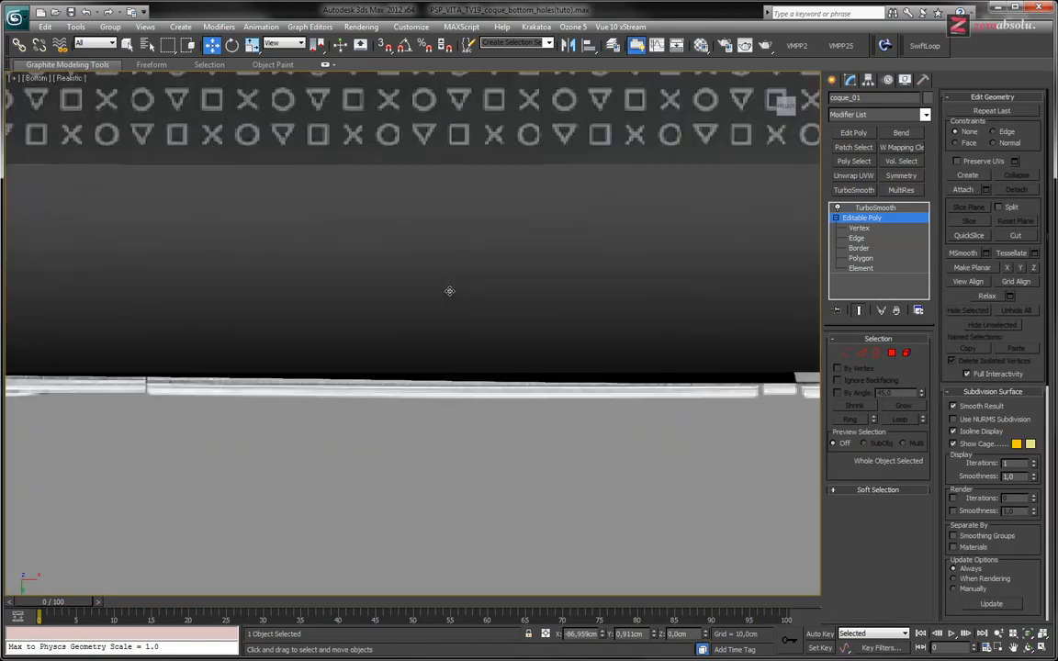
pyautogui.scroll(-4, 333, 283)
pyautogui.moveTo(432, 290); pyautogui.dragTo(410, 277, button='middle')
pyautogui.press('F4')
pyautogui.scroll(3, 615, 317)
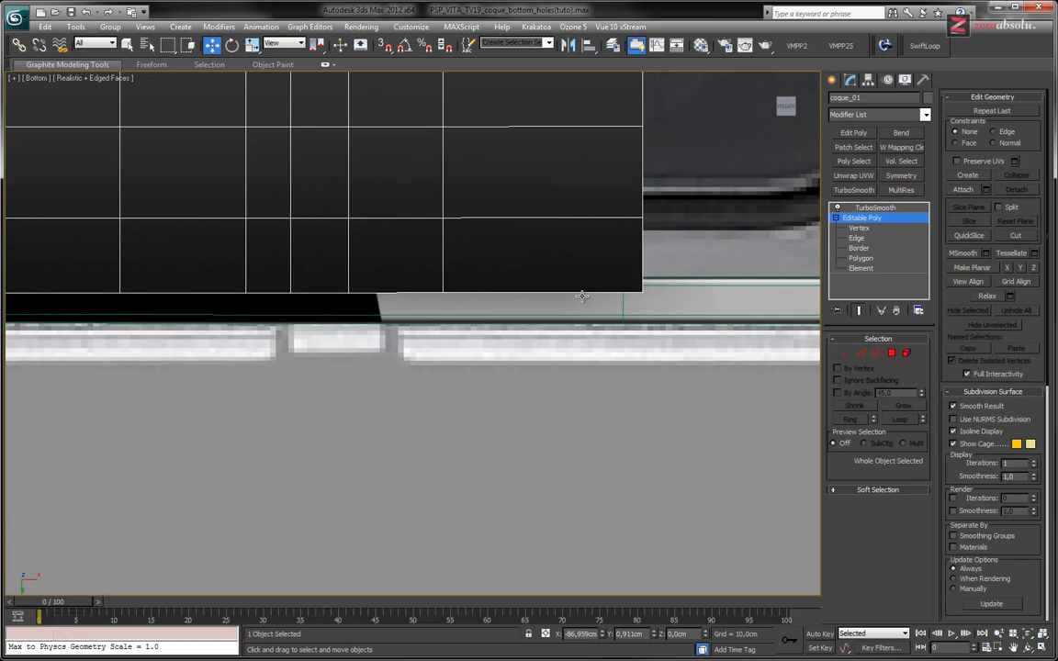
pyautogui.moveTo(582, 298); pyautogui.dragTo(640, 314, button='middle')
pyautogui.scroll(-3, 639, 314)
pyautogui.moveTo(343, 311); pyautogui.dragTo(588, 344, button='middle')
pyautogui.moveTo(125, 365); pyautogui.dragTo(375, 345, button='middle')
# Step: Inspect the shell's topology from the trigger cut-out to the strip's free end in the Bottom view
pyautogui.keyDown('alt'); pyautogui.moveTo(329, 317); pyautogui.dragTo(582, 267, button='middle'); pyautogui.keyUp('alt')
pyautogui.press('b')
pyautogui.moveTo(315, 473); pyautogui.dragTo(379, 359, button='middle')
pyautogui.scroll(7, 380, 358)
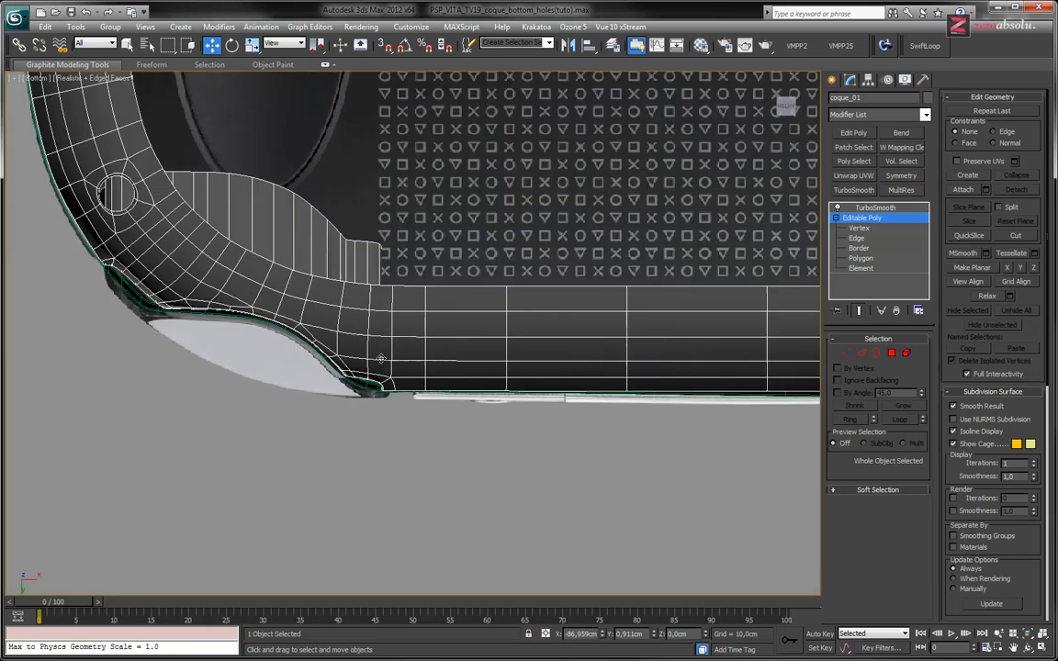
pyautogui.moveTo(514, 363)
pyautogui.mouseDown(button='middle')
pyautogui.moveTo(398, 308)
pyautogui.moveTo(293, 304)
pyautogui.mouseUp(button='middle')
pyautogui.moveTo(492, 315); pyautogui.dragTo(345, 303, button='middle')
pyautogui.scroll(-2, 351, 303)
pyautogui.moveTo(406, 334); pyautogui.dragTo(392, 296, button='middle')
pyautogui.scroll(-2, 360, 332)
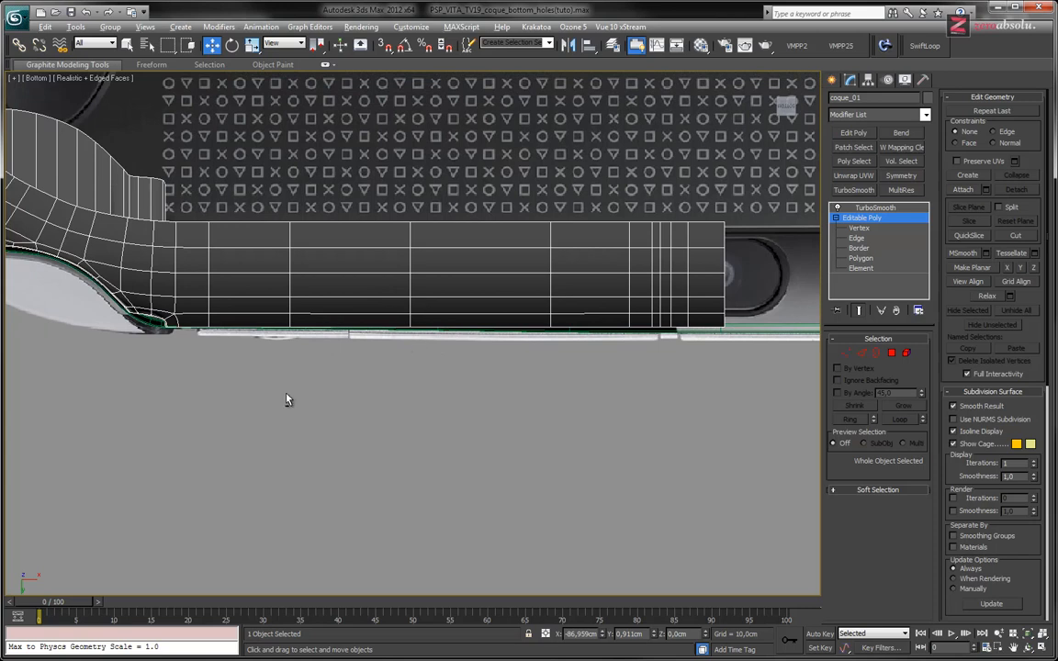
# Step: Set the wireframe viewport to a maximized Back view and examine the strip and cut-out corner against the reference photo
pyautogui.hotkey('alt', 'w')
pyautogui.moveTo(698, 255); pyautogui.dragTo(599, 216, button='middle')
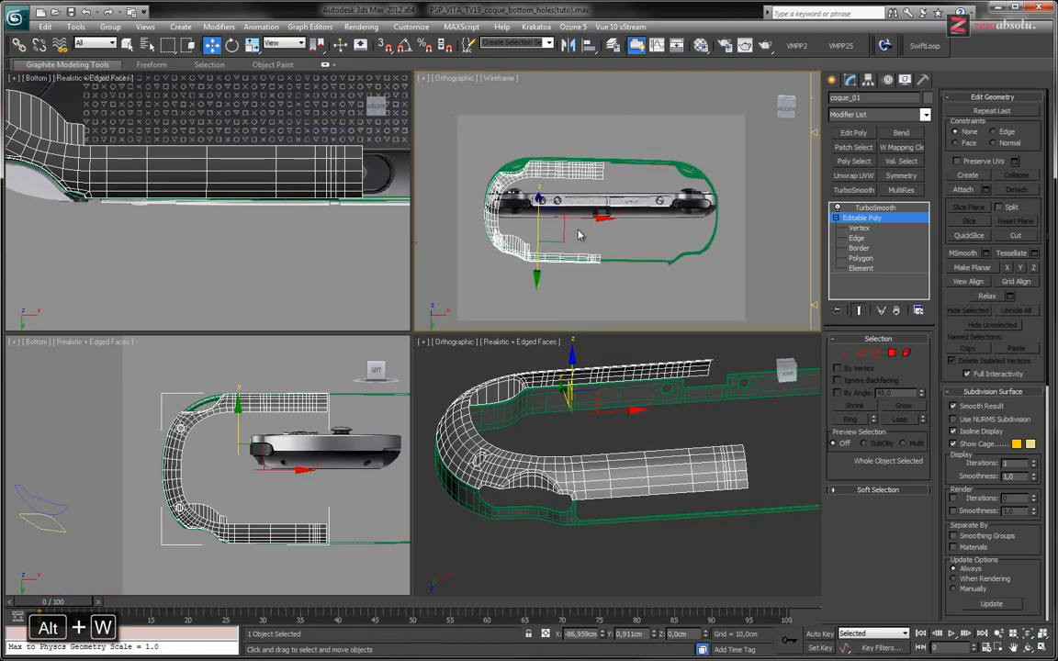
pyautogui.press('f')
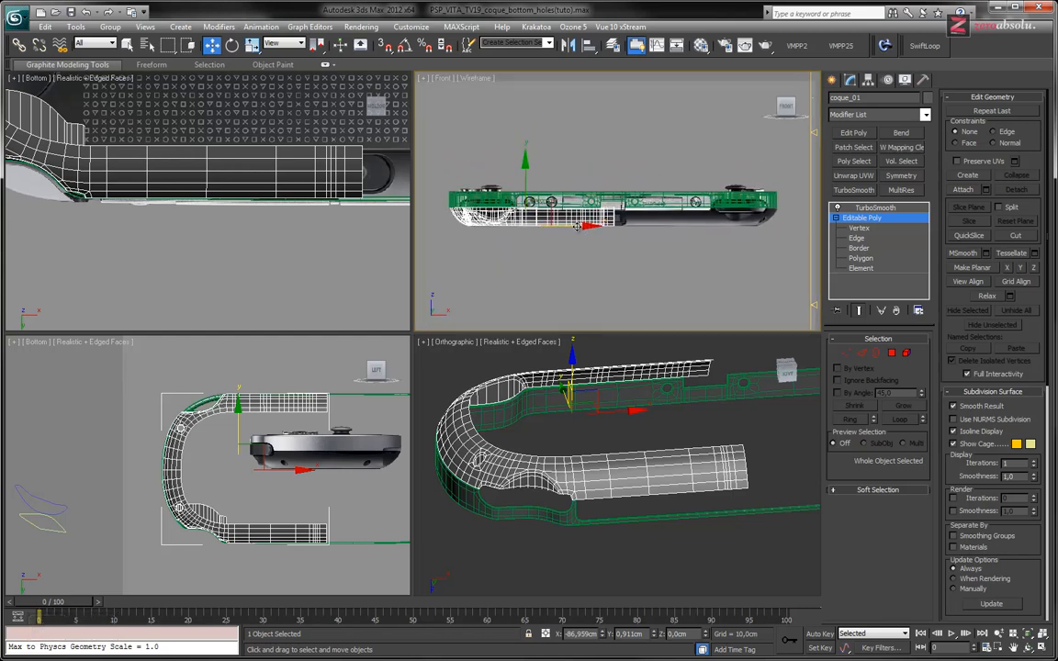
pyautogui.hotkey('alt', 'w')
pyautogui.scroll(-2, 434, 211)
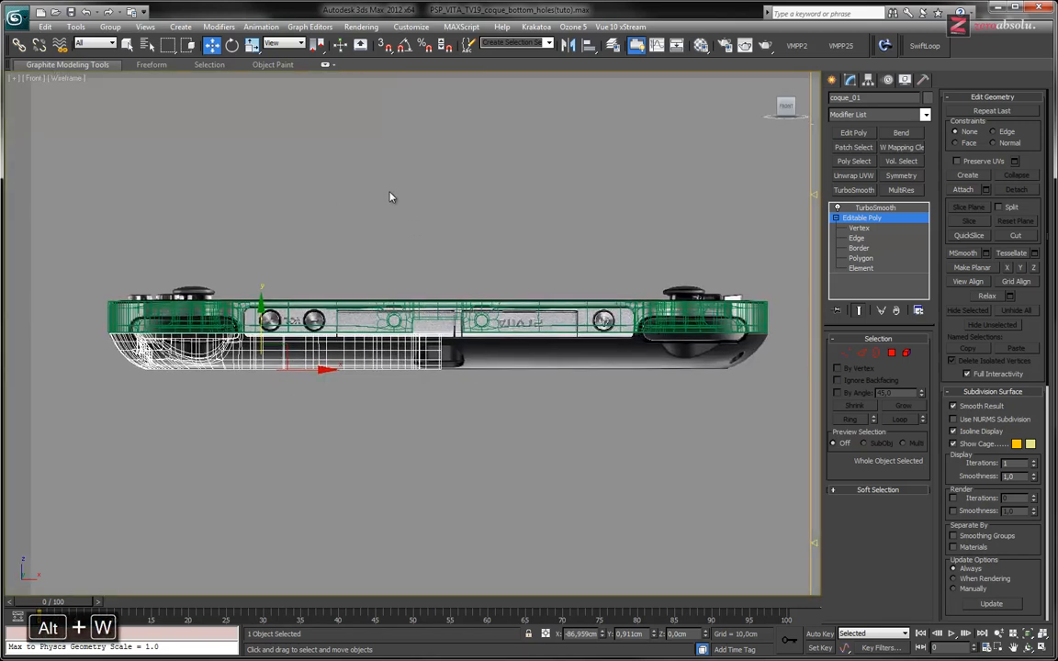
pyautogui.click(33, 80)
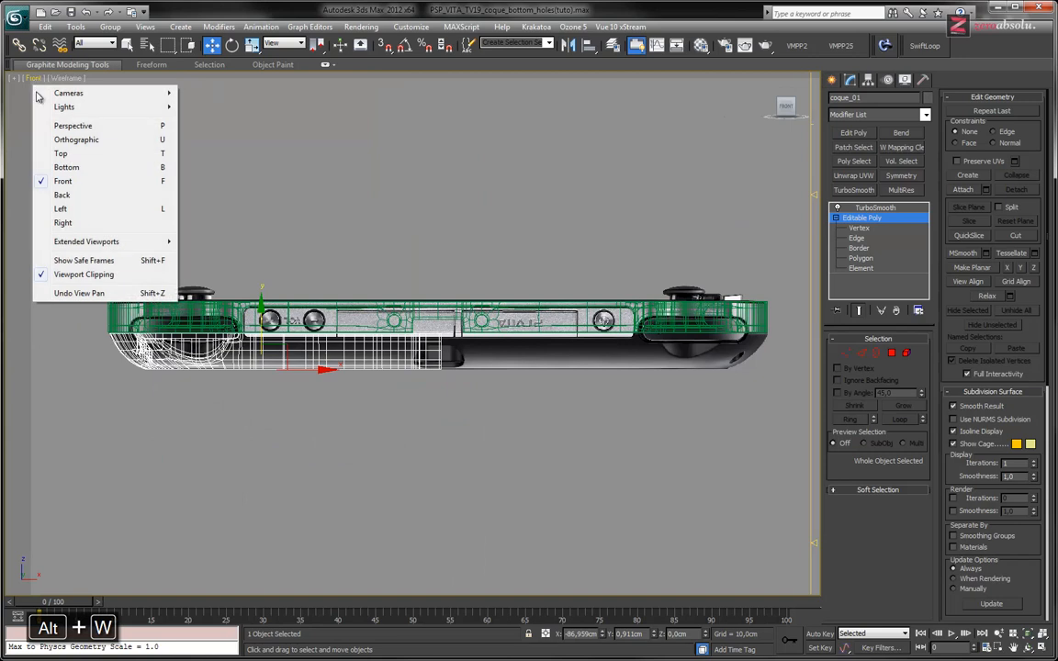
pyautogui.click(50, 178)
pyautogui.scroll(8, 411, 284)
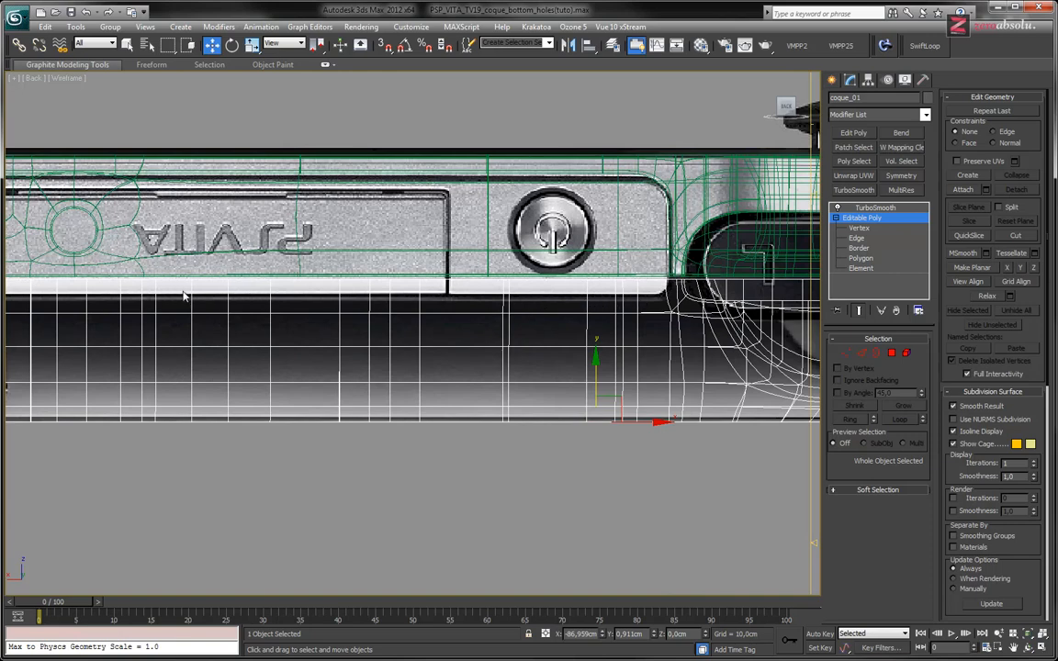
pyautogui.scroll(5, 664, 285)
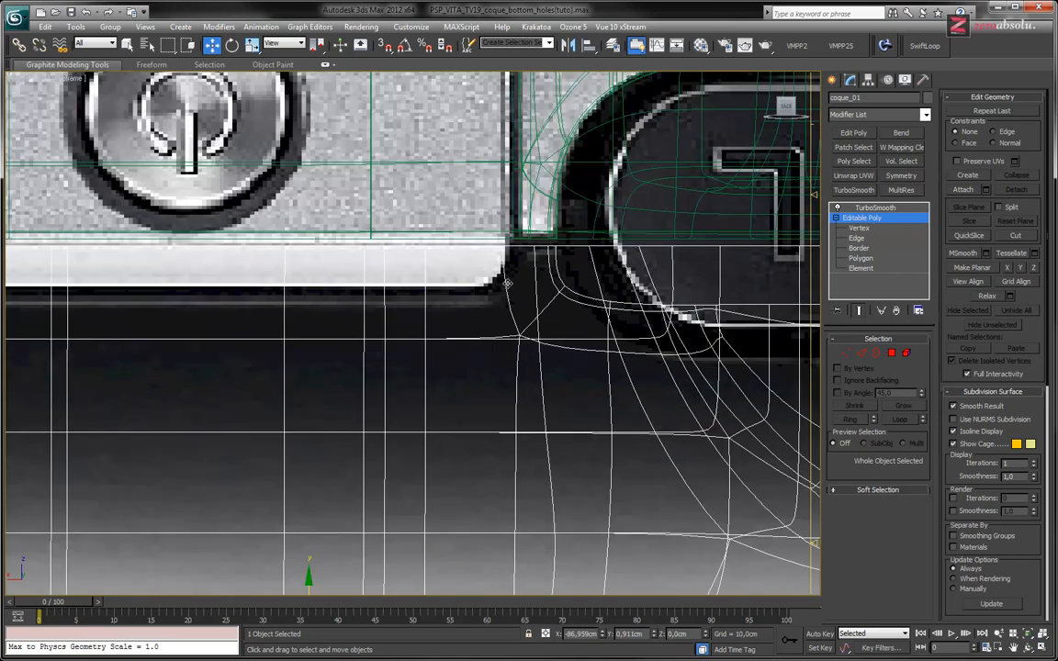
# Step: Hide the smoothed result and move the vertex at the strip's upper cut-out corner about 0.25 cm along X to the frame's edge
pyautogui.press('F3')
pyautogui.press('F4')
pyautogui.press('F4')
pyautogui.press('F4')
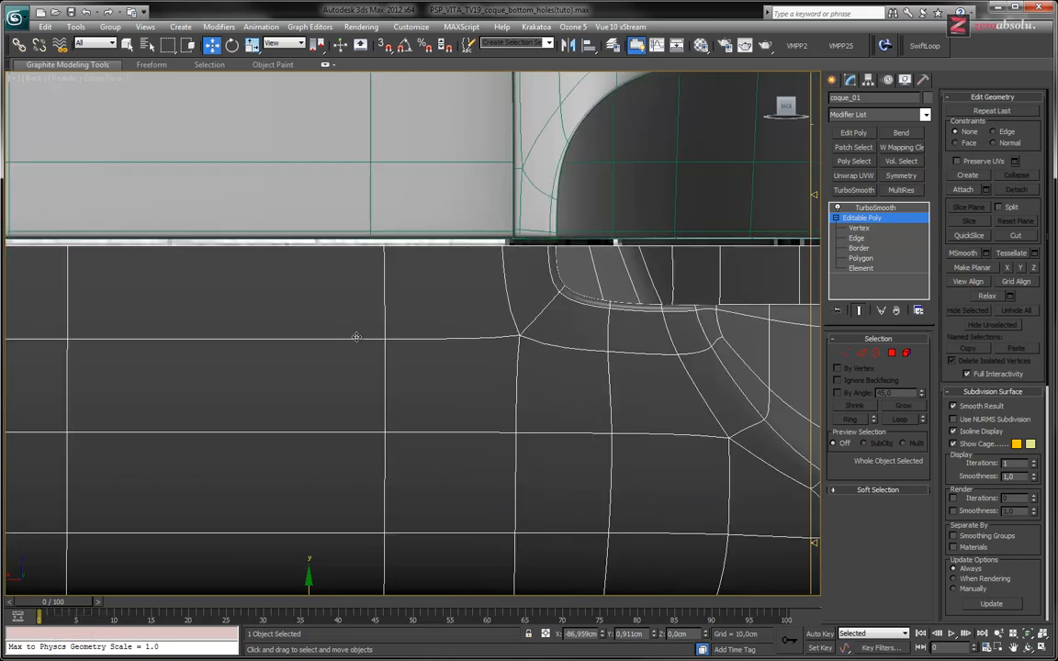
pyautogui.click(859, 311)
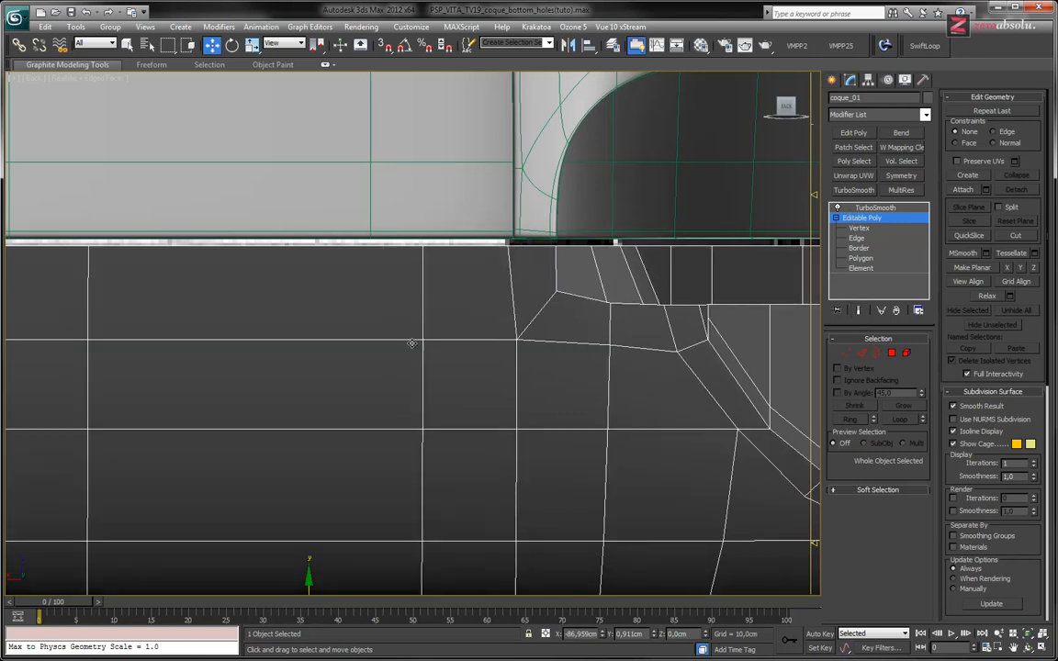
pyautogui.click(860, 228)
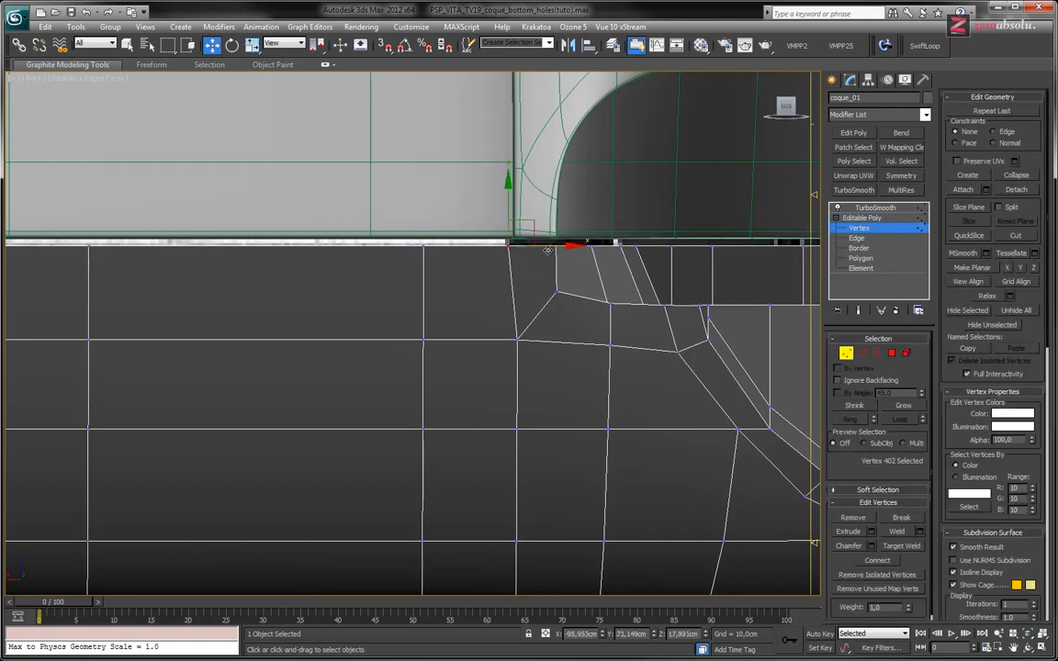
pyautogui.moveTo(557, 245); pyautogui.dragTo(567, 247)
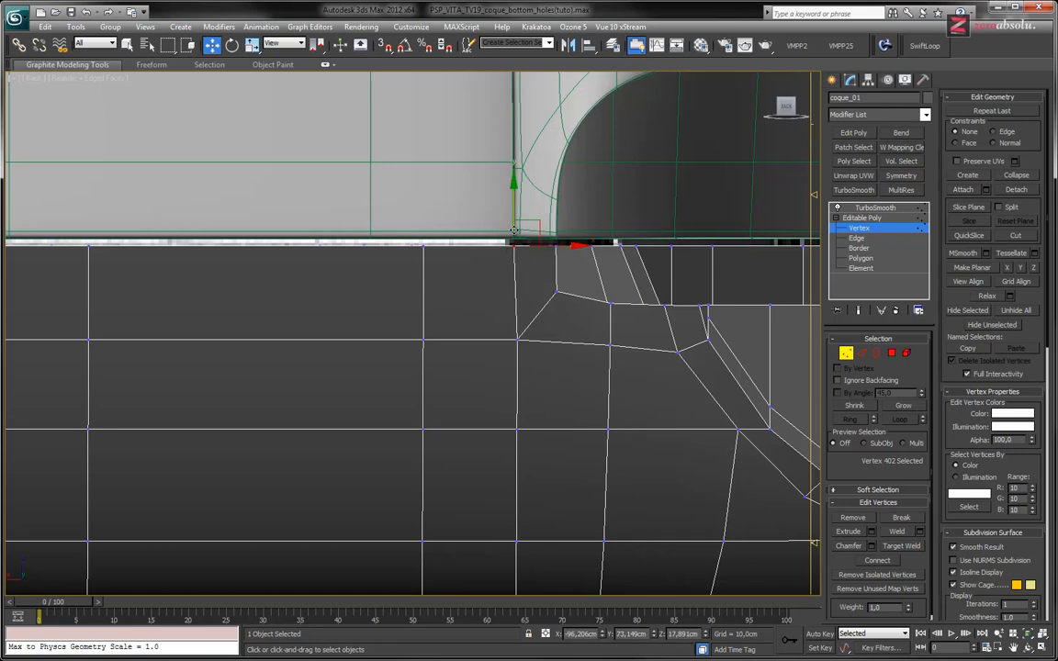
# Step: Select the short vertical edges along the strip's upper row up to the trigger cut-out, excluding those on the opposite side
pyautogui.moveTo(453, 264); pyautogui.dragTo(607, 281, button='middle')
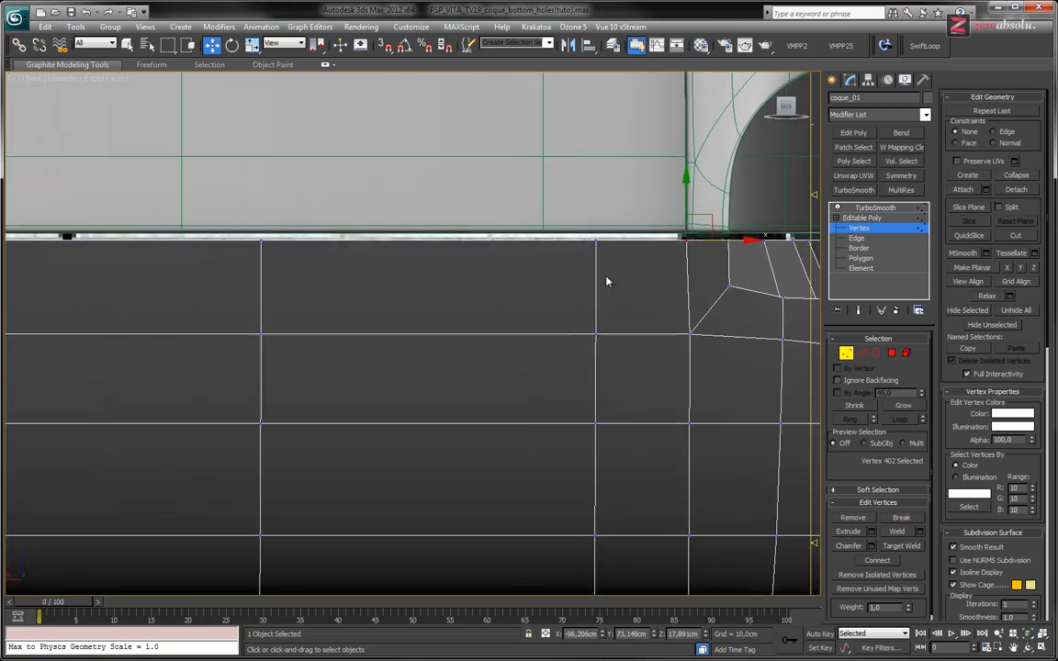
pyautogui.press('F3')
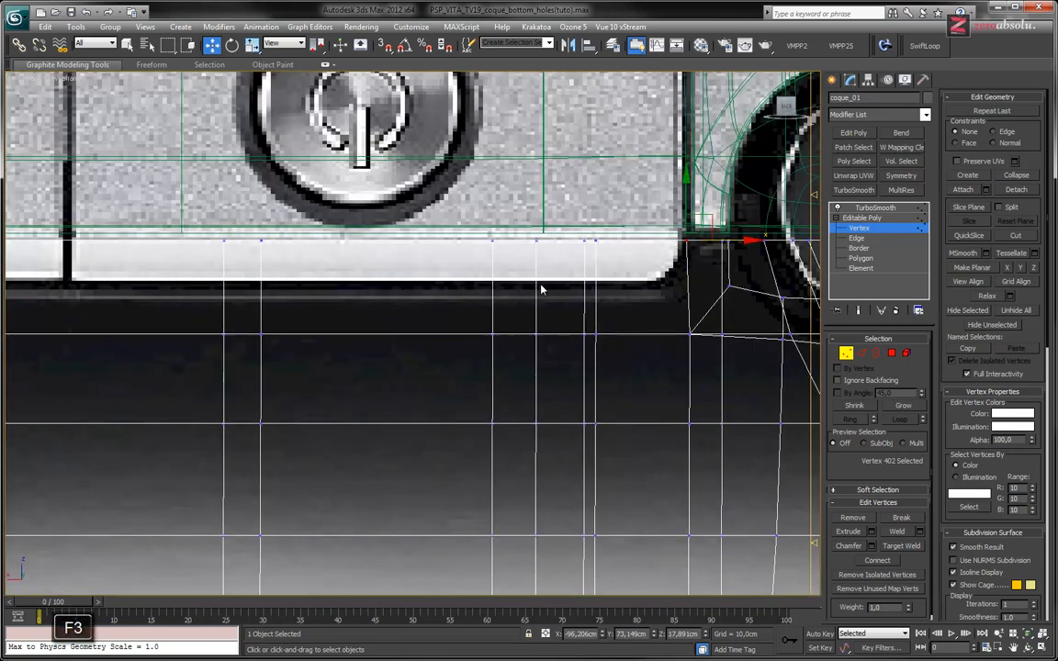
pyautogui.scroll(5, 621, 274)
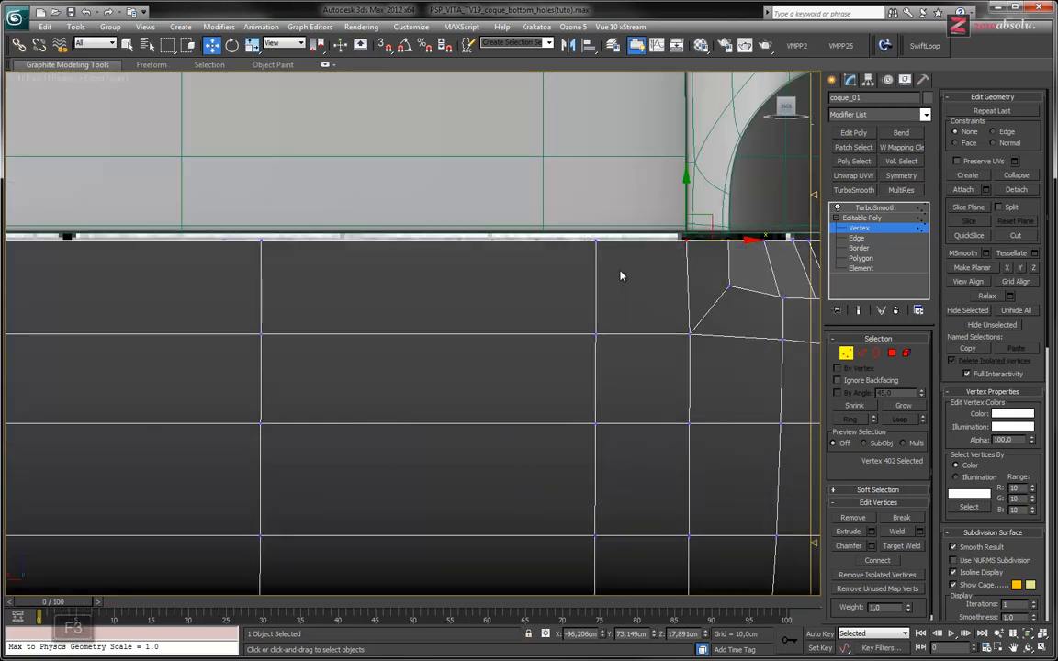
pyautogui.scroll(-4, 664, 286)
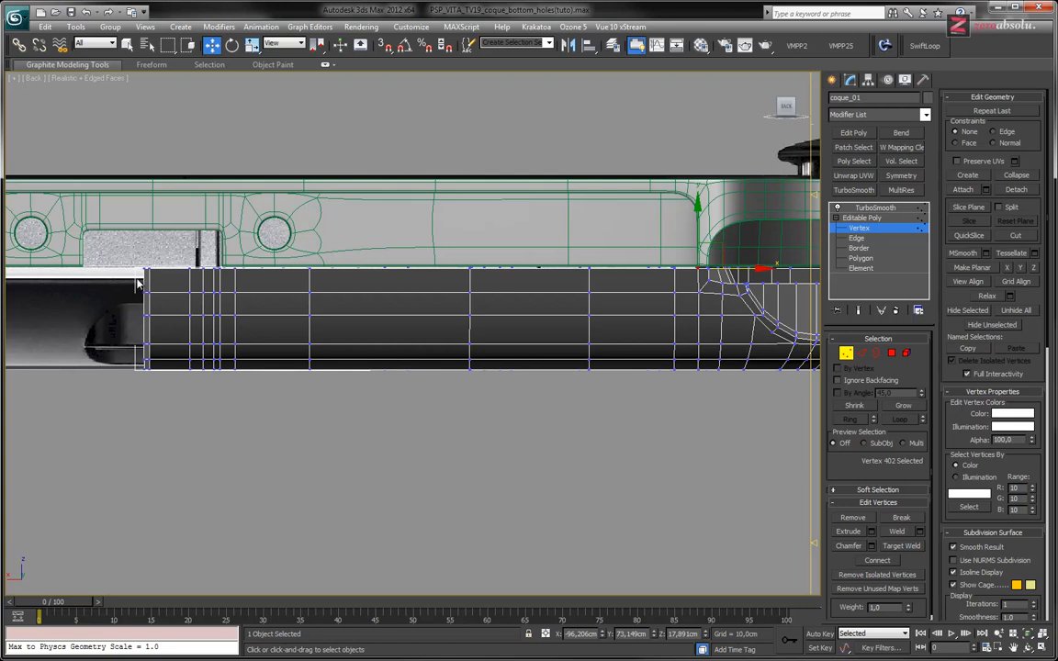
pyautogui.press('2')
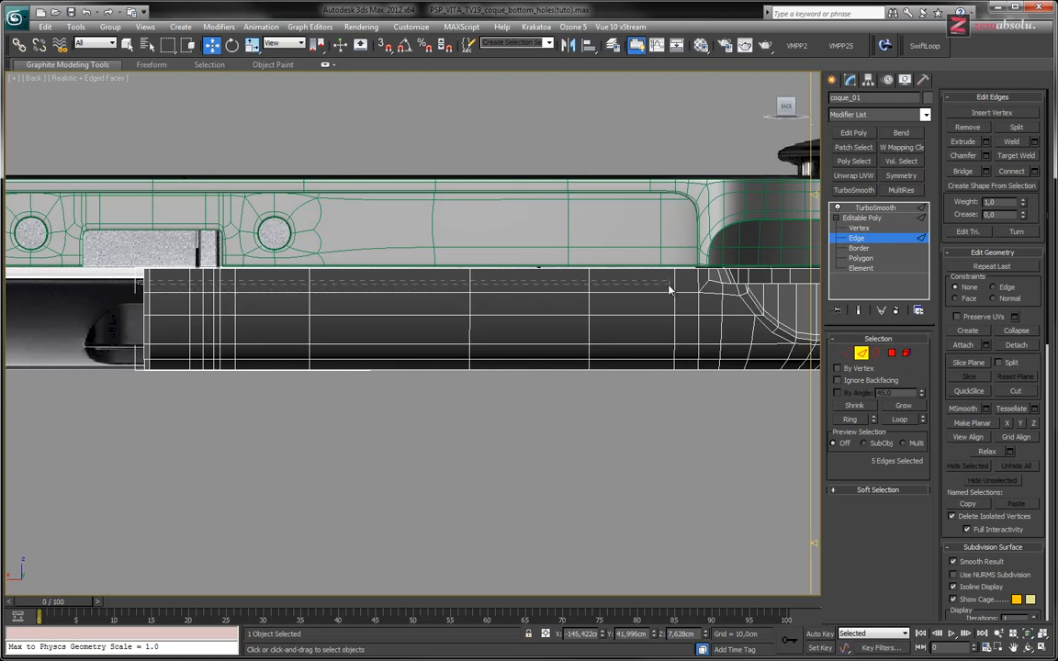
pyautogui.moveTo(691, 285); pyautogui.dragTo(691, 284)
pyautogui.keyDown('alt'); pyautogui.moveTo(538, 293); pyautogui.dragTo(499, 292, button='middle'); pyautogui.keyUp('alt')
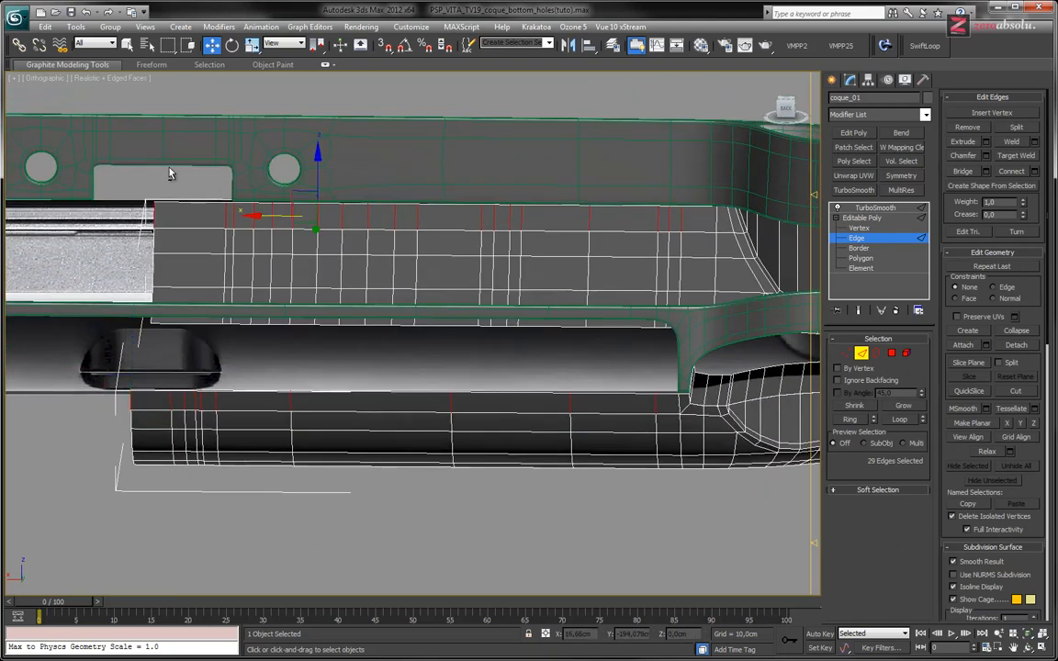
pyautogui.hotkey('ctrl', 'z')
pyautogui.moveTo(580, 321); pyautogui.dragTo(563, 278, button='middle')
pyautogui.scroll(4, 658, 344)
pyautogui.keyDown('ctrl'); pyautogui.click(667, 363); pyautogui.keyUp('ctrl')
pyautogui.scroll(-3, 485, 305)
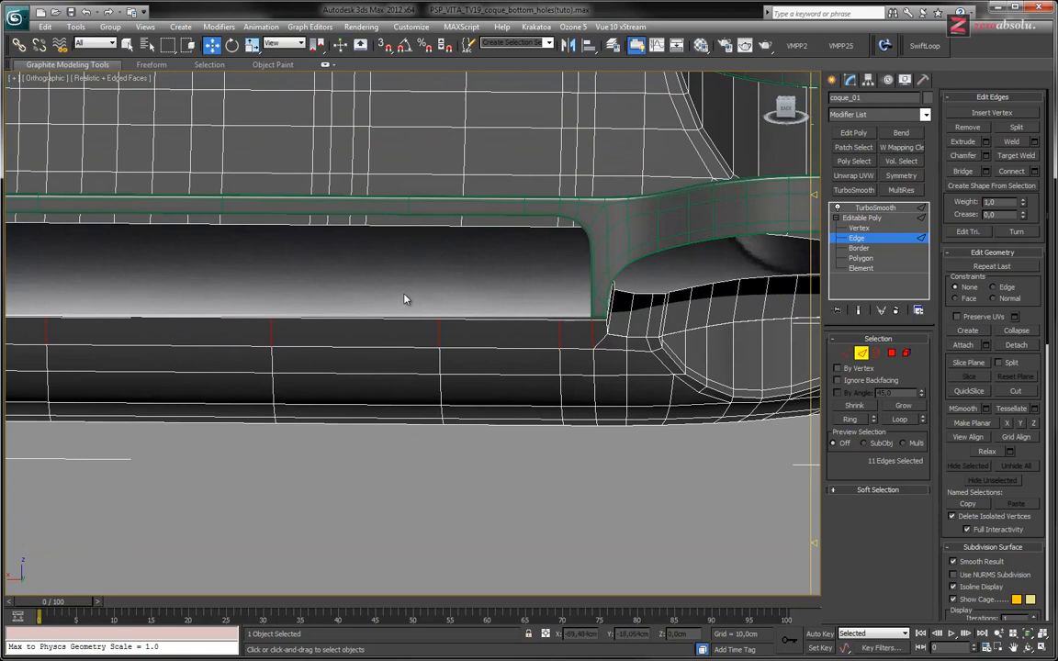
# Step: Return to the Back view and connect the selected edges with 1 segment, pinch 0 and slide 0
pyautogui.scroll(-3, 517, 305)
pyautogui.keyDown('alt'); pyautogui.moveTo(517, 305); pyautogui.dragTo(520, 303, button='middle'); pyautogui.keyUp('alt')
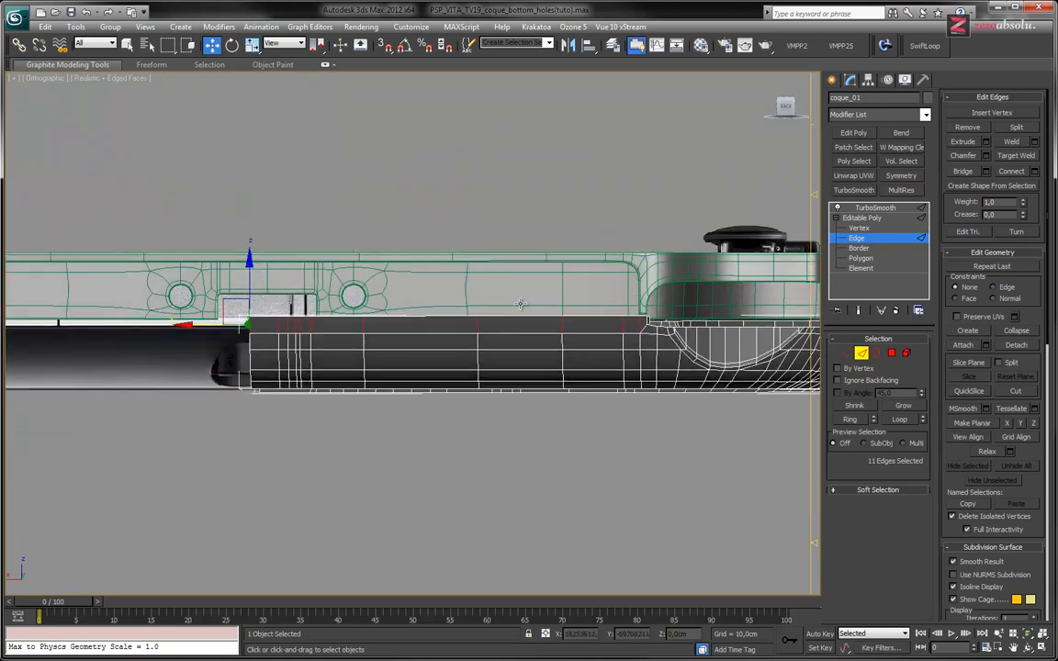
pyautogui.scroll(3, 506, 315)
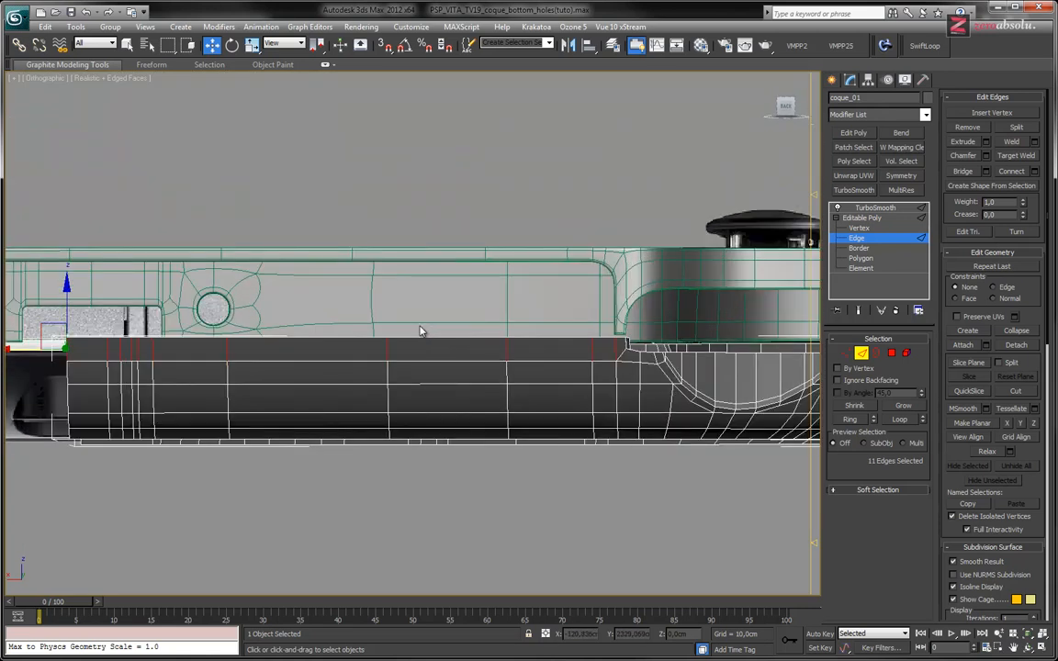
pyautogui.click(41, 77)
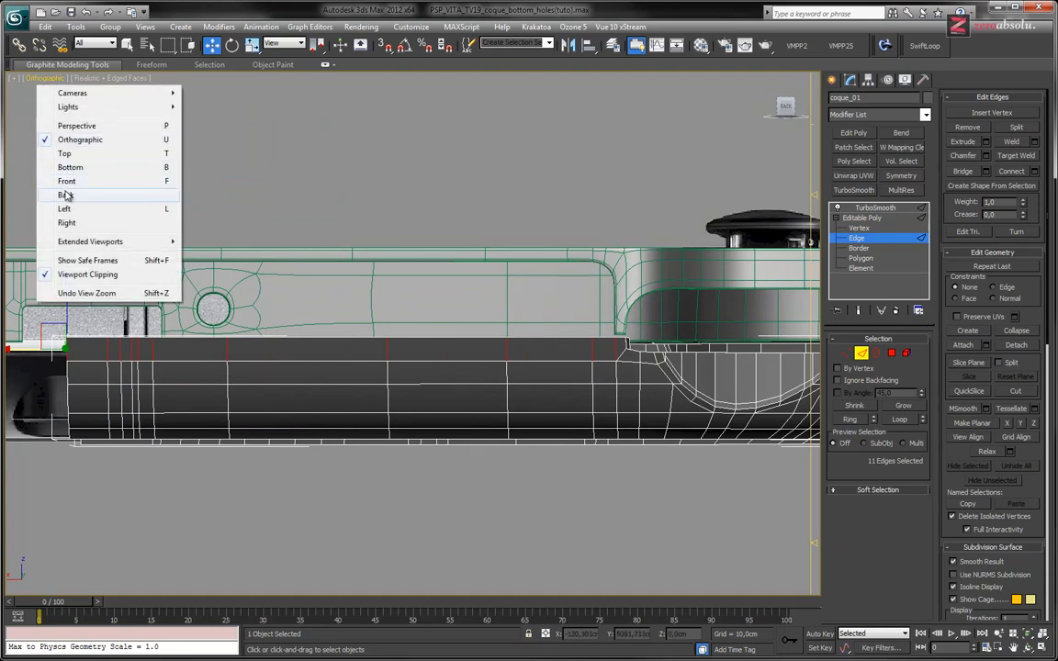
pyautogui.click(65, 178)
pyautogui.scroll(8, 427, 261)
pyautogui.moveTo(410, 303); pyautogui.dragTo(551, 290, button='middle')
pyautogui.press('F3')
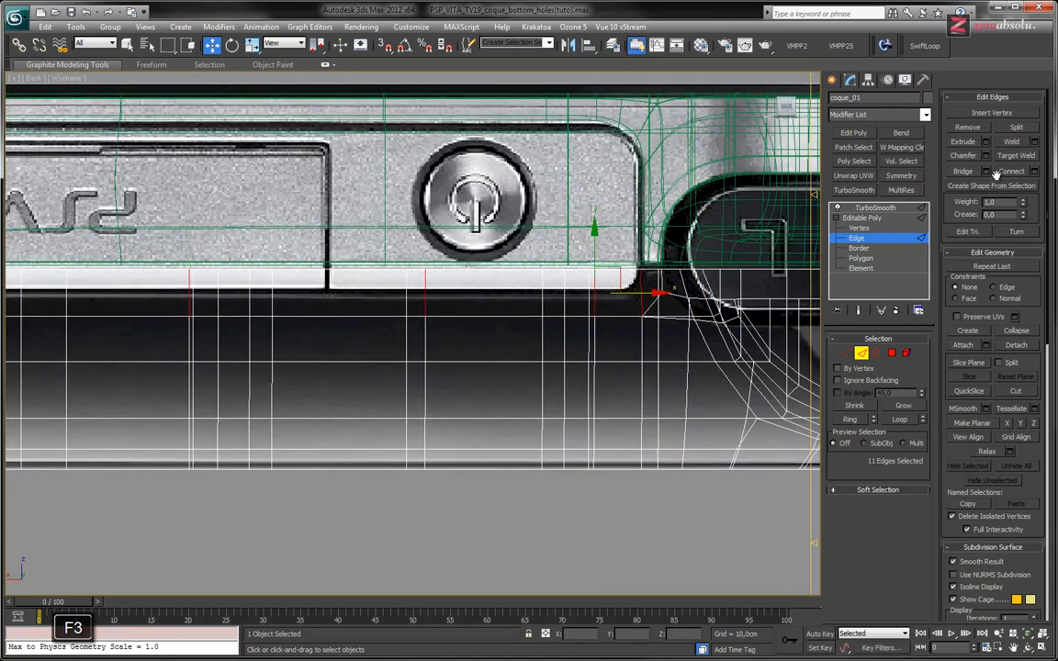
pyautogui.click(1036, 171)
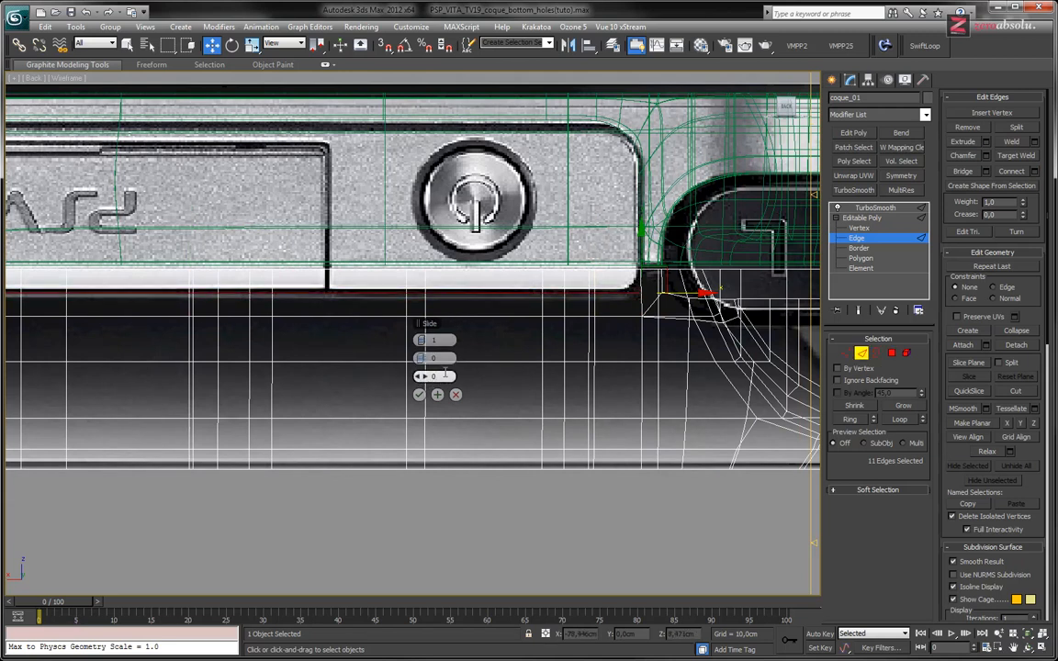
pyautogui.press('F3')
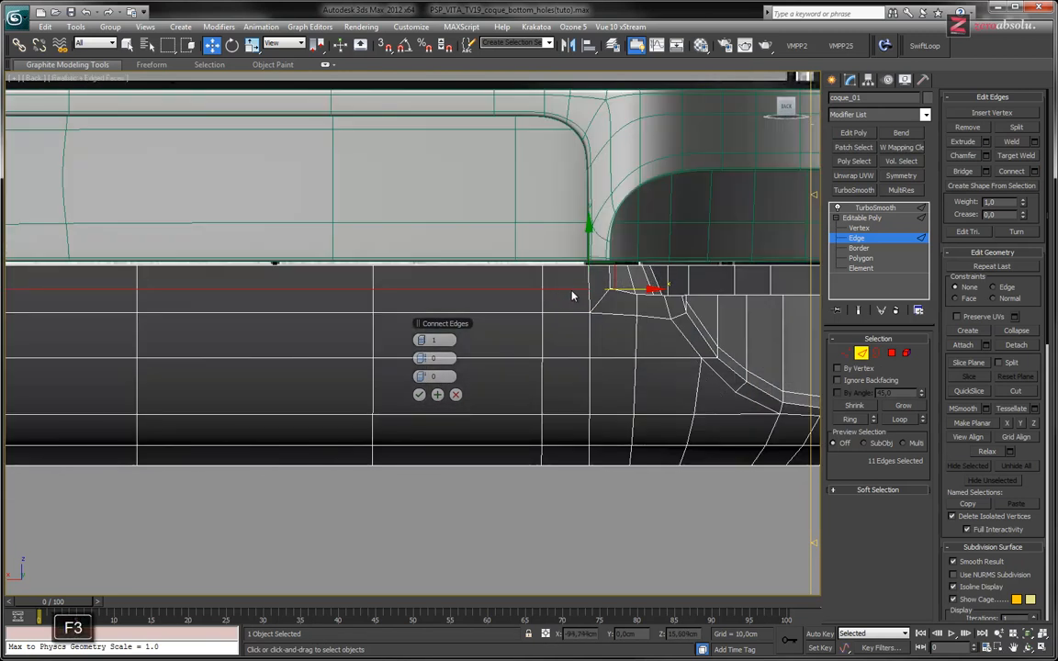
pyautogui.click(419, 396)
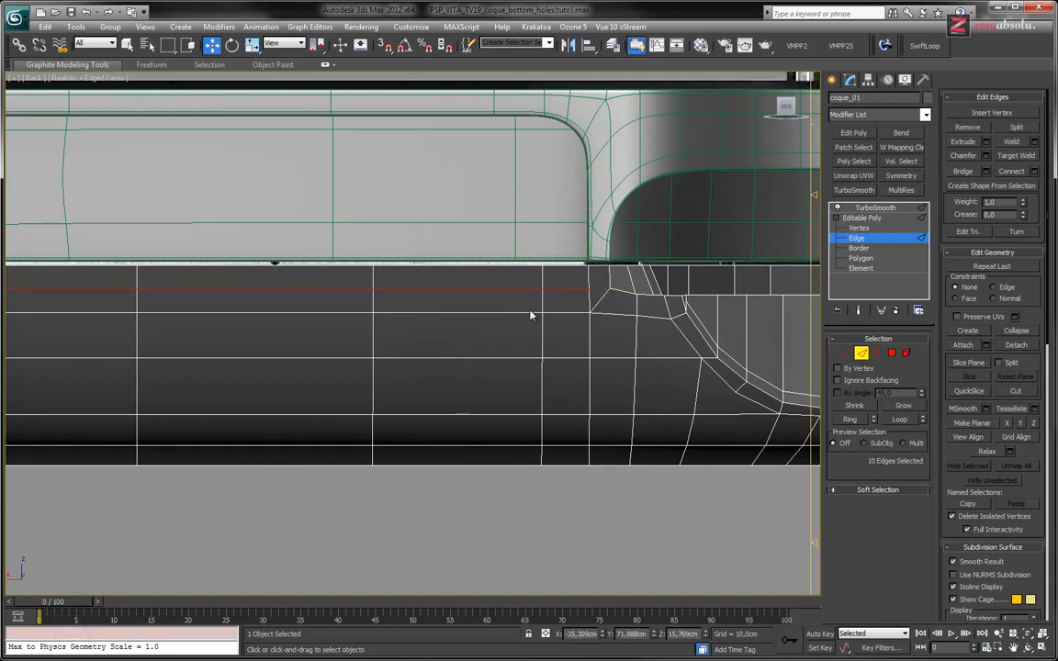
# Step: Insert a vertical edge loop with SwiftLoop near the strip's cut-out end, where the rounded corner in the reference photo begins
pyautogui.moveTo(529, 314); pyautogui.dragTo(525, 323, button='middle')
pyautogui.press('F3')
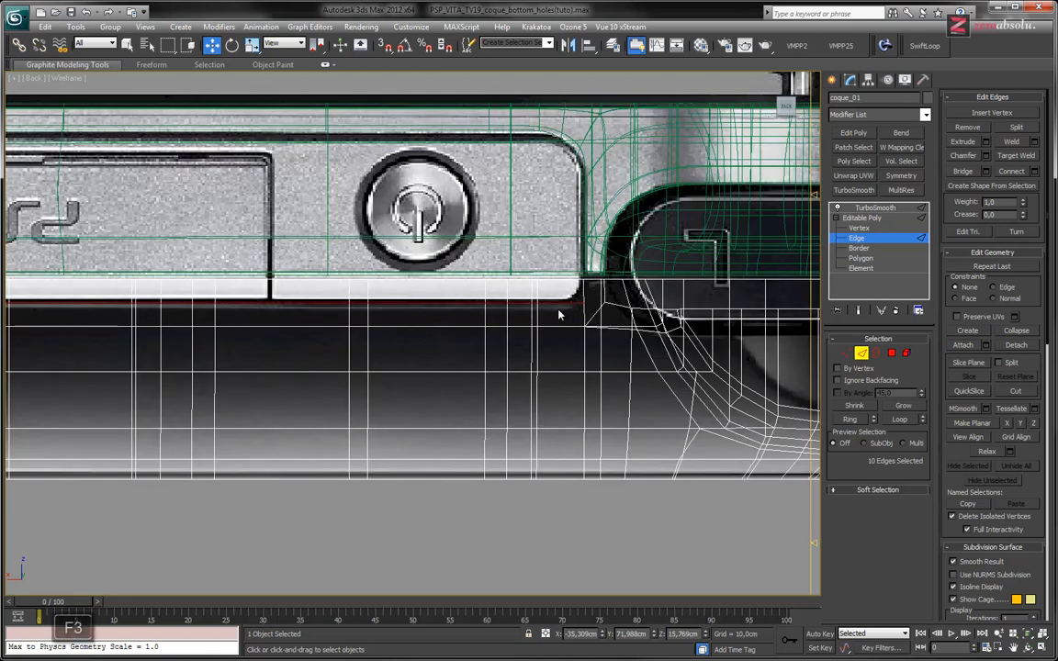
pyautogui.press('F3')
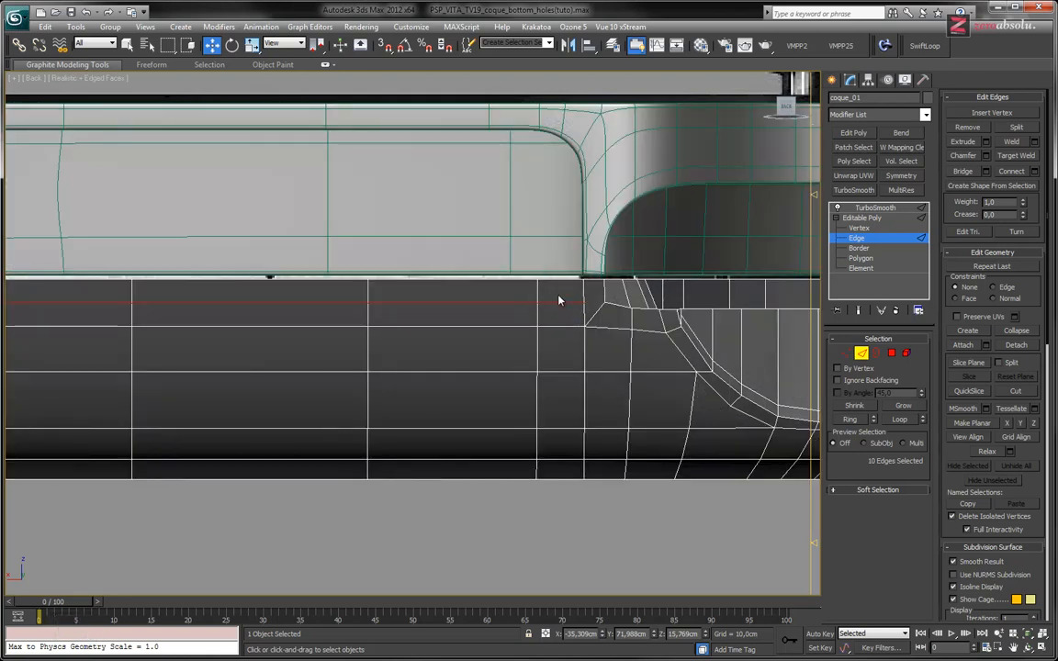
pyautogui.press('F3')
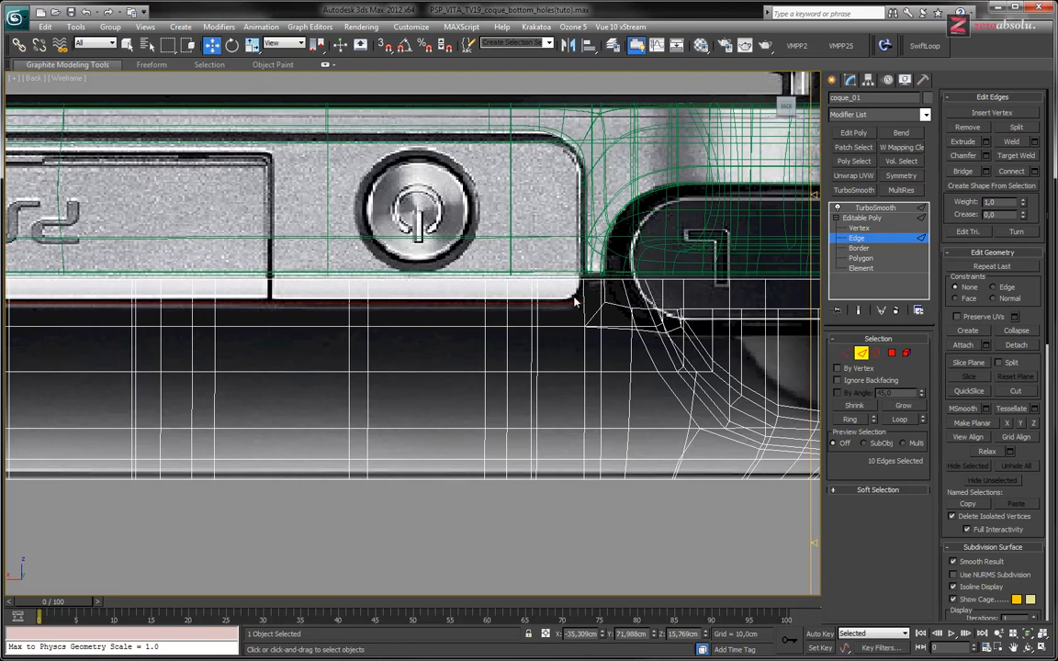
pyautogui.press('F3')
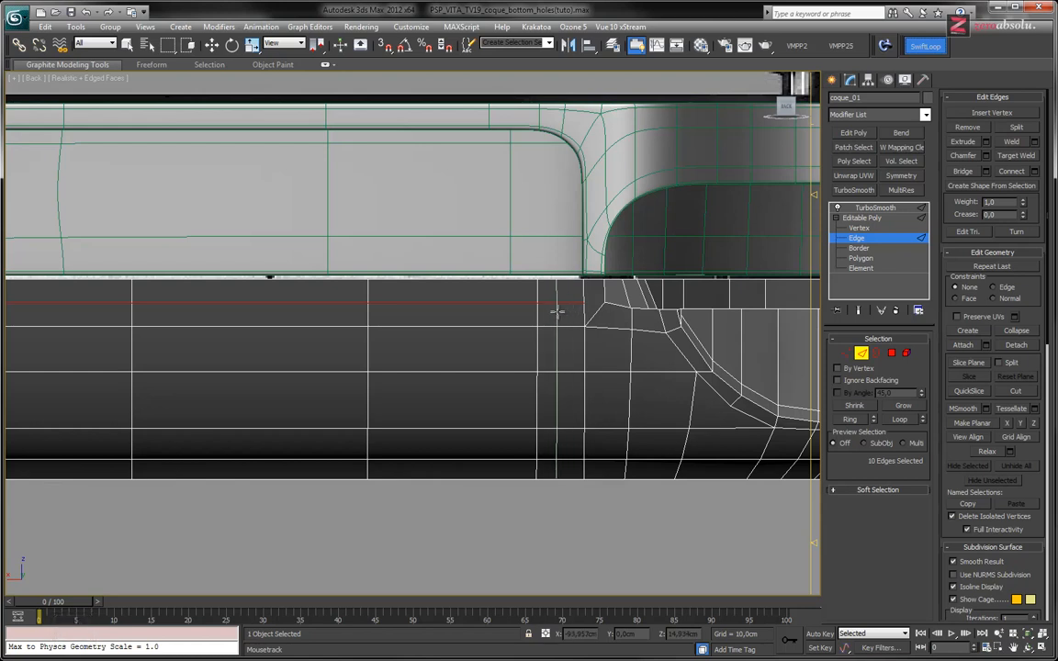
pyautogui.click(560, 312)
pyautogui.press('w')
pyautogui.moveTo(568, 290); pyautogui.dragTo(557, 308, button='middle')
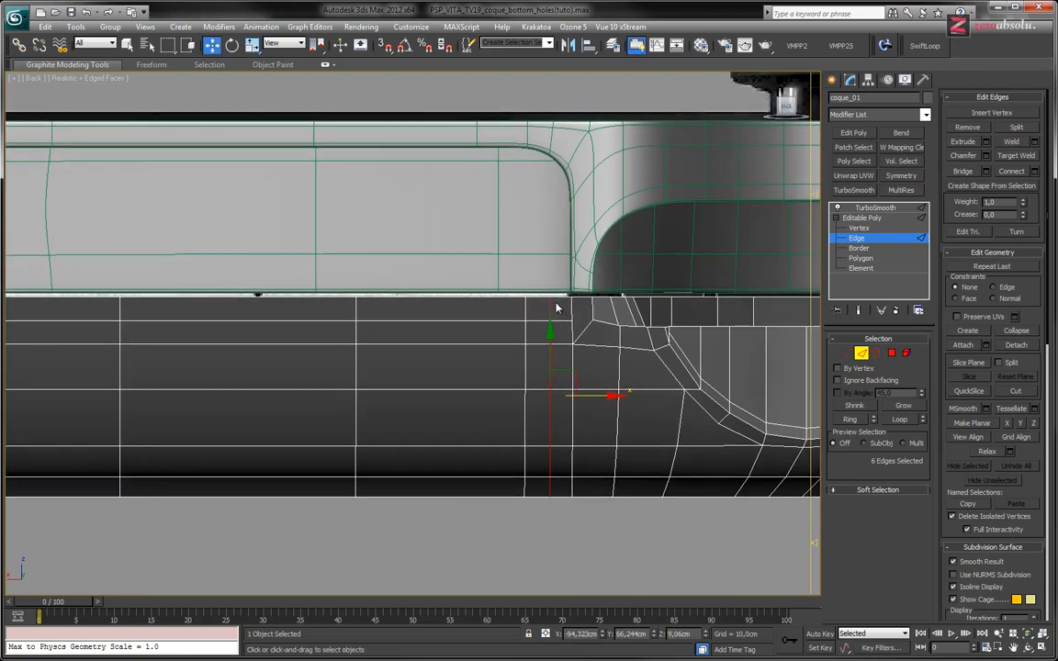
pyautogui.scroll(3, 555, 309)
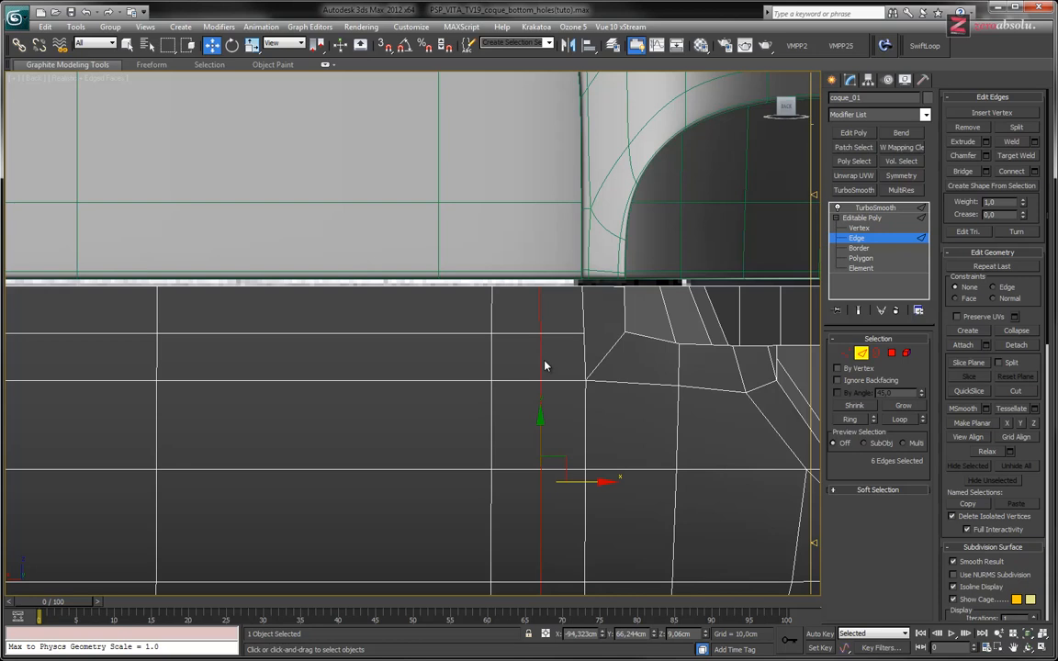
pyautogui.scroll(-3, 531, 347)
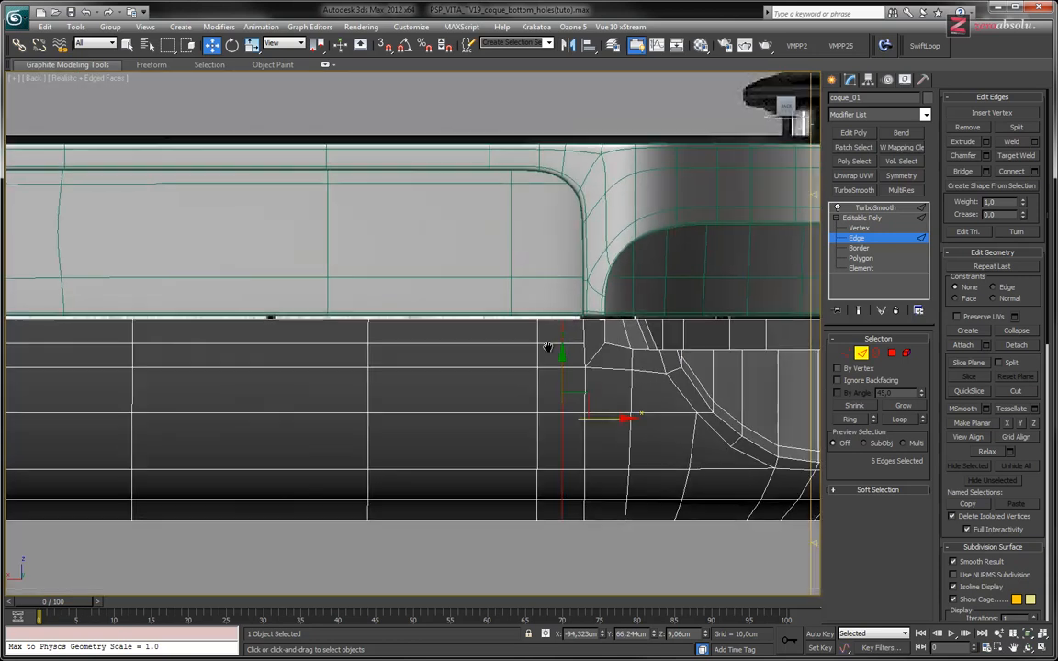
# Step: Select the top row of polygons on the strip from its free end to the trigger cut-out corner
pyautogui.moveTo(468, 323); pyautogui.dragTo(543, 323, button='middle')
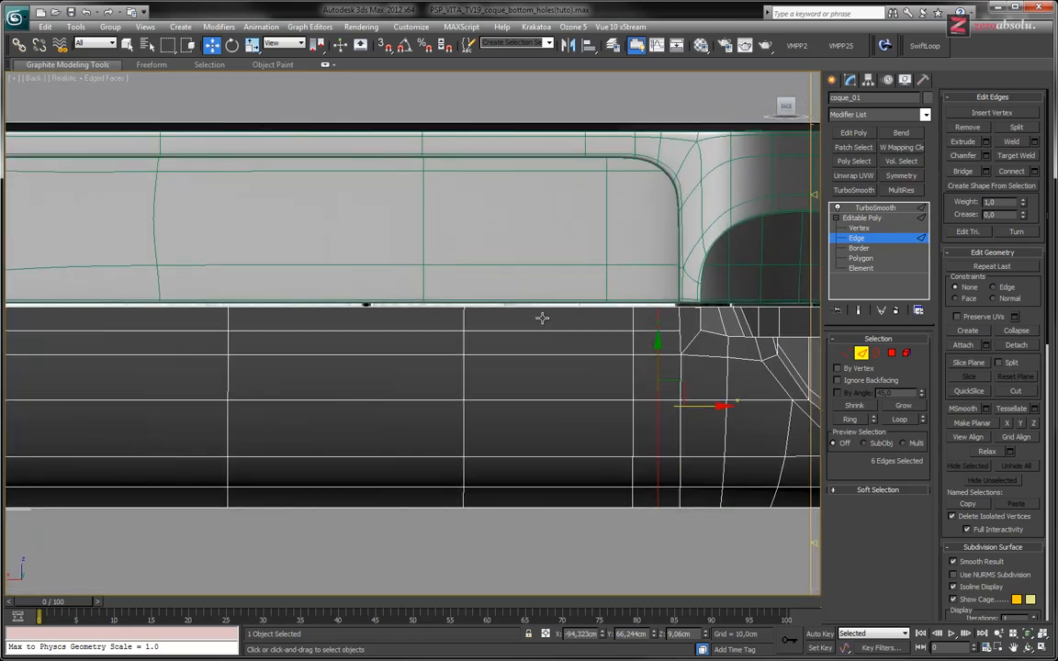
pyautogui.click(877, 260)
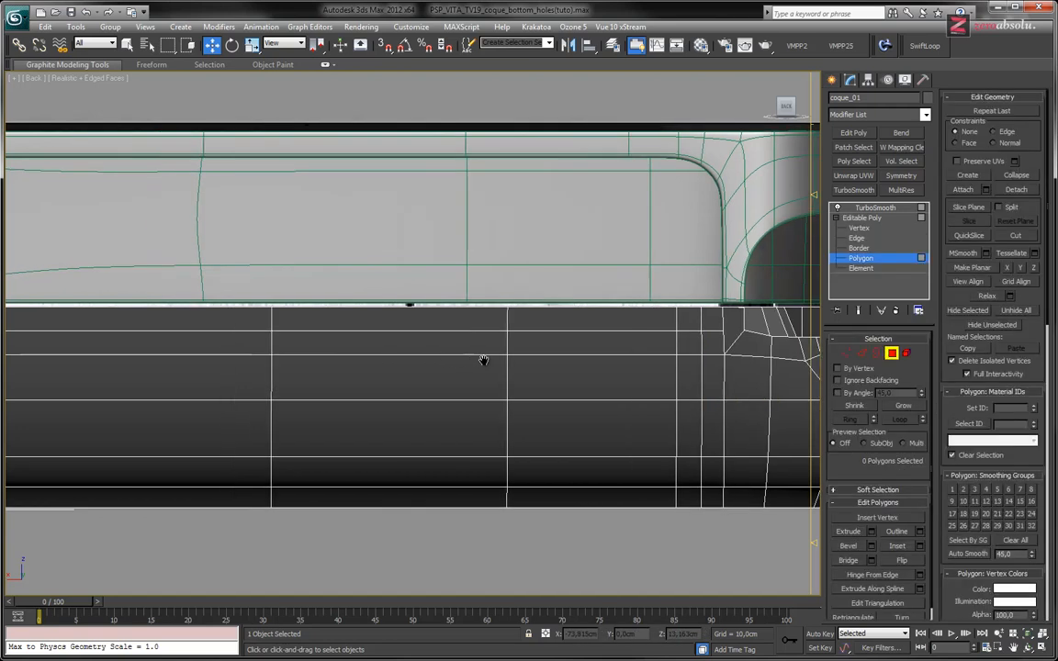
pyautogui.scroll(-2, 494, 360)
pyautogui.moveTo(382, 364); pyautogui.dragTo(435, 369, button='middle')
pyautogui.click(130, 48)
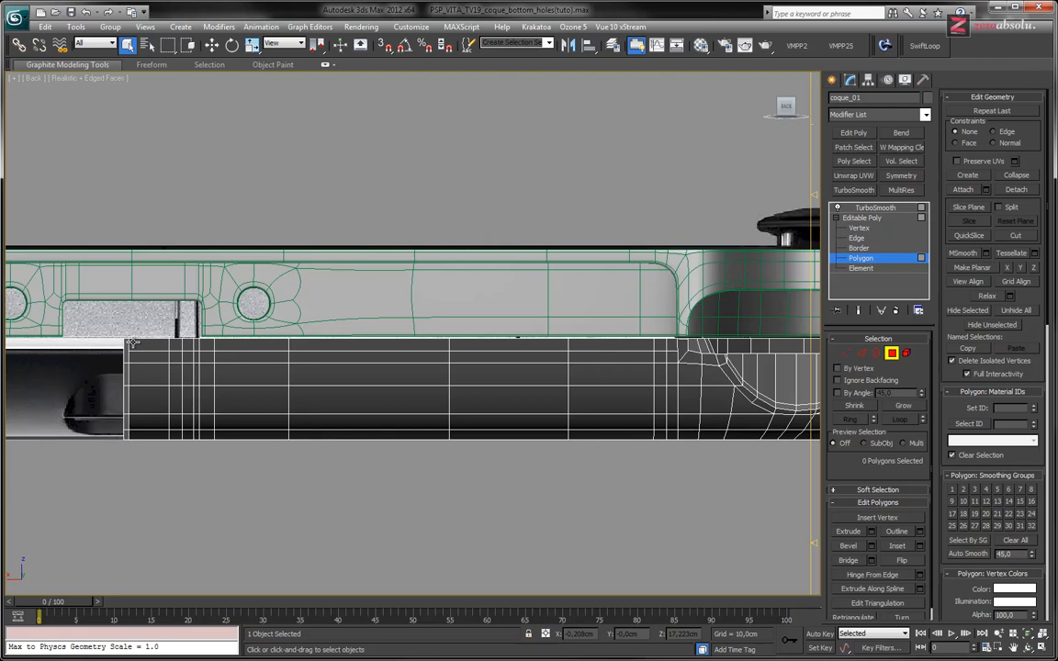
pyautogui.moveTo(135, 344); pyautogui.dragTo(671, 345)
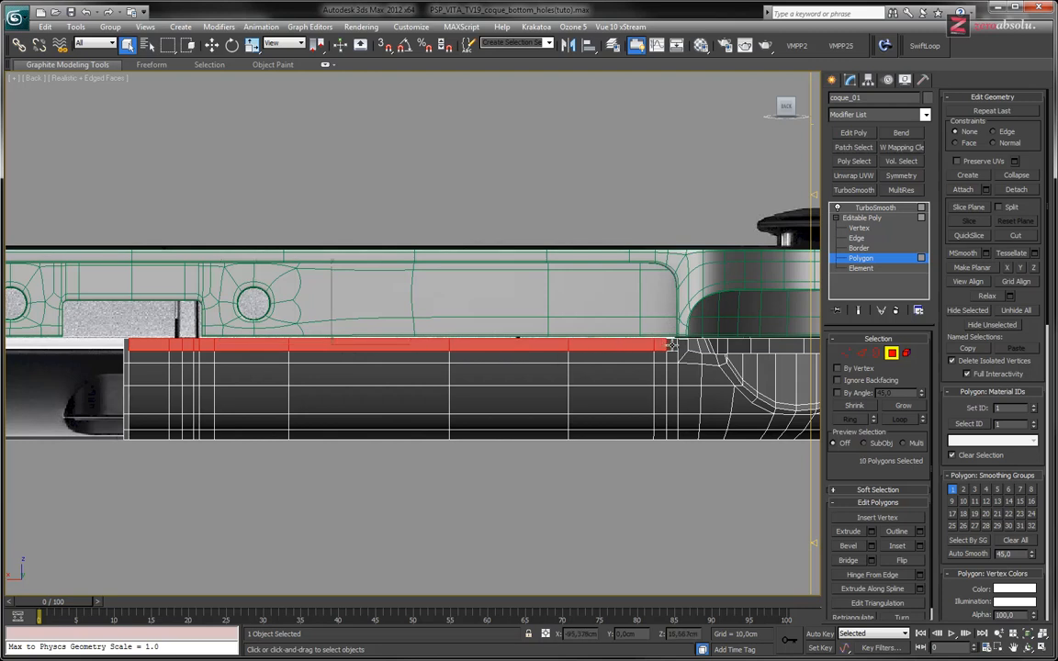
pyautogui.keyDown('ctrl'); pyautogui.click(672, 345); pyautogui.keyUp('ctrl')
pyautogui.moveTo(630, 365); pyautogui.dragTo(516, 380, button='middle')
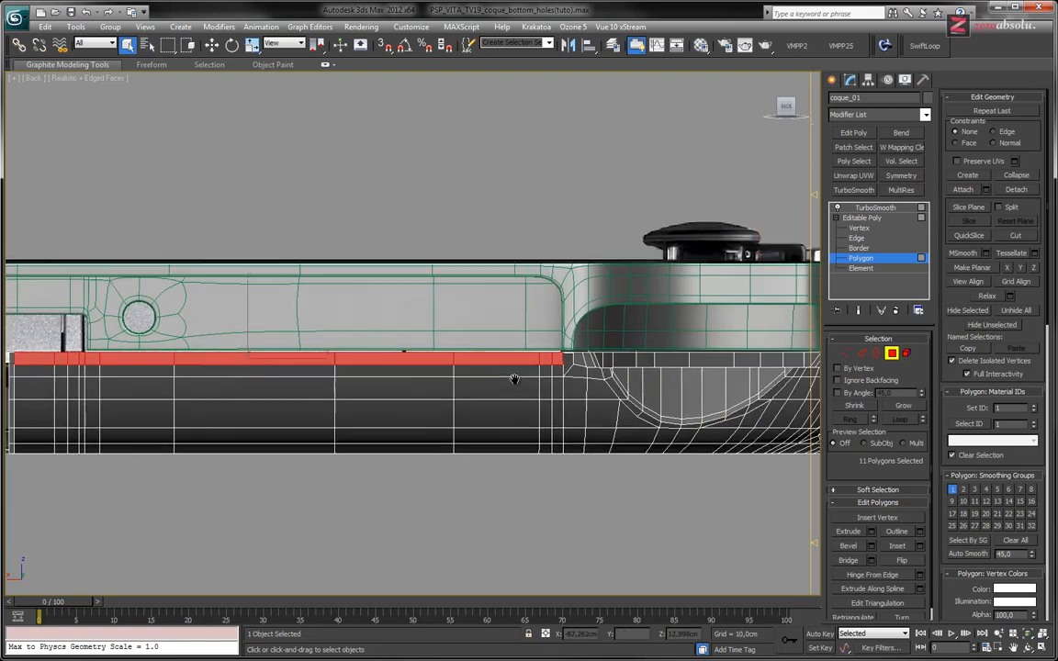
# Step: Compare the polygon selection with the reference photo in wireframe and deselect the last polygon at the rounded corner
pyautogui.scroll(5, 564, 359)
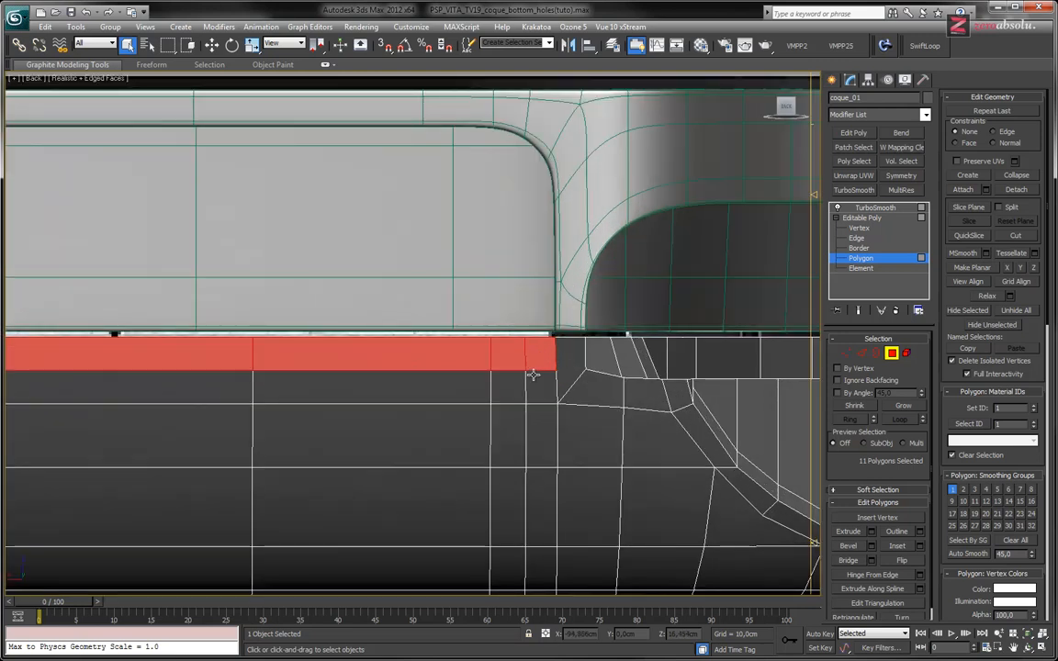
pyautogui.press('F3')
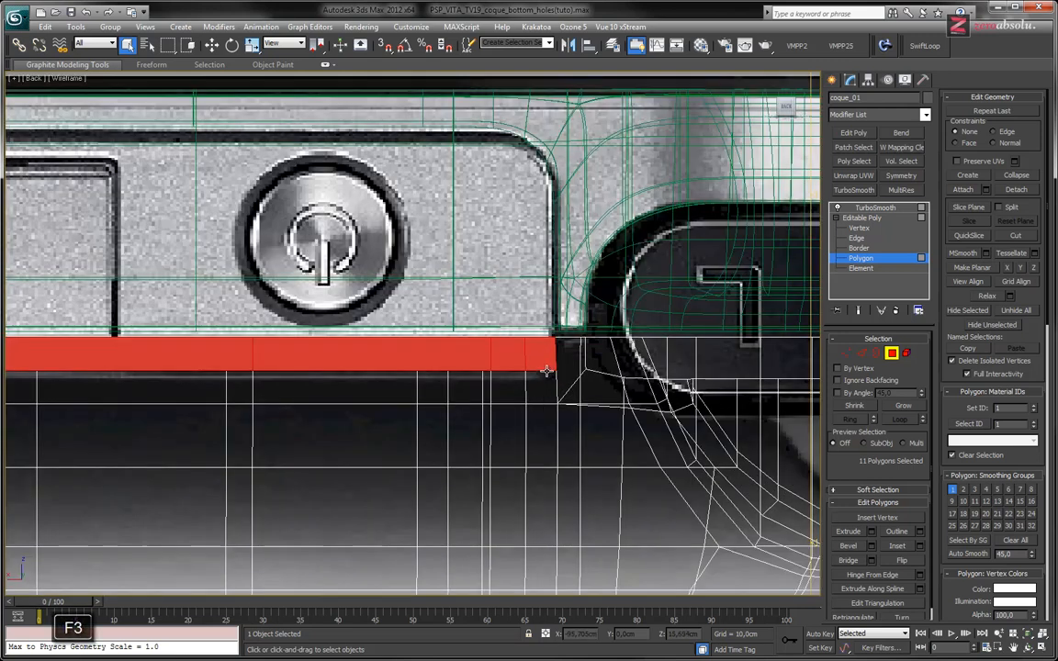
pyautogui.press('F2')
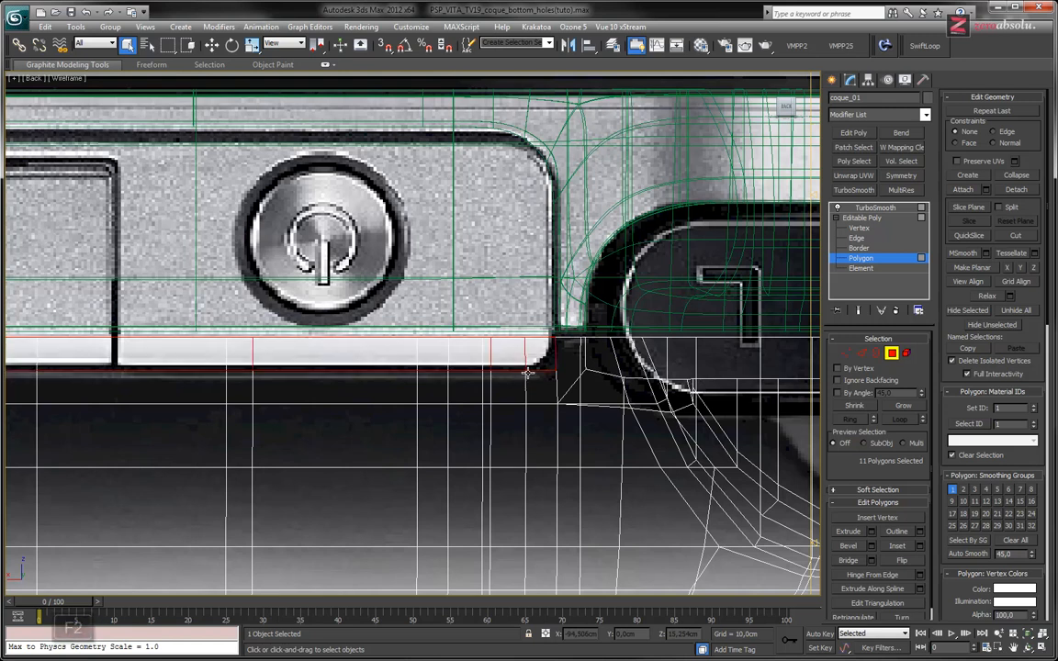
pyautogui.press('F2')
pyautogui.press('F2')
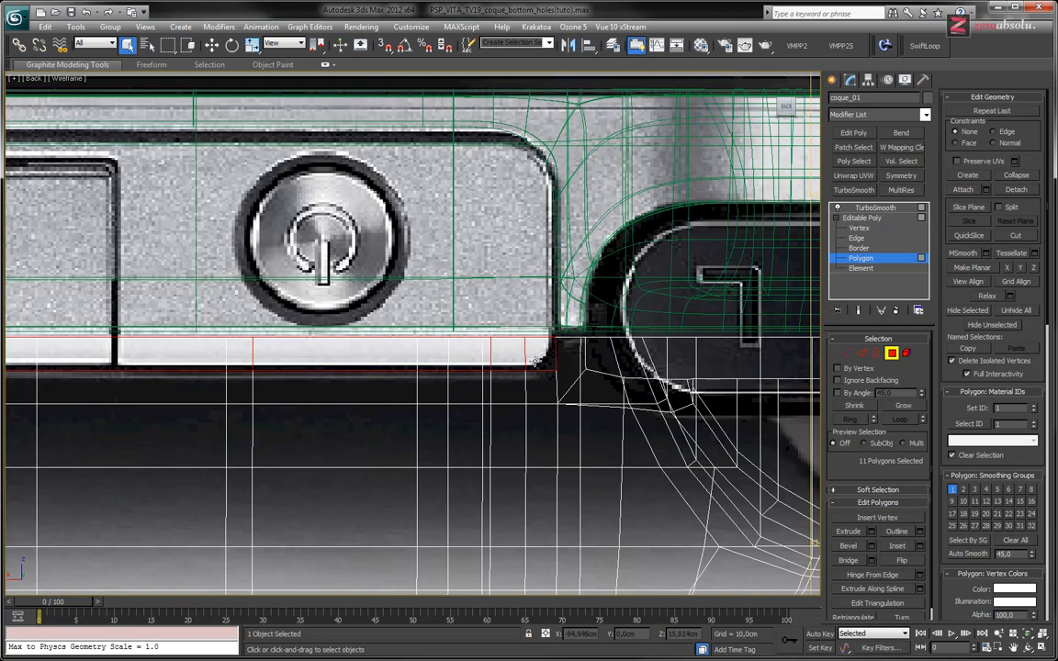
pyautogui.keyDown('alt'); pyautogui.click(542, 354); pyautogui.keyUp('alt')
pyautogui.press('F2')
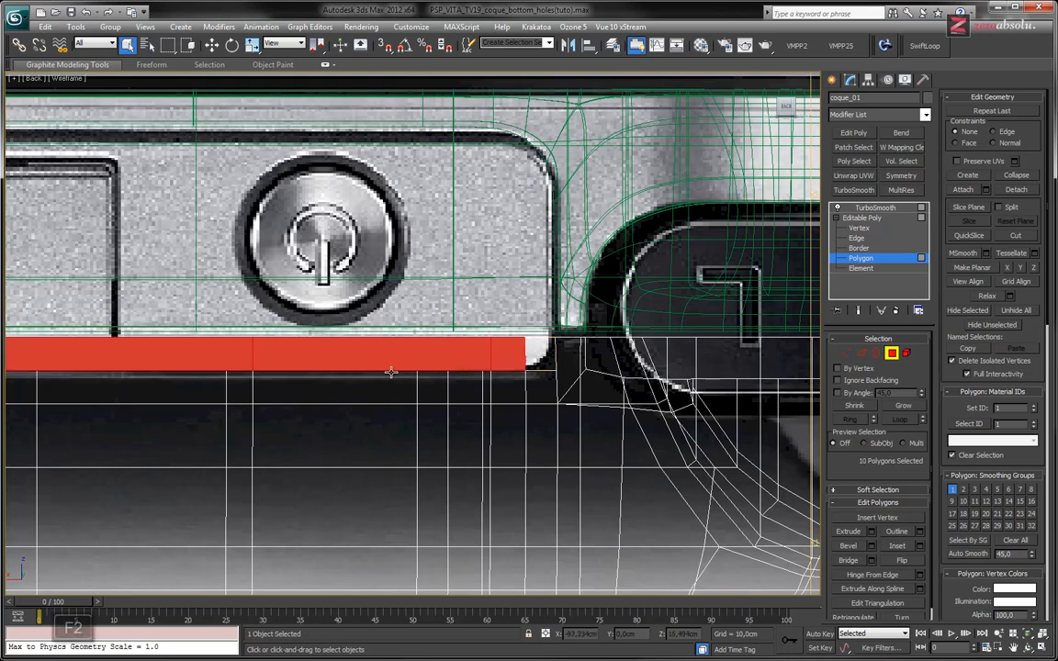
# Step: Delete the selected row of polygons along the strip and inspect the resulting opening at the trigger cut-out corner
pyautogui.scroll(-6, 464, 361)
pyautogui.moveTo(502, 381); pyautogui.dragTo(562, 366, button='middle')
pyautogui.press('Delete')
pyautogui.press('F3')
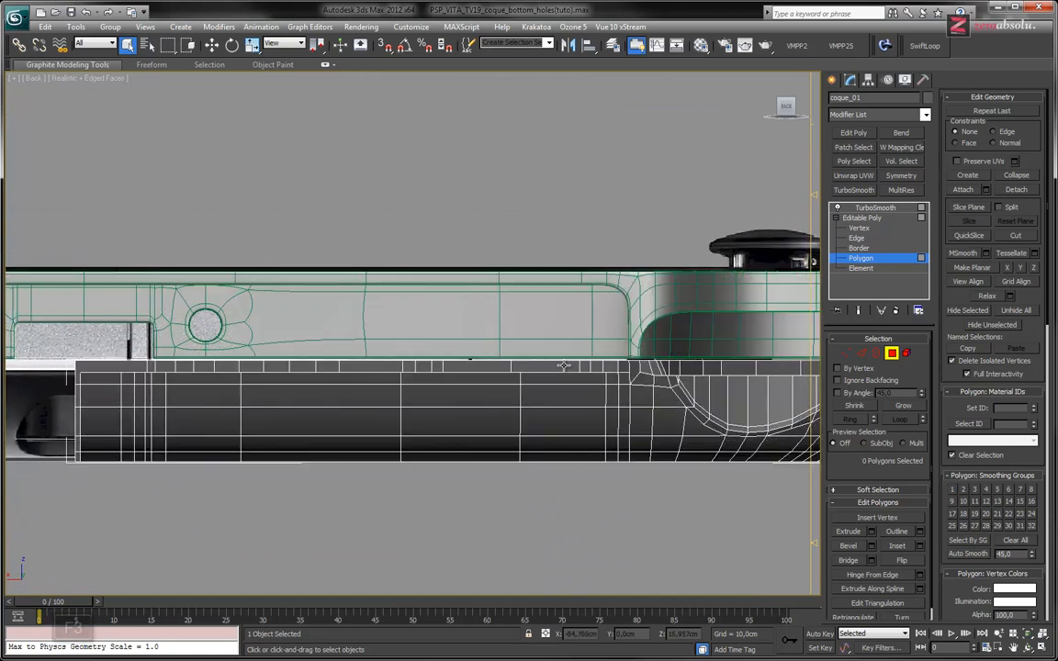
pyautogui.moveTo(618, 386); pyautogui.dragTo(548, 406, button='middle')
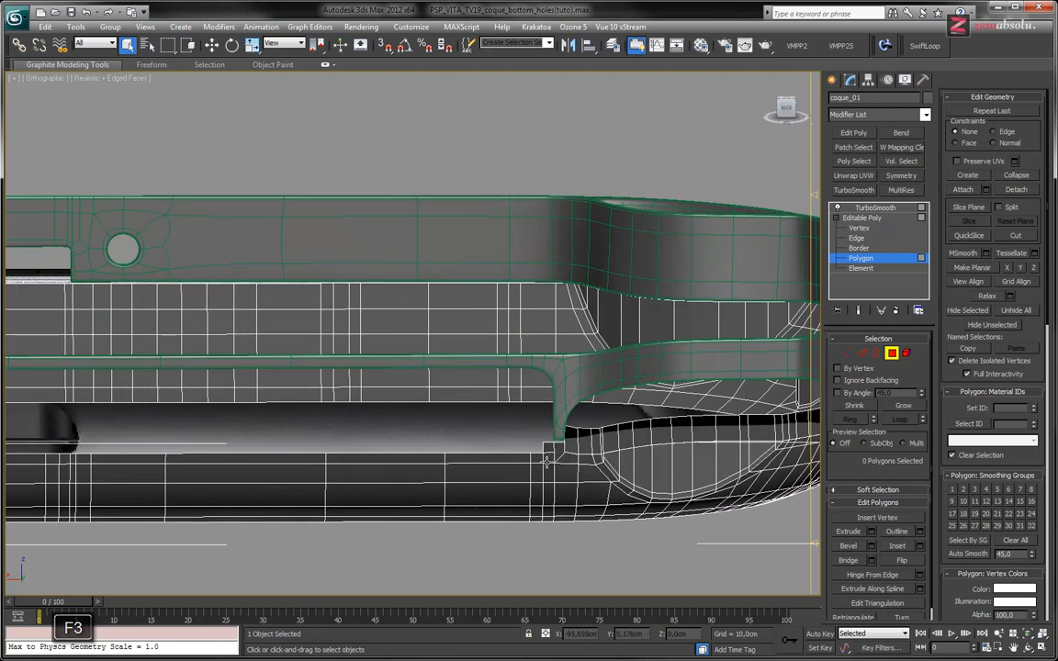
pyautogui.moveTo(547, 462); pyautogui.dragTo(562, 450, button='middle')
pyautogui.scroll(5, 562, 450)
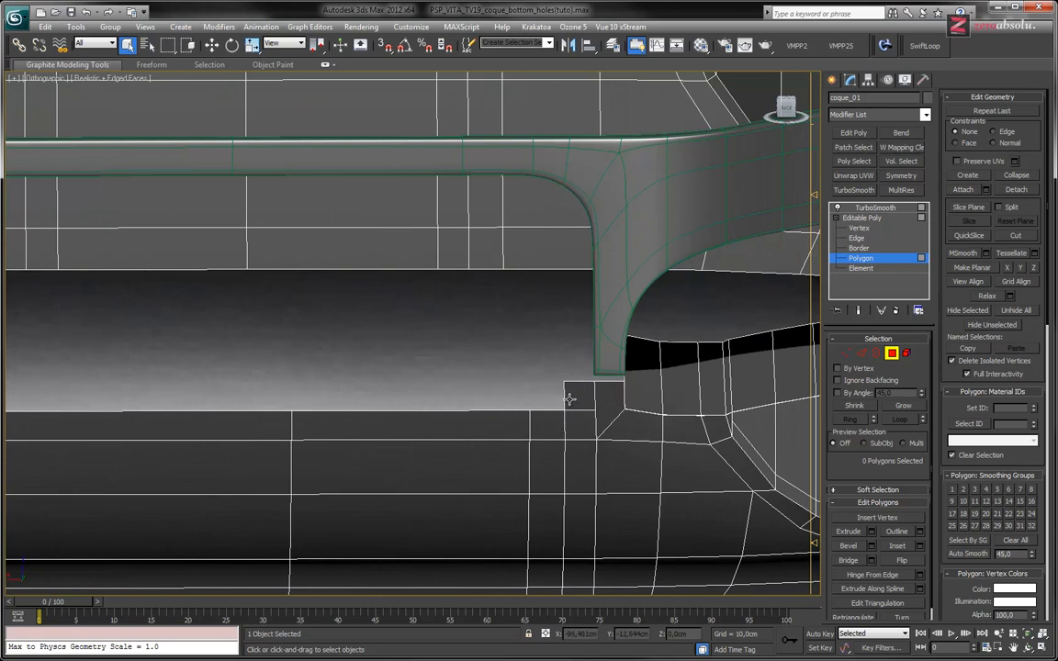
pyautogui.scroll(-1, 81, 90)
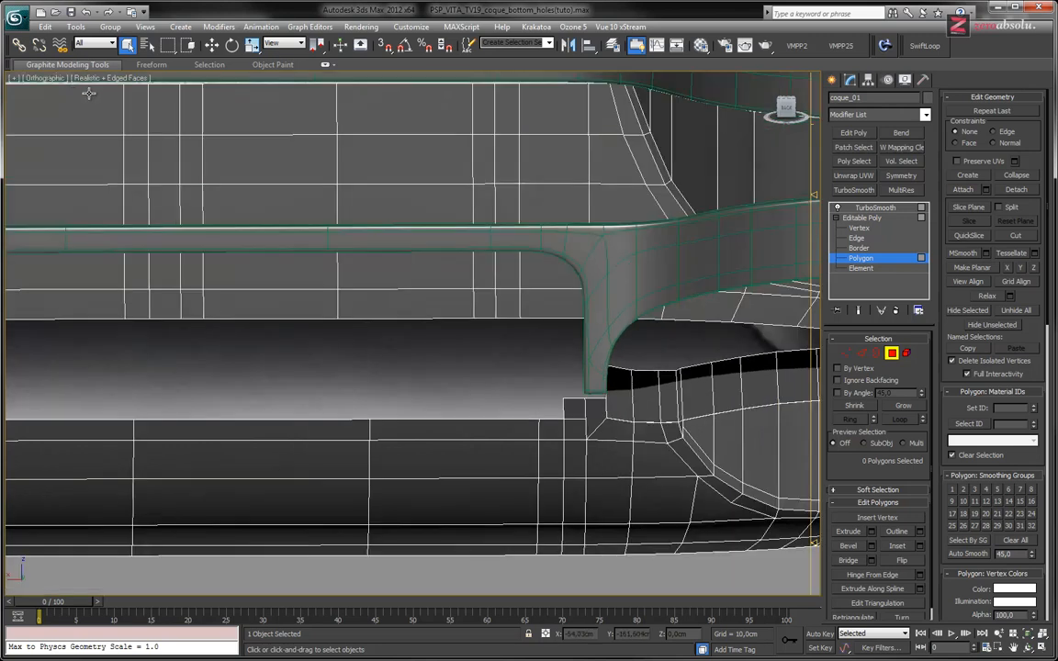
pyautogui.scroll(-1, 397, 182)
pyautogui.scroll(-2, 425, 284)
# Step: In the Back view, move the opening's upper corner vertex horizontally towards the trigger cut-out and check the smoothed corner shape
pyautogui.press('k')
pyautogui.moveTo(536, 328); pyautogui.dragTo(532, 273, button='middle')
pyautogui.scroll(5, 539, 301)
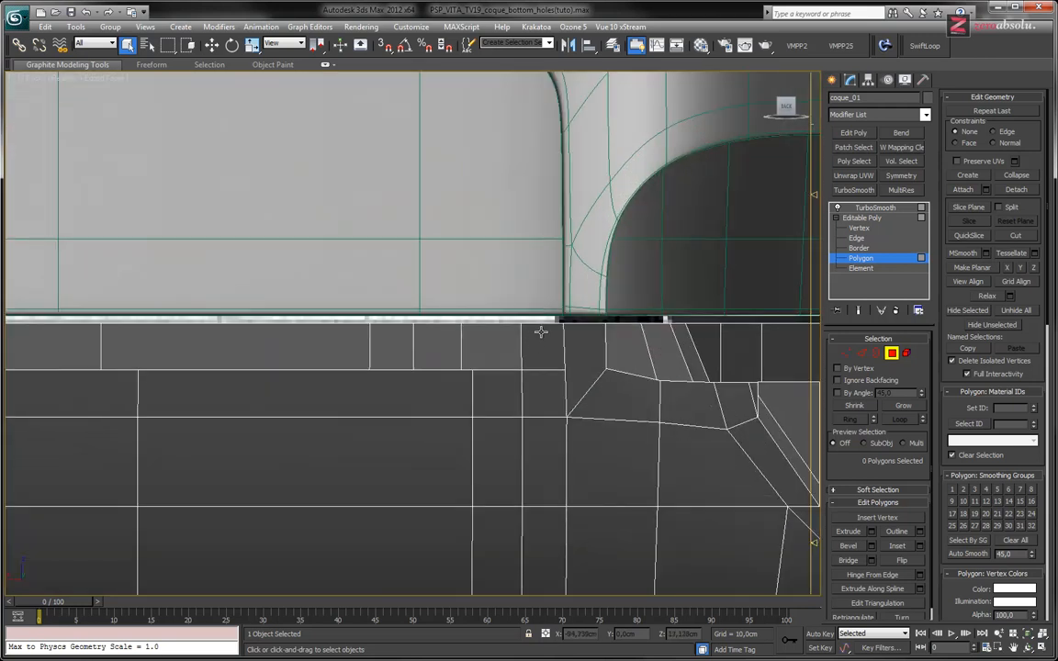
pyautogui.press('1')
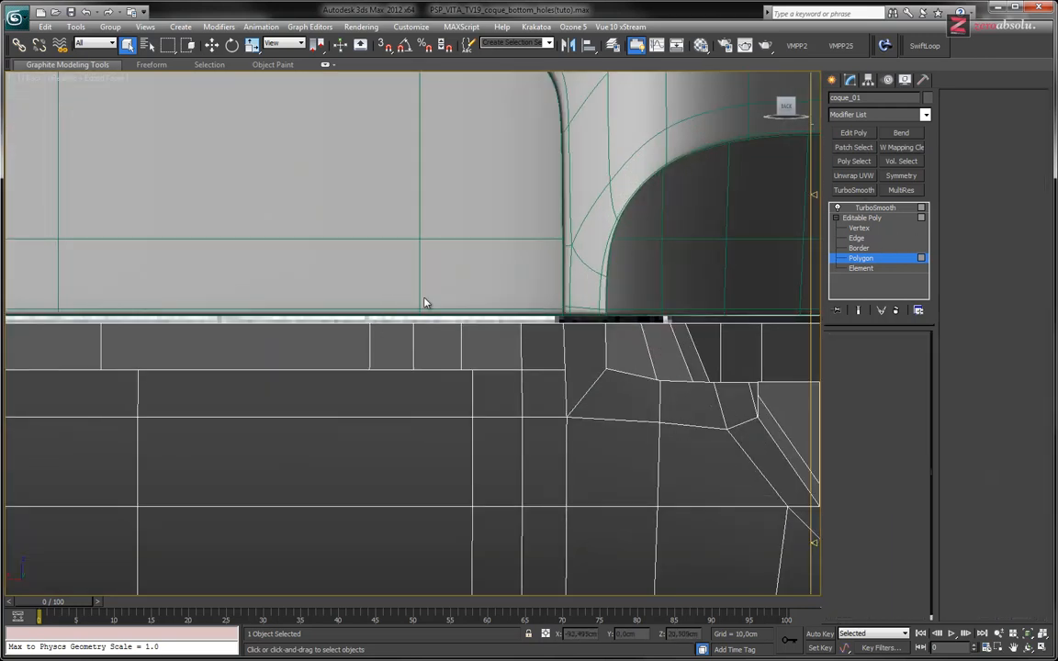
pyautogui.click(521, 322)
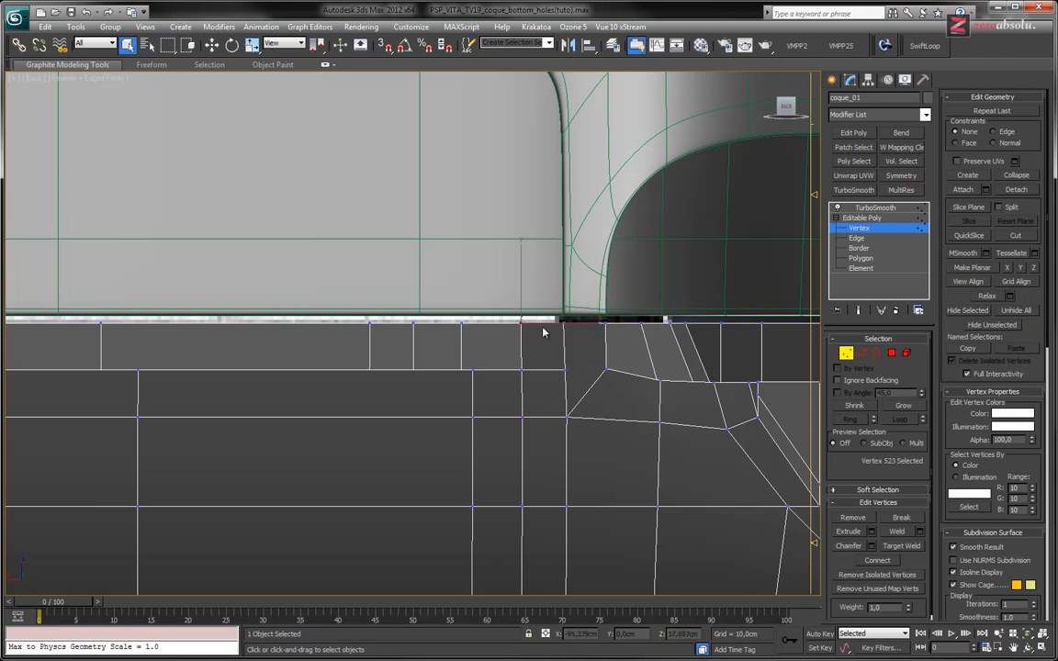
pyautogui.press('w')
pyautogui.moveTo(551, 323); pyautogui.dragTo(596, 325)
pyautogui.moveTo(564, 353); pyautogui.dragTo(576, 359, button='middle')
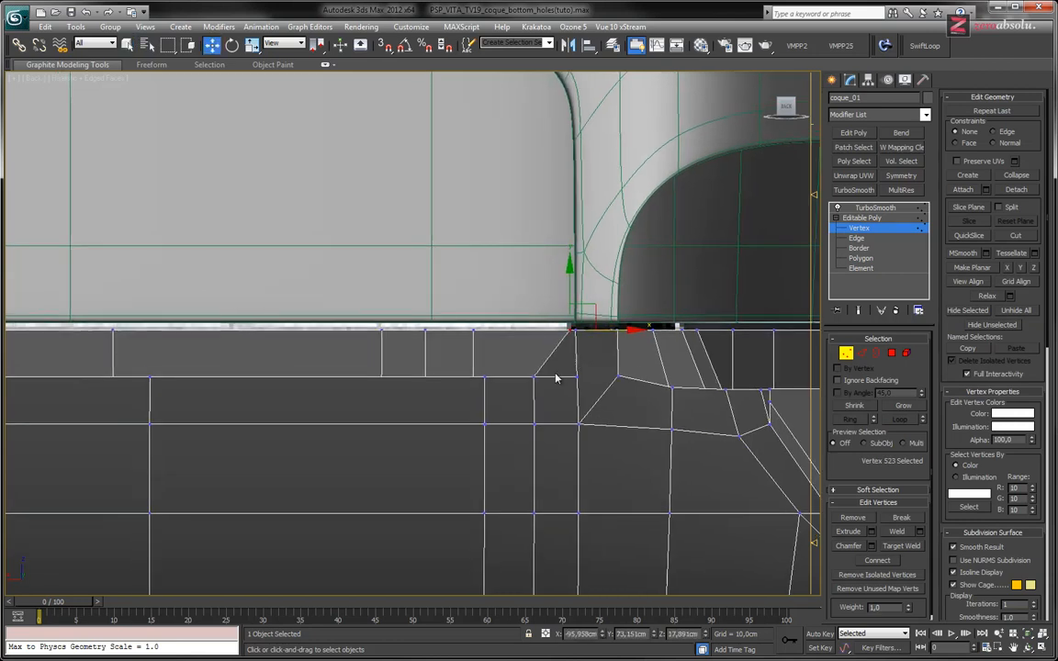
pyautogui.click(858, 310)
pyautogui.click(858, 311)
pyautogui.click(859, 311)
pyautogui.moveTo(563, 389); pyautogui.dragTo(549, 268, button='middle')
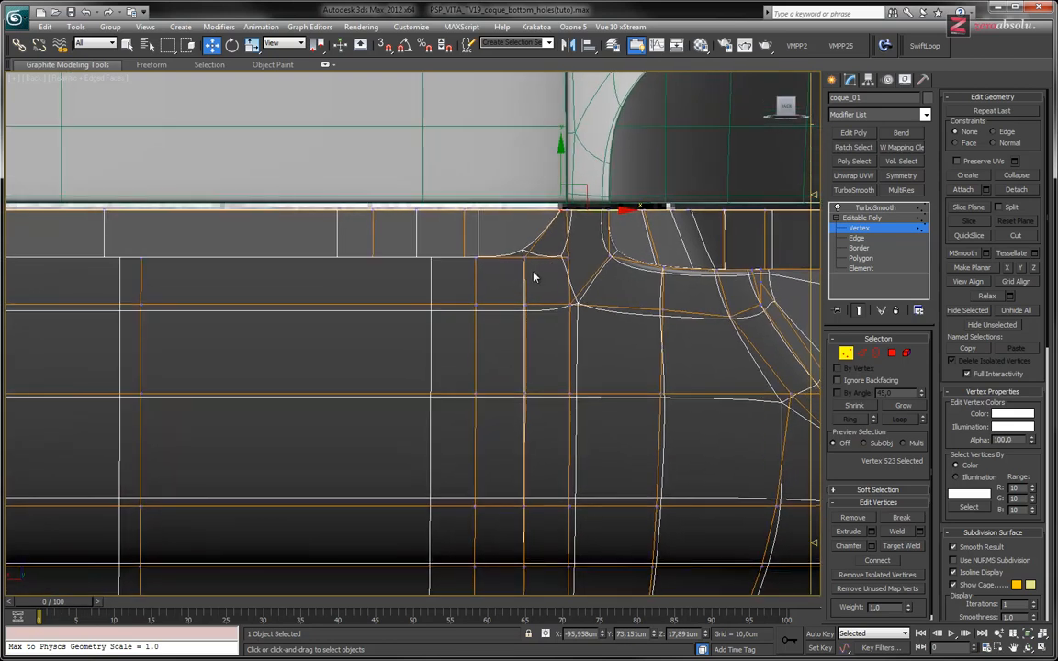
pyautogui.scroll(2, 542, 280)
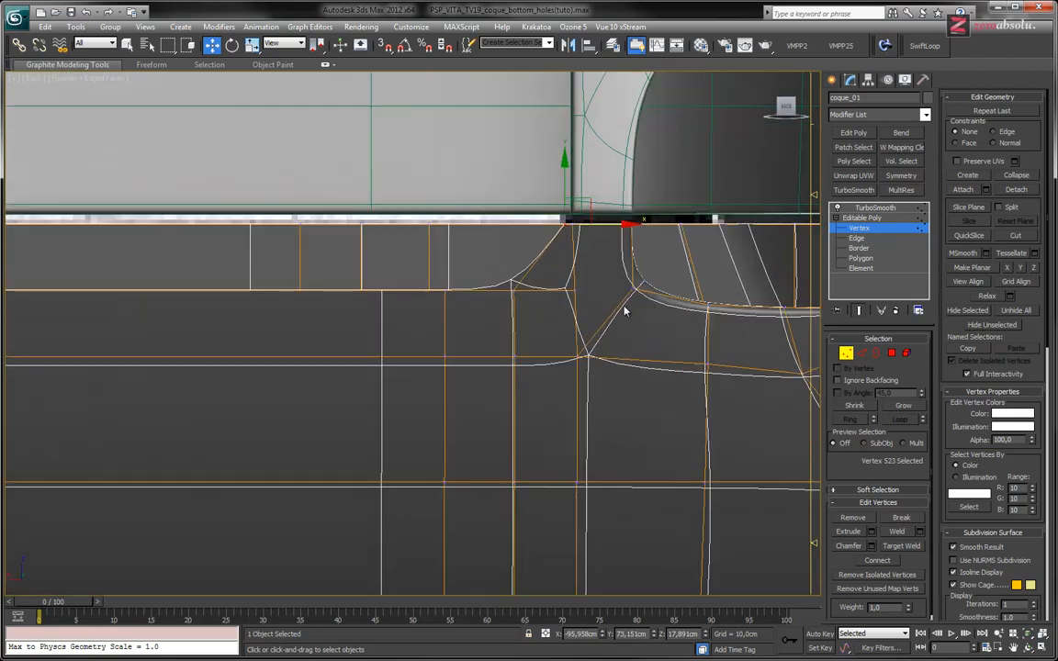
pyautogui.moveTo(548, 293); pyautogui.dragTo(524, 305, button='middle')
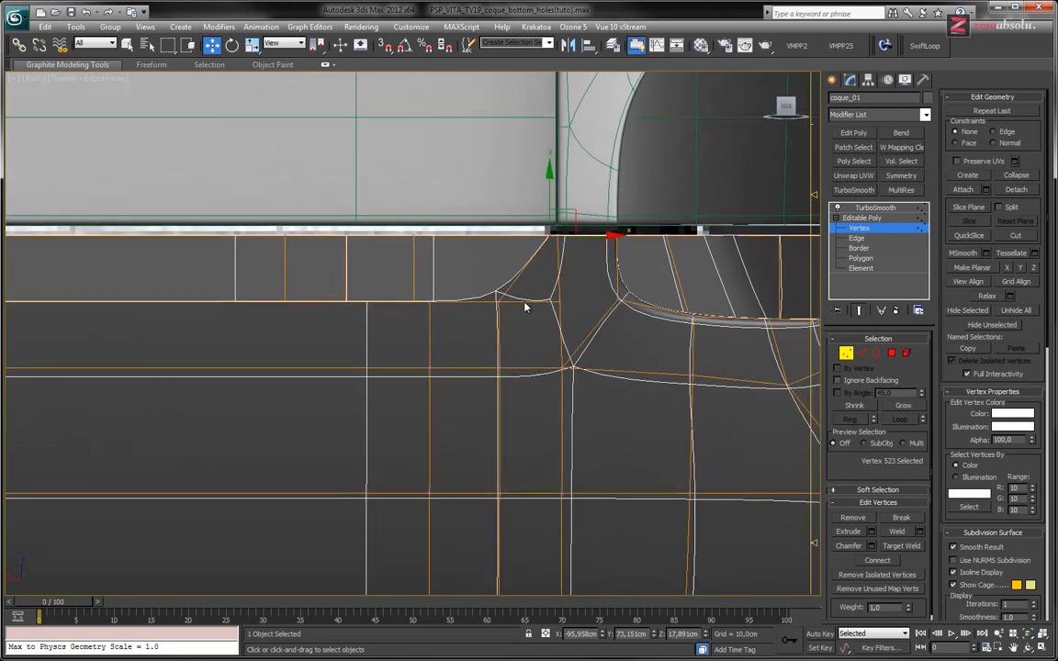
# Step: Shift the five vertical edges below the opening's lower corner vertex towards the trigger cut-out, following the rounded corner in the reference photo
pyautogui.press('2')
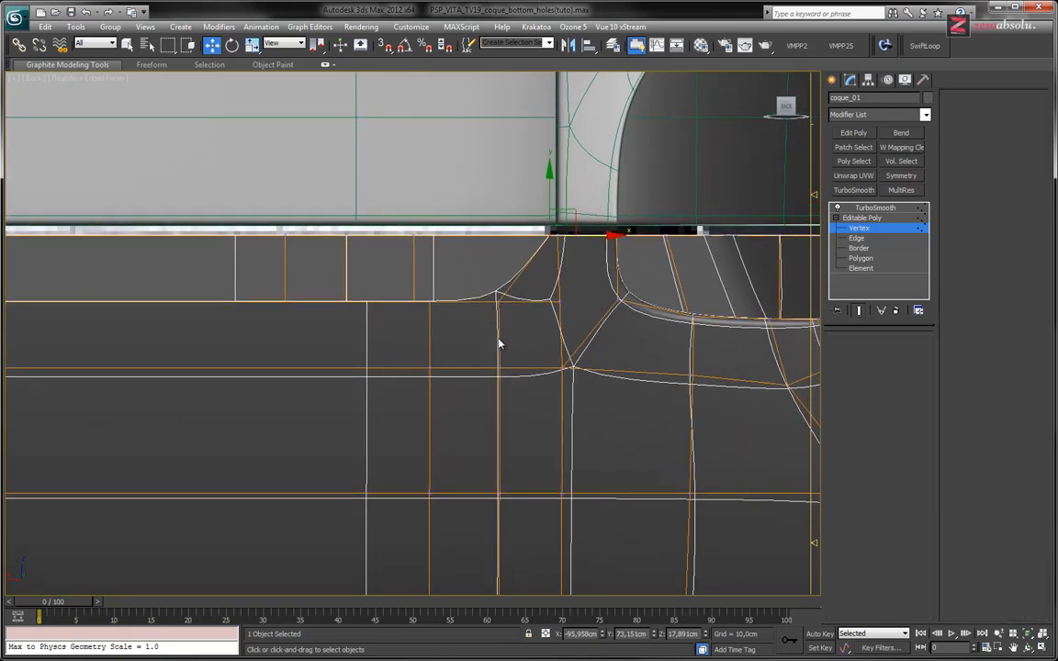
pyautogui.click(496, 335)
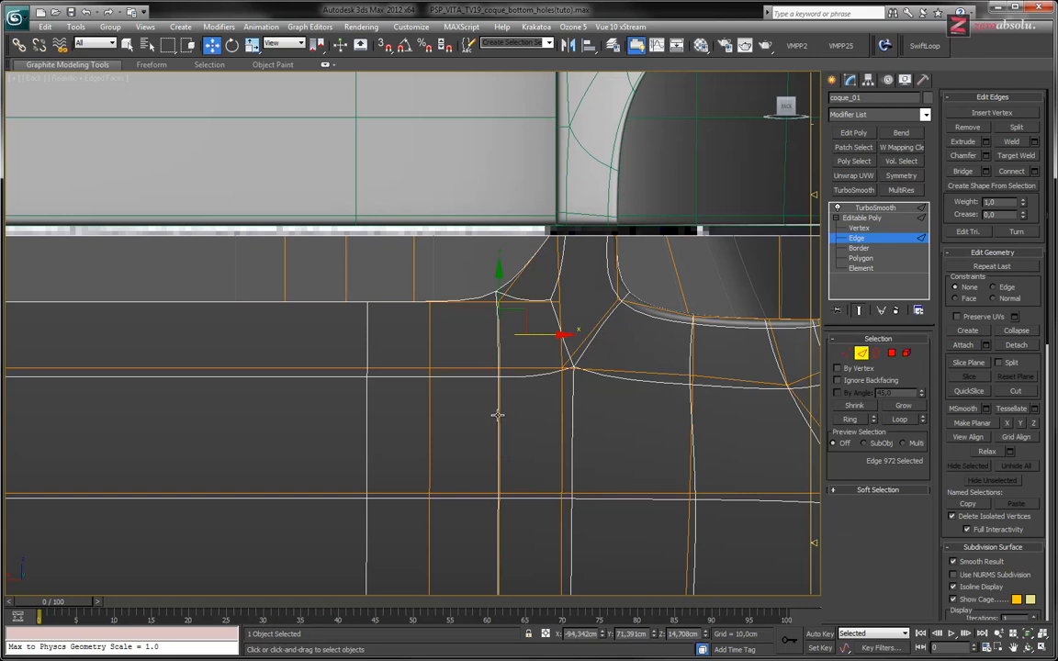
pyautogui.keyDown('ctrl'); pyautogui.click(500, 423); pyautogui.keyUp('ctrl')
pyautogui.moveTo(512, 549); pyautogui.dragTo(511, 312, button='middle')
pyautogui.keyDown('ctrl'); pyautogui.click(499, 317); pyautogui.keyUp('ctrl')
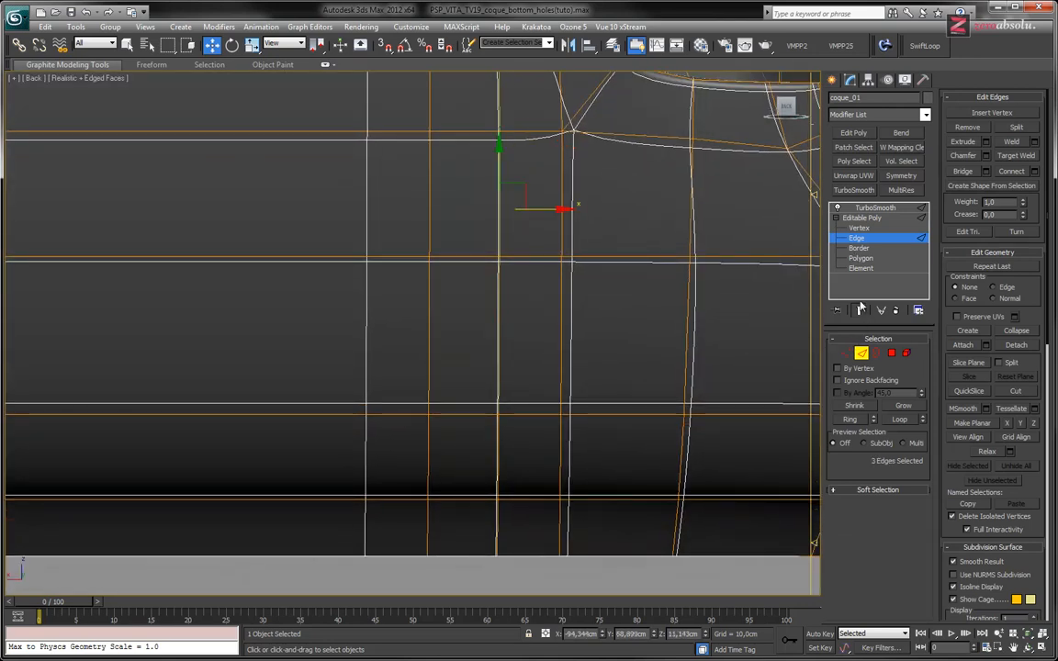
pyautogui.click(859, 312)
pyautogui.keyDown('ctrl'); pyautogui.click(498, 451); pyautogui.keyUp('ctrl')
pyautogui.keyDown('ctrl'); pyautogui.click(503, 519); pyautogui.keyUp('ctrl')
pyautogui.moveTo(573, 170); pyautogui.dragTo(542, 315, button='middle')
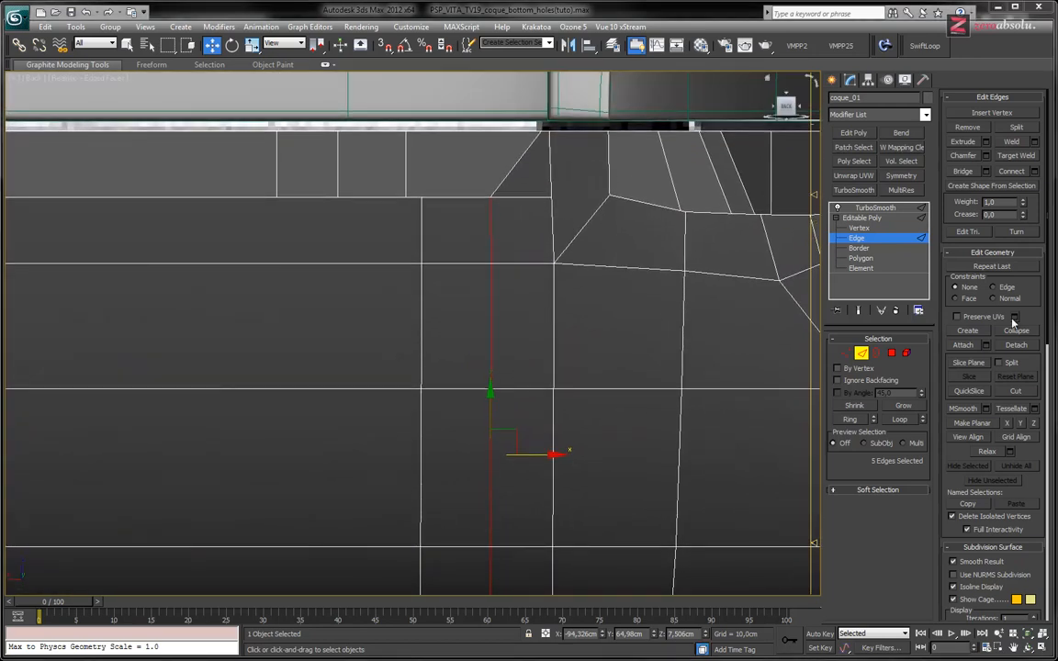
pyautogui.moveTo(527, 457); pyautogui.dragTo(560, 454)
pyautogui.press('F3')
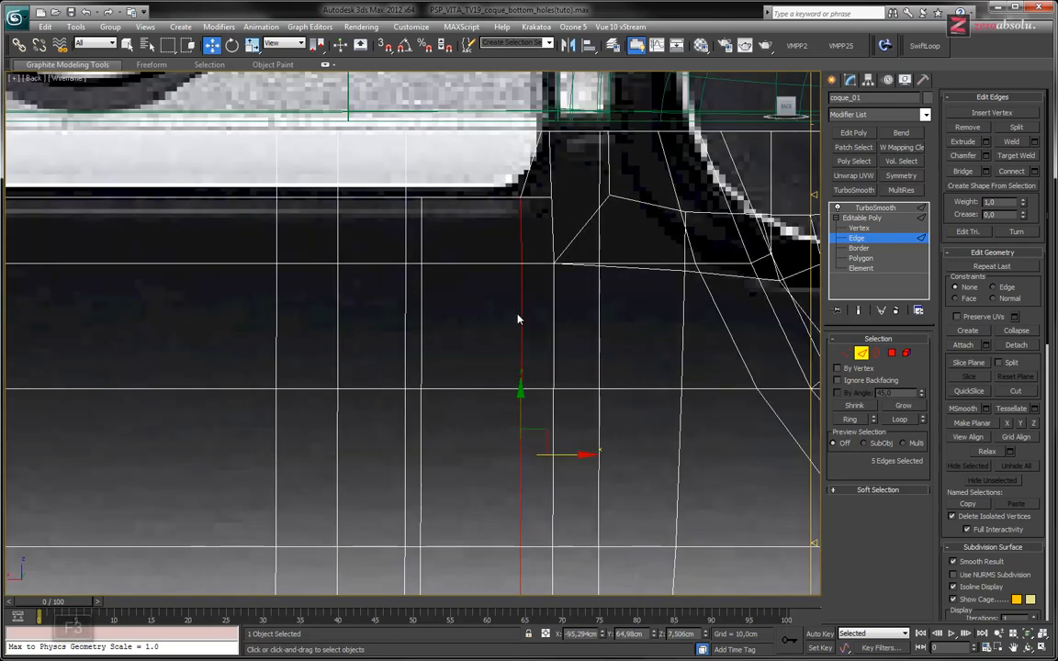
pyautogui.moveTo(565, 453); pyautogui.dragTo(563, 455)
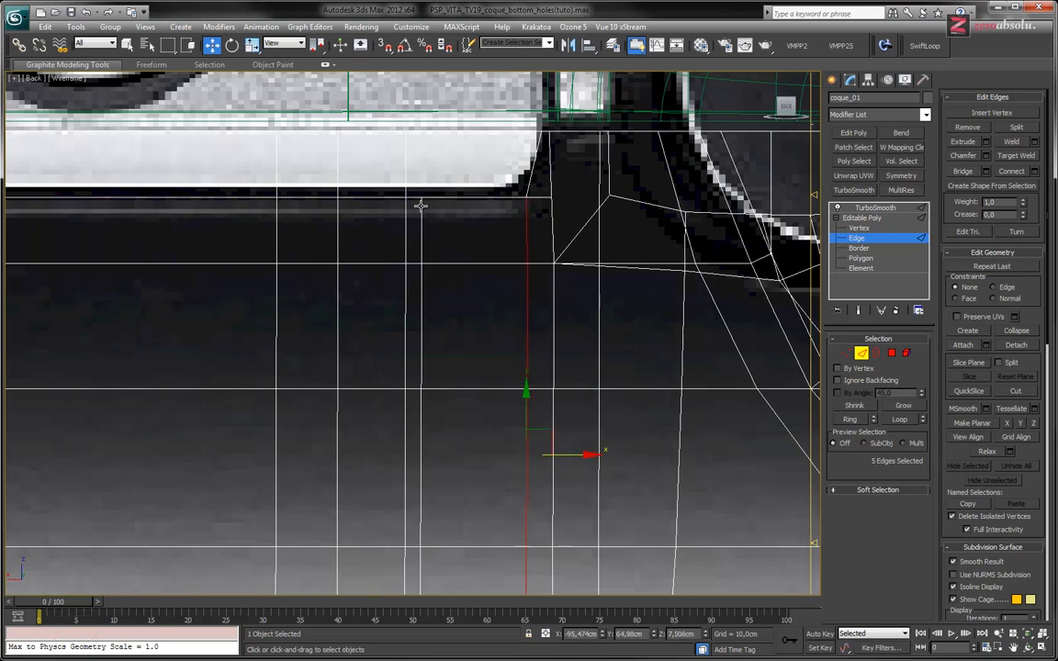
# Step: Move the neighbouring vertical edge loop closer to the opening's corner and compare the smoothed shape with the reference photo
pyautogui.doubleClick(420, 207)
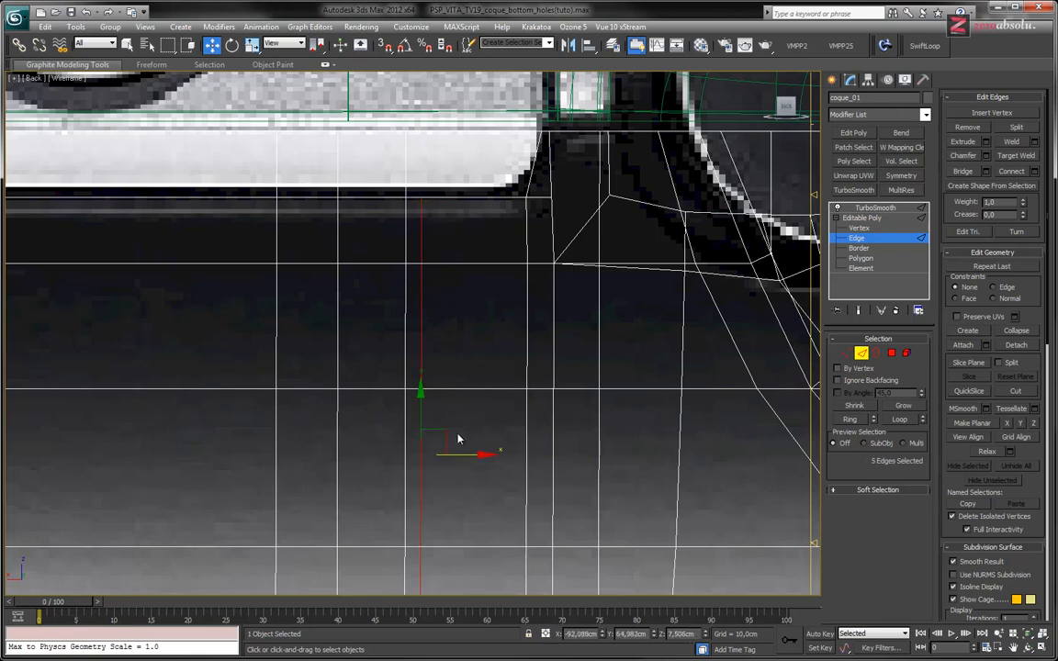
pyautogui.press('F3')
pyautogui.press('F3')
pyautogui.moveTo(466, 453); pyautogui.dragTo(538, 451)
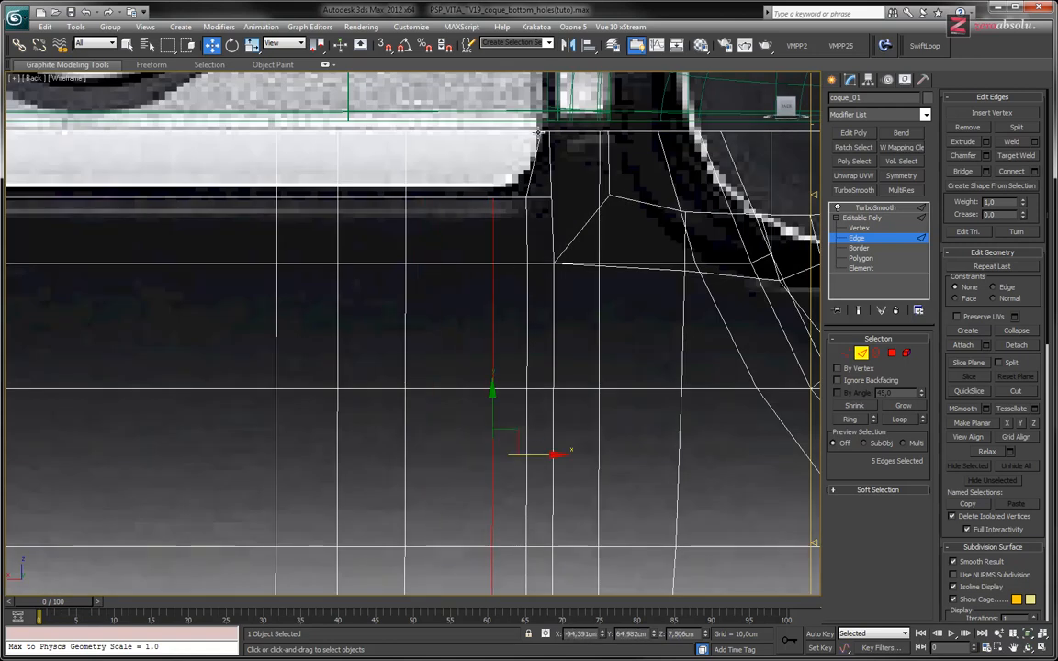
pyautogui.moveTo(498, 200); pyautogui.dragTo(519, 241, button='middle')
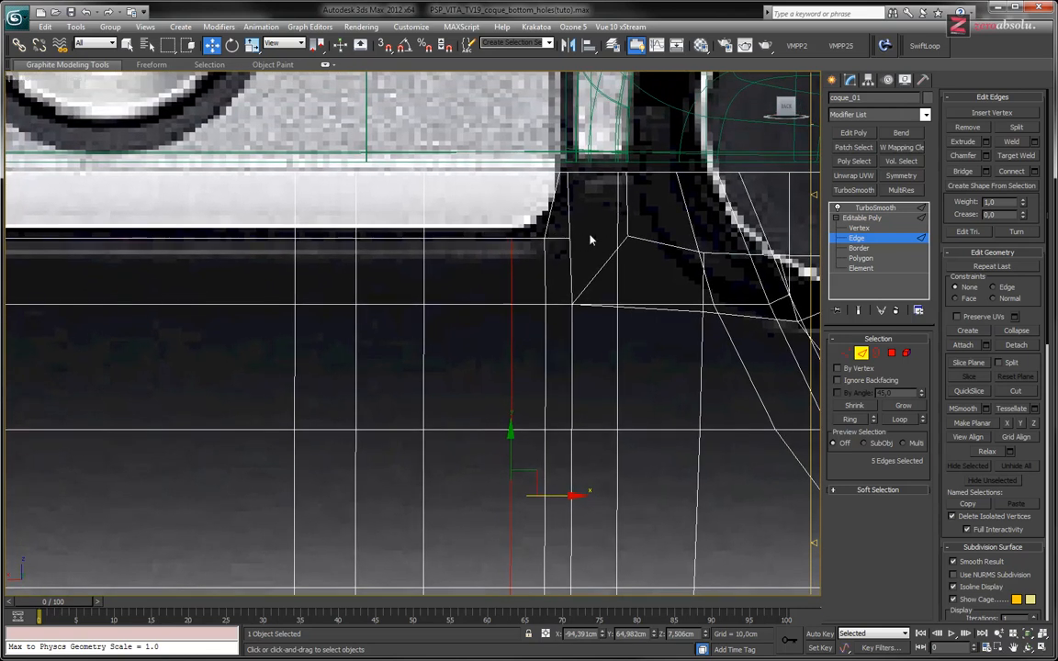
pyautogui.press('F3')
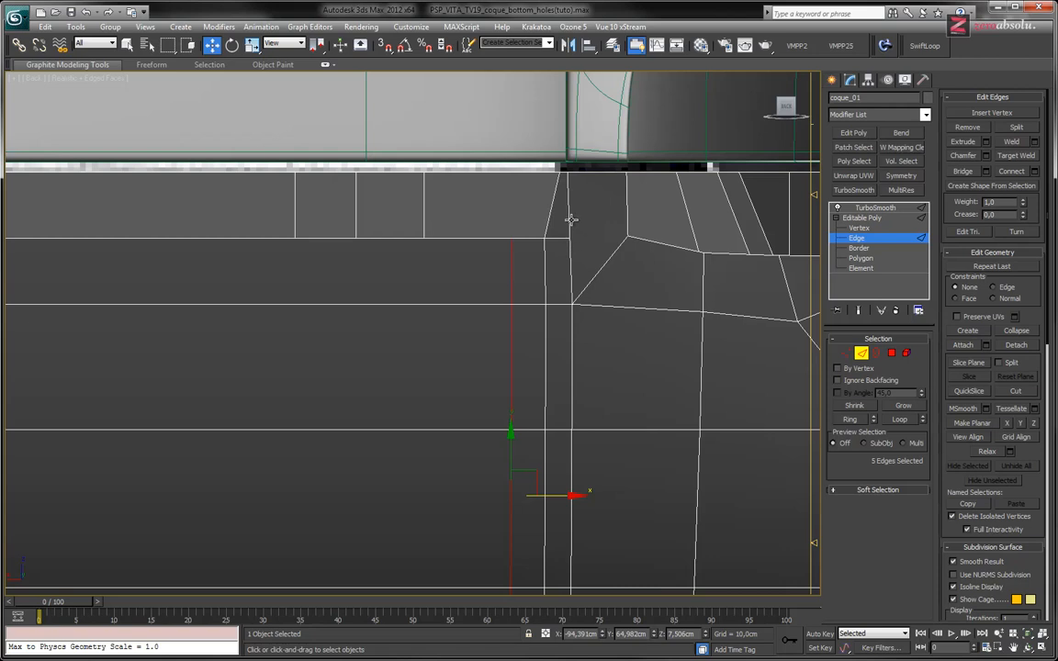
pyautogui.click(860, 312)
pyautogui.moveTo(599, 254)
pyautogui.mouseDown(button='middle')
pyautogui.moveTo(584, 242)
pyautogui.moveTo(565, 254)
pyautogui.mouseUp(button='middle')
pyautogui.press('F3')
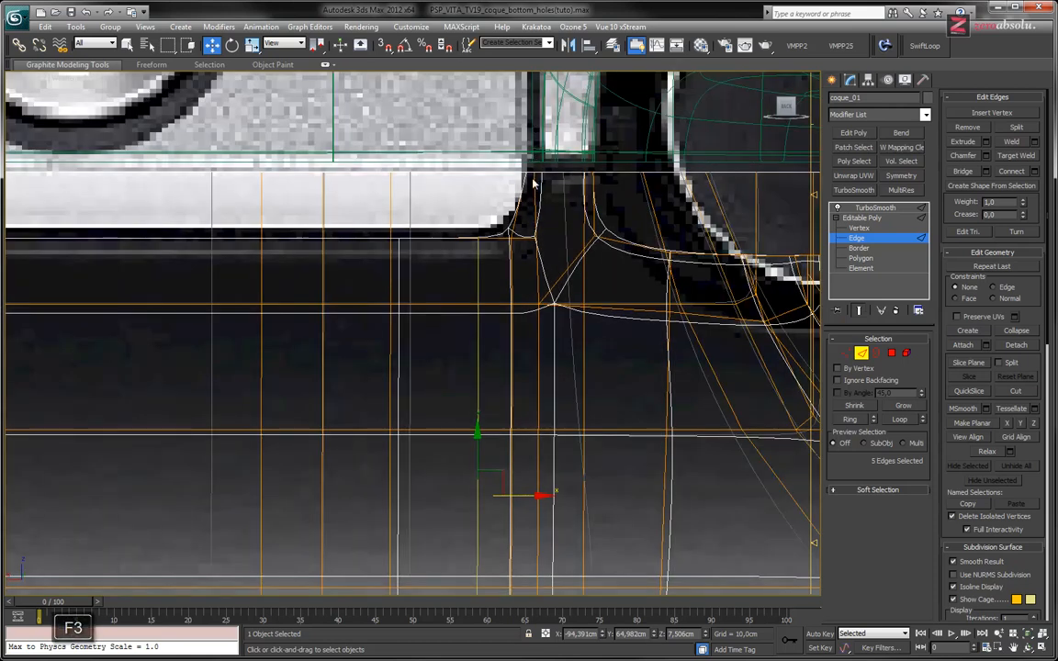
pyautogui.press('F3')
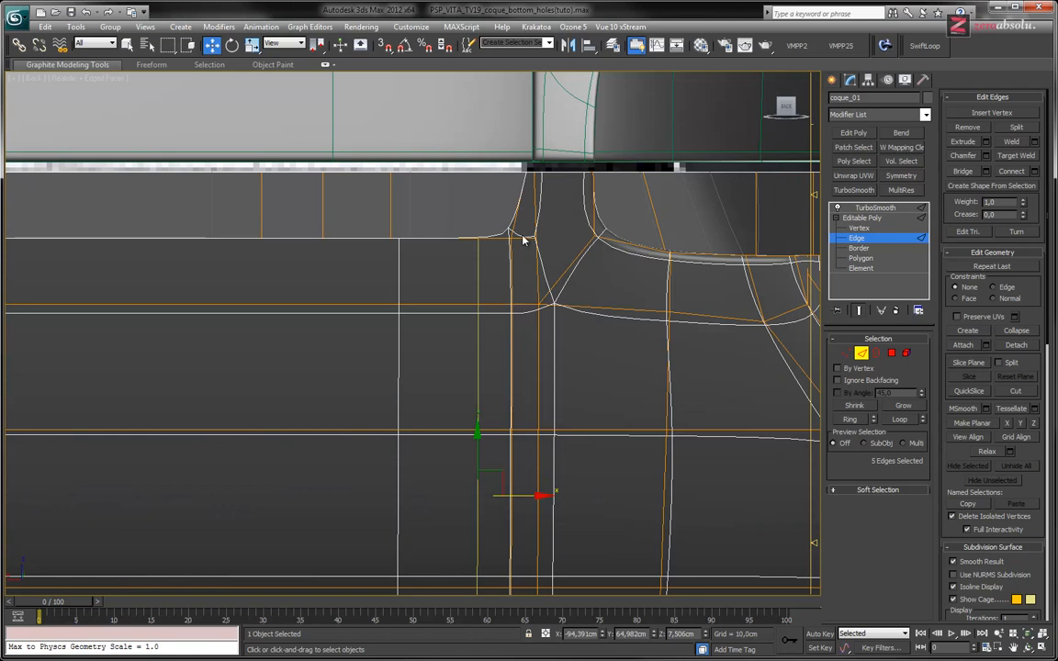
# Step: Undo the trial move that includes an extra edge and shift only the five-edge vertical loop at the corner further towards the trigger cut-out
pyautogui.click(511, 256)
pyautogui.doubleClick(512, 354)
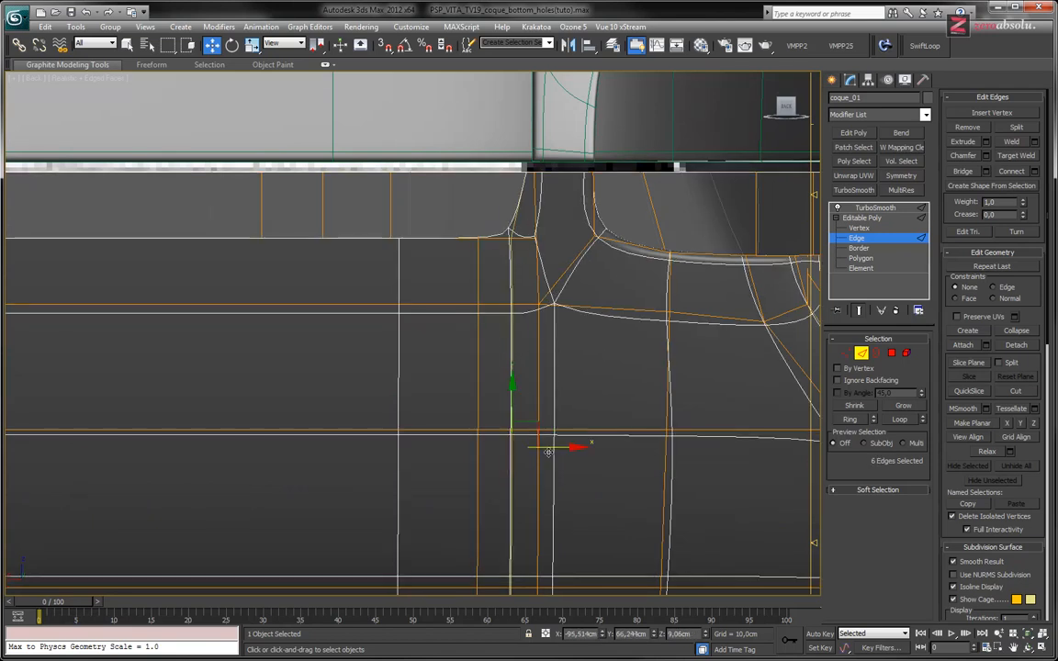
pyautogui.moveTo(555, 448); pyautogui.dragTo(558, 447)
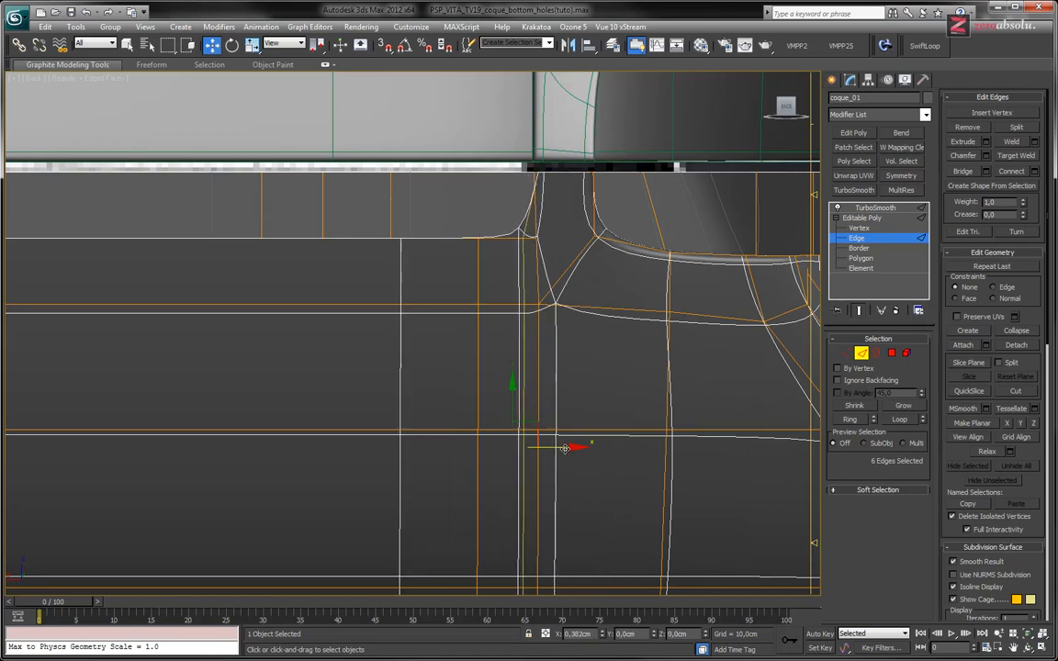
pyautogui.hotkey('ctrl', 'z')
pyautogui.hotkey('ctrl', 'z')
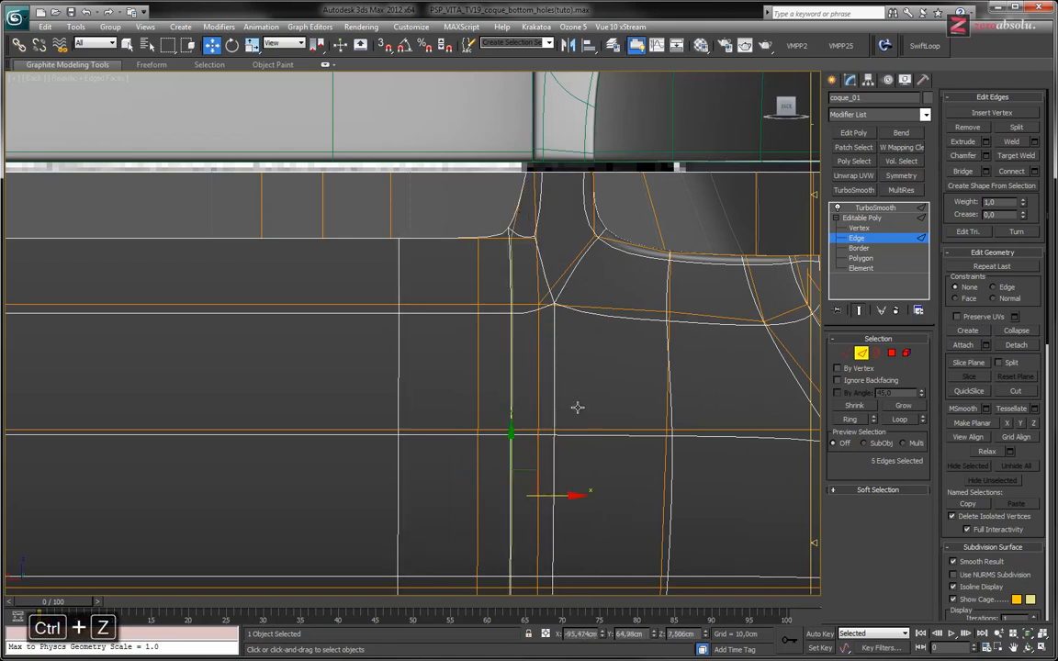
pyautogui.moveTo(558, 496); pyautogui.dragTo(572, 494)
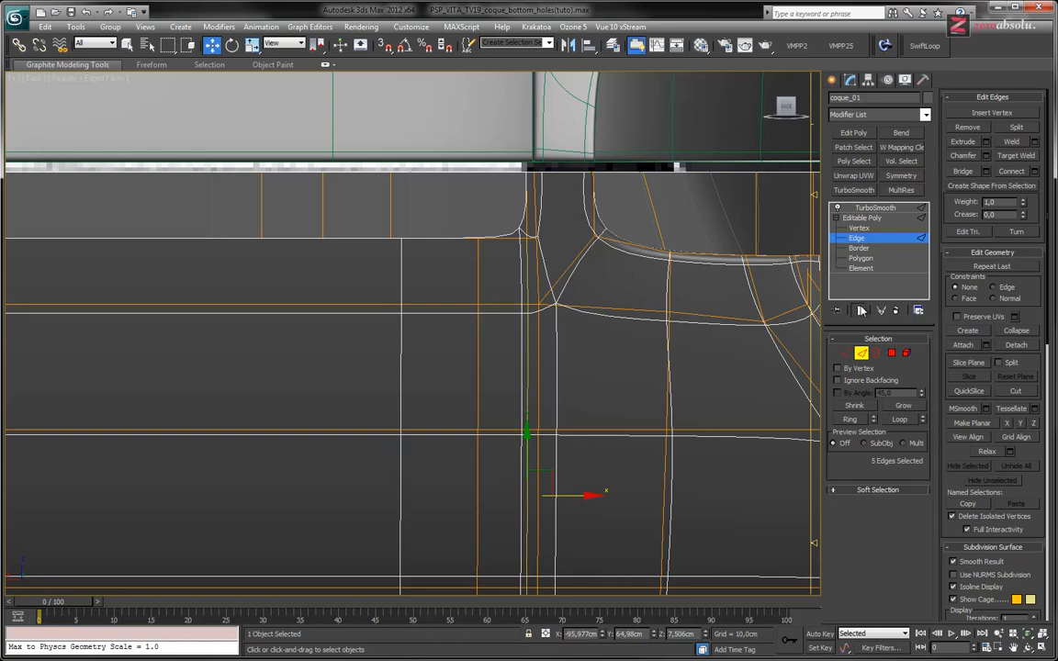
pyautogui.click(860, 311)
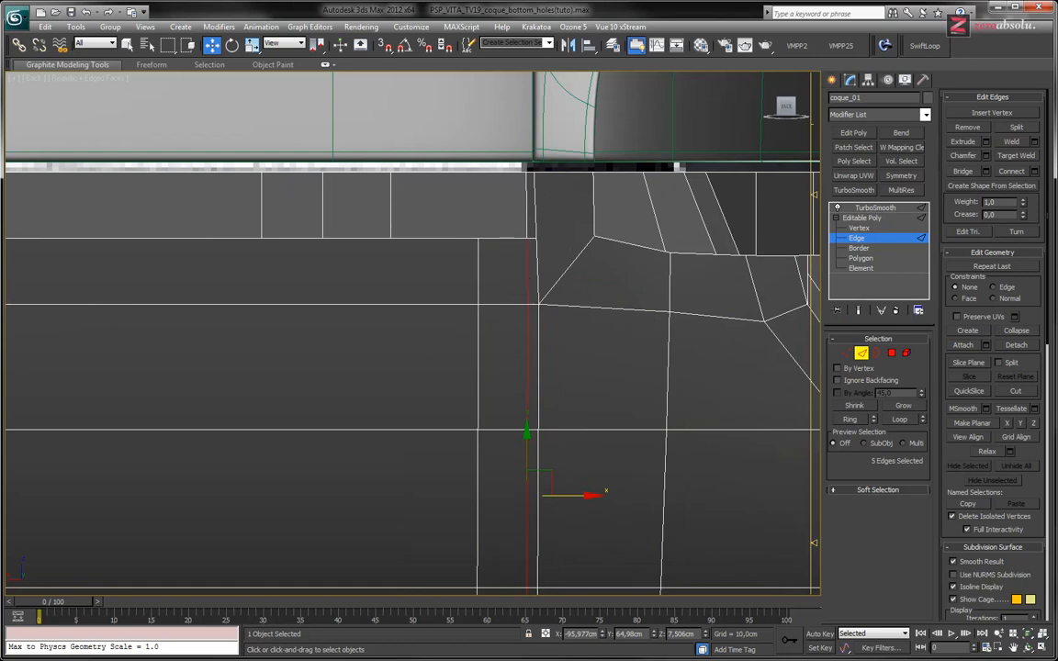
# Step: Cut a diagonal edge from the opening's lower corner vertex to the adjacent vertical edge beside the trigger cut-out, and clear the edge selection
pyautogui.moveTo(287, 138); pyautogui.dragTo(202, 180, button='middle')
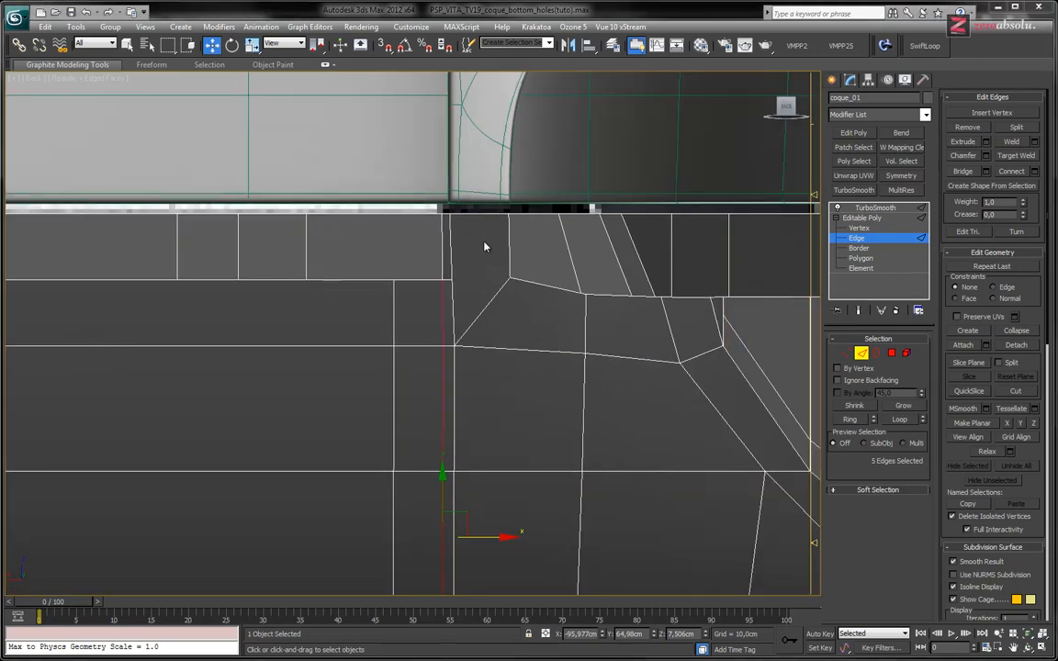
pyautogui.moveTo(468, 293); pyautogui.dragTo(508, 288, button='middle')
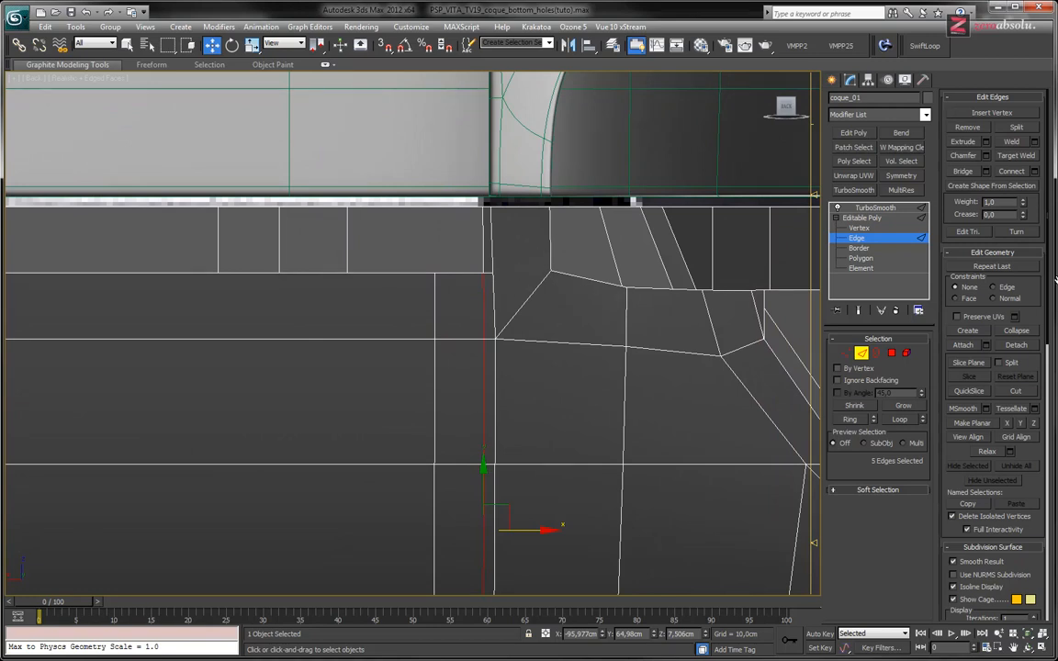
pyautogui.click(1018, 392)
pyautogui.click(493, 271)
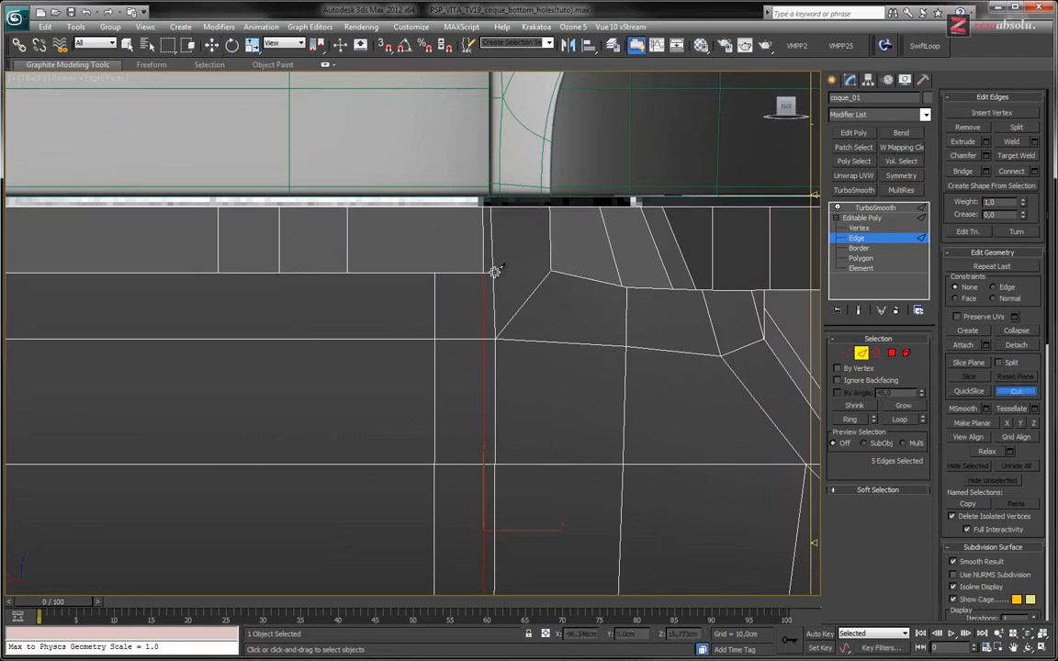
pyautogui.click(550, 240)
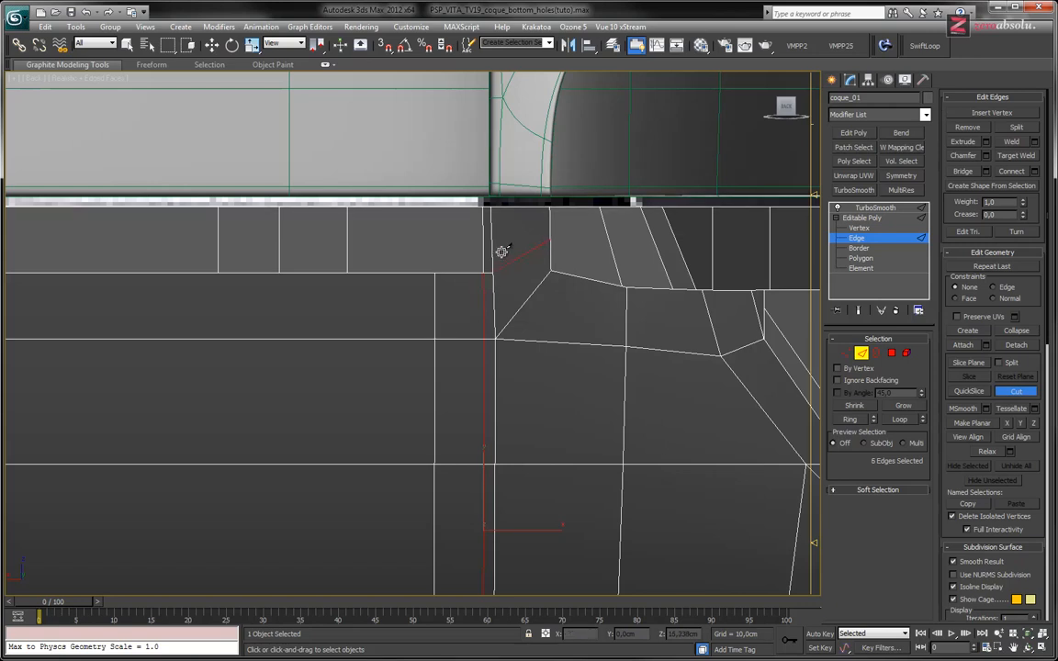
pyautogui.moveTo(505, 272); pyautogui.dragTo(609, 278, button='middle')
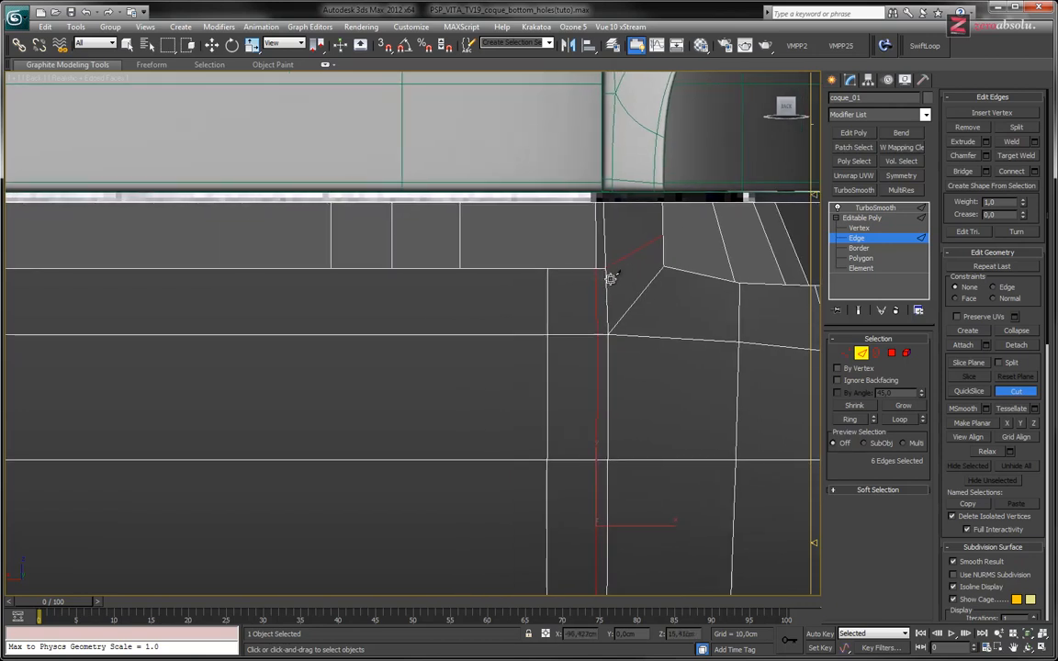
pyautogui.rightClick(564, 268)
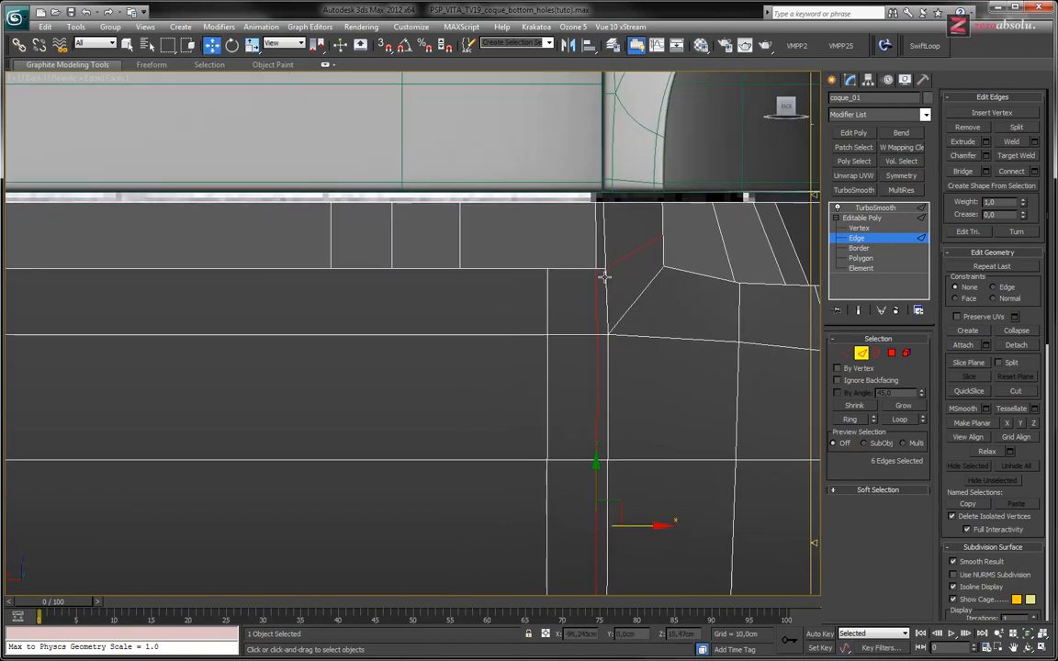
pyautogui.click(570, 307)
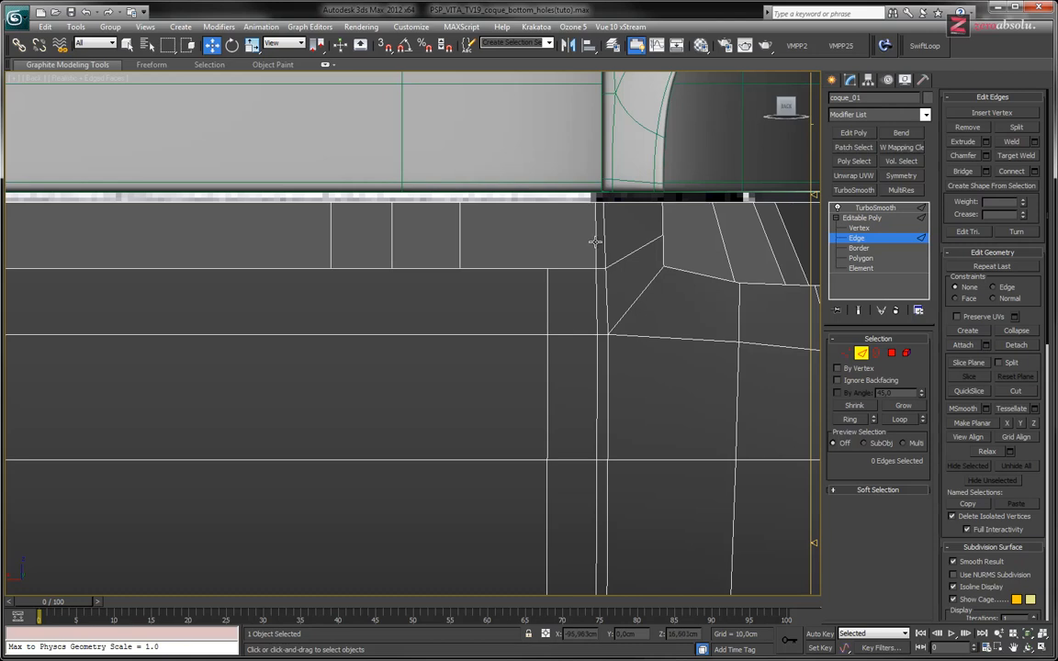
# Step: Select the two vertical edge loops beside the opening's corner and shift them about 0.63 cm away from the trigger cut-out
pyautogui.click(596, 304)
pyautogui.doubleClick(597, 368)
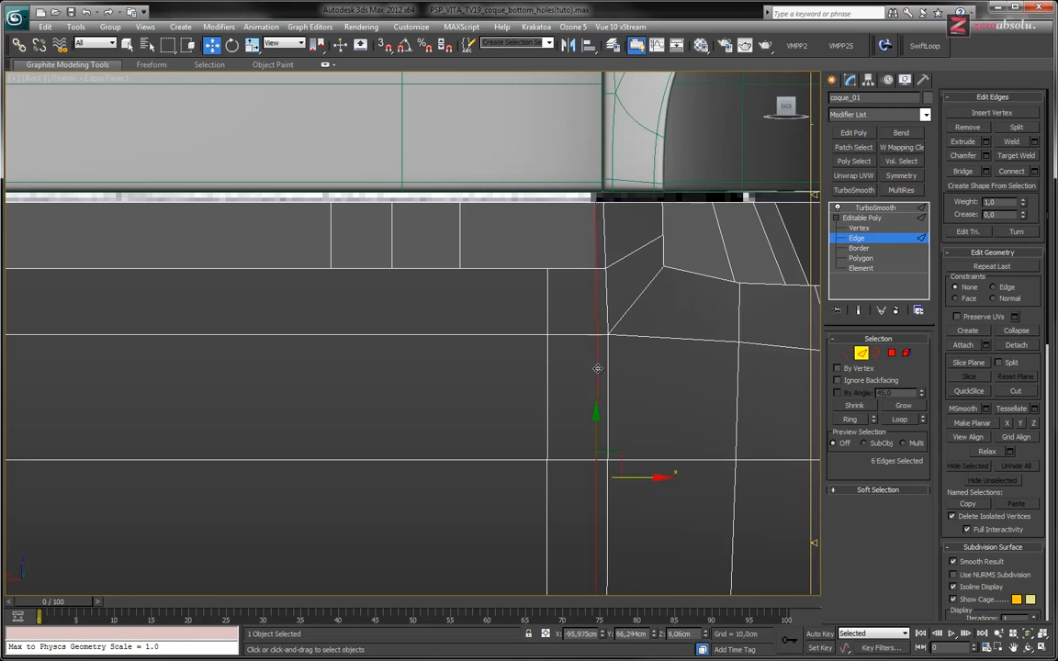
pyautogui.click(591, 315)
pyautogui.click(596, 254)
pyautogui.doubleClick(596, 298)
pyautogui.moveTo(596, 301); pyautogui.dragTo(548, 278, button='middle')
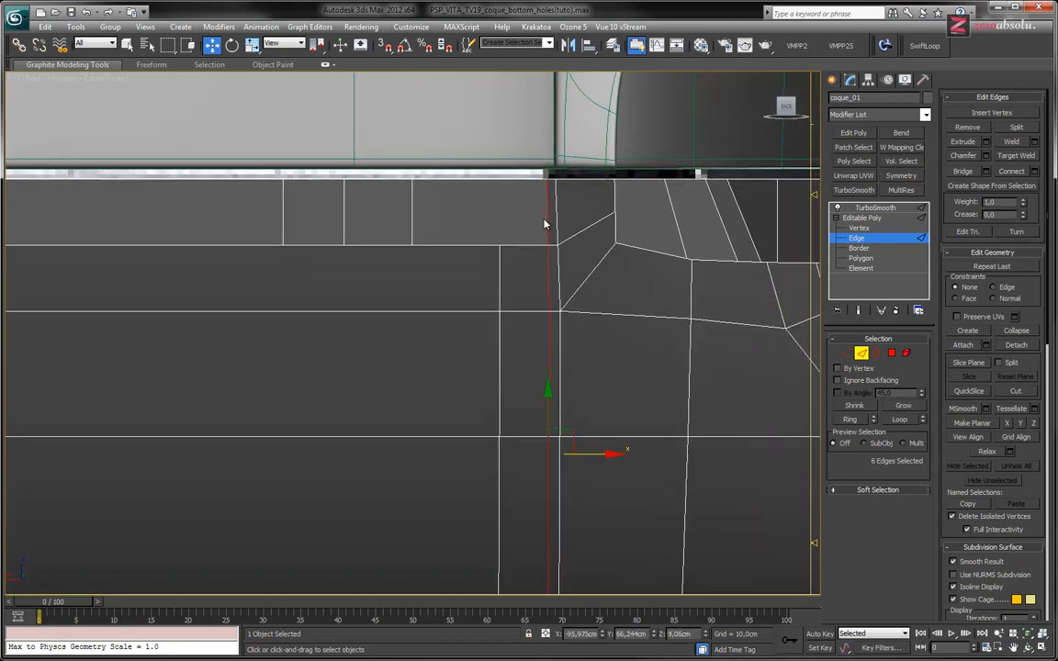
pyautogui.keyDown('ctrl'); pyautogui.click(499, 273); pyautogui.keyUp('ctrl')
pyautogui.keyDown('ctrl'); pyautogui.doubleClick(497, 340); pyautogui.keyUp('ctrl')
pyautogui.moveTo(510, 292); pyautogui.dragTo(518, 248, button='middle')
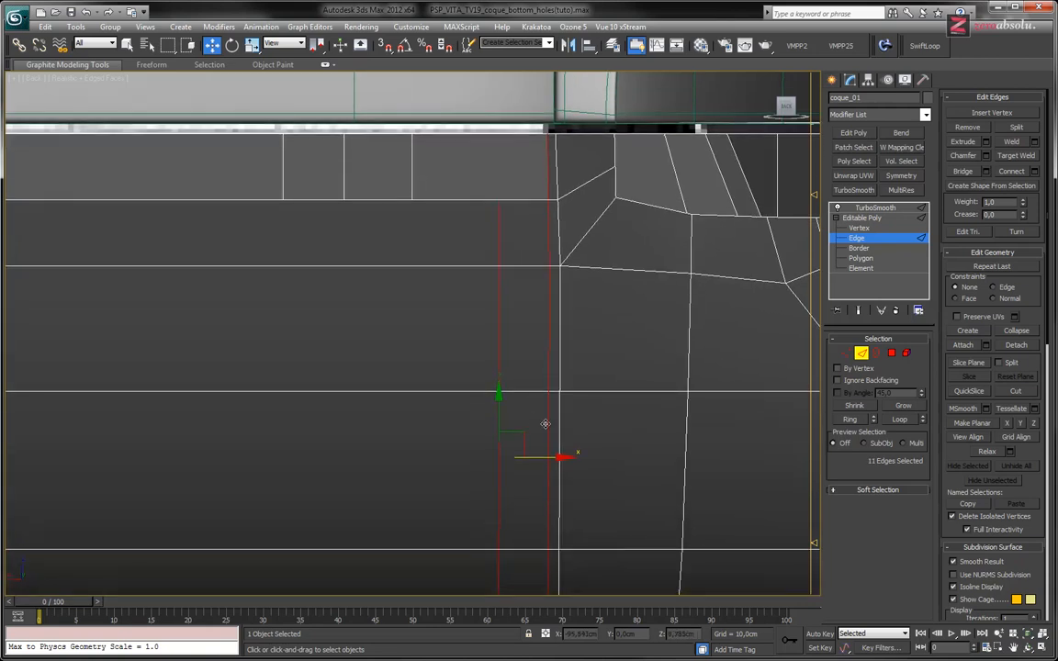
pyautogui.moveTo(559, 457); pyautogui.dragTo(531, 456)
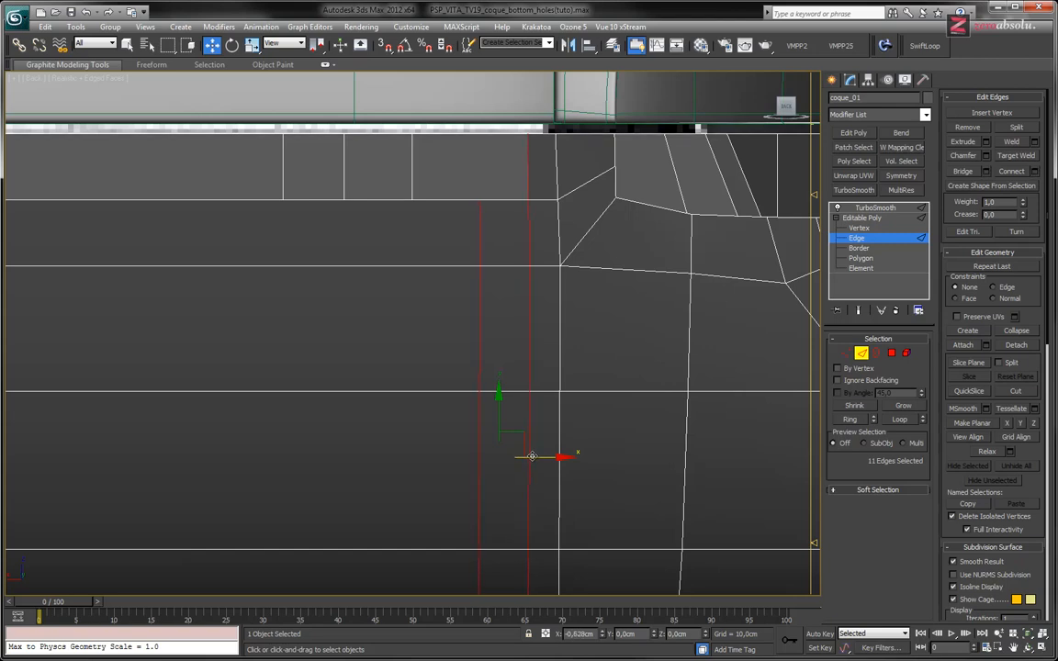
pyautogui.moveTo(532, 457); pyautogui.dragTo(533, 456)
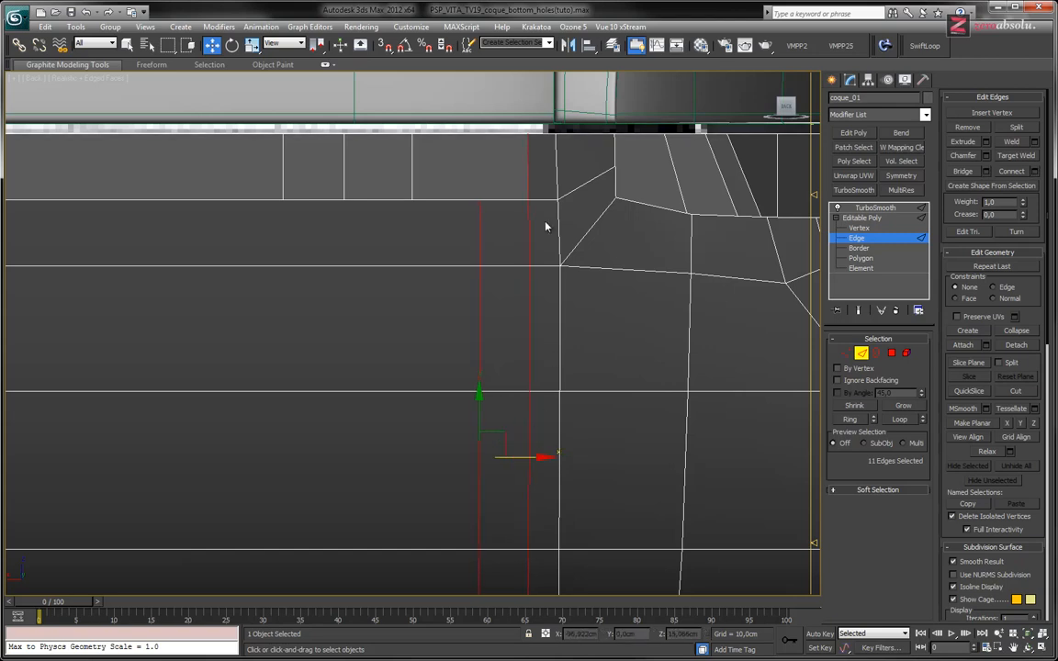
# Step: Delete the small strip polygon between the shifted inner edge loop and the opening's corner
pyautogui.press('4')
pyautogui.click(542, 171)
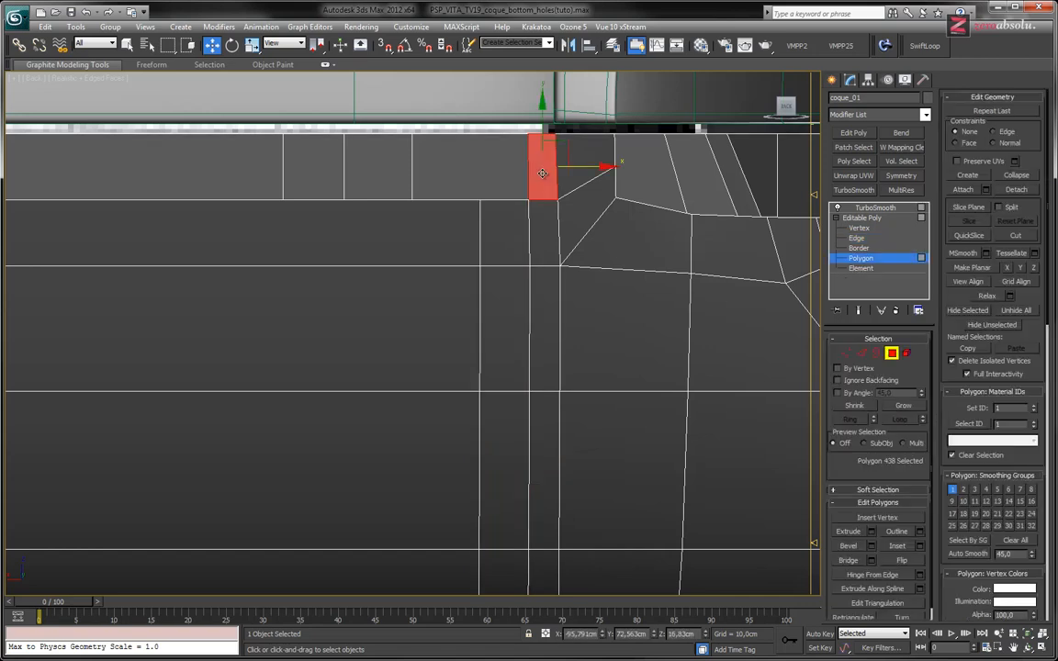
pyautogui.press('Delete')
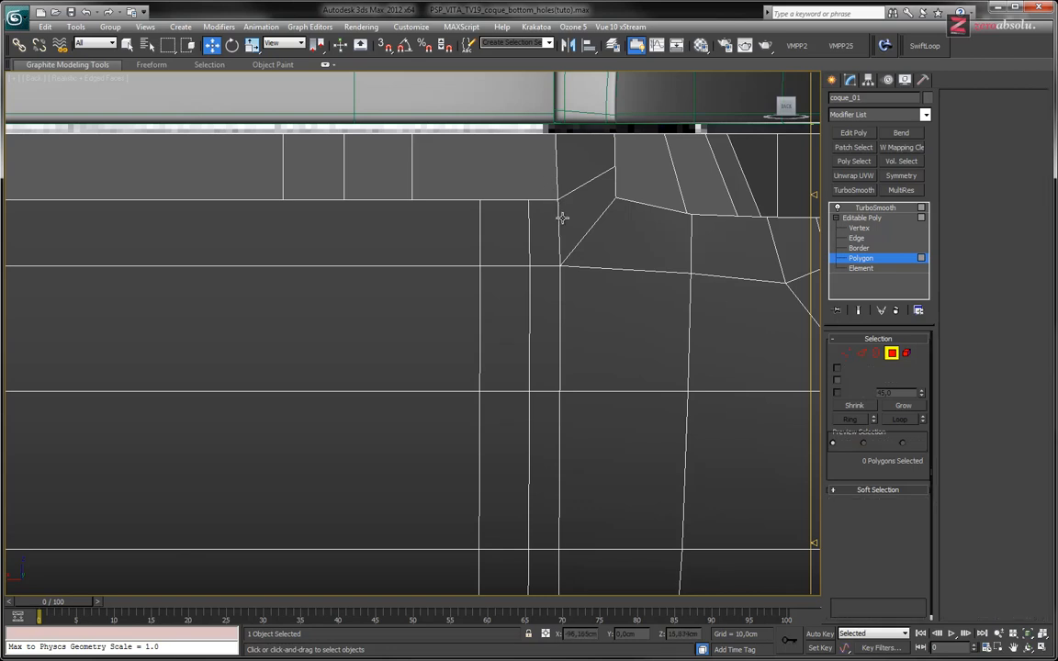
# Step: Slide the opening's corner vertex up along its edge to form a diagonal, checking it against the rounded corner in the reference photo
pyautogui.press('1')
pyautogui.click(557, 200)
pyautogui.moveTo(598, 173); pyautogui.dragTo(598, 194, button='middle')
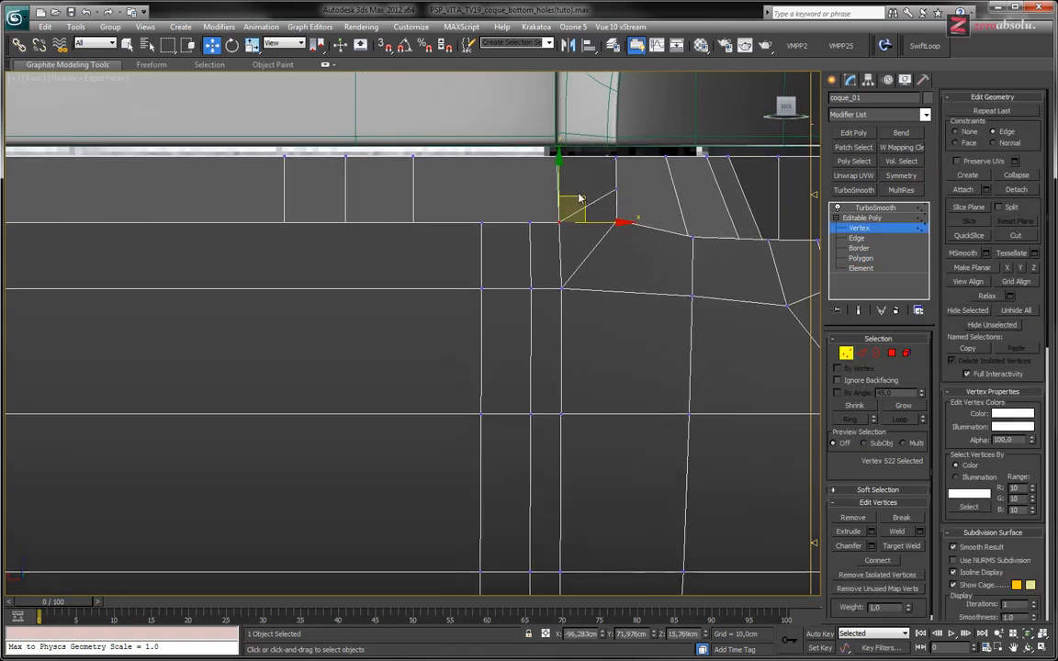
pyautogui.moveTo(559, 185); pyautogui.dragTo(557, 146)
pyautogui.press('F3')
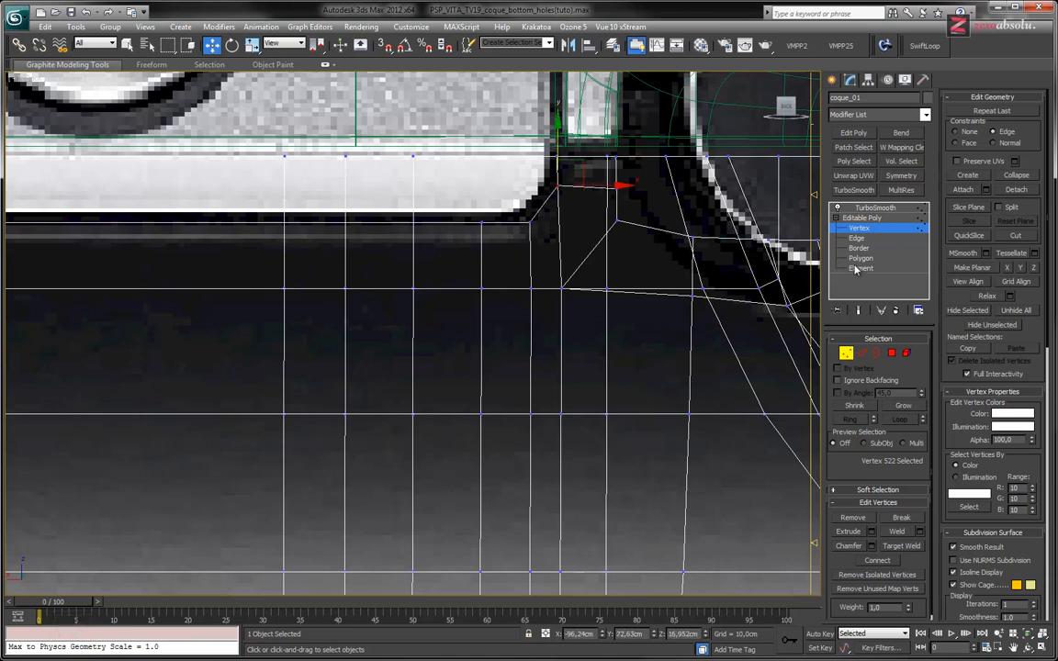
# Step: Preview the smoothed result and raise the corner vertex and its counterpart at the trigger cut-out slightly along their edges
pyautogui.click(859, 310)
pyautogui.scroll(3, 525, 284)
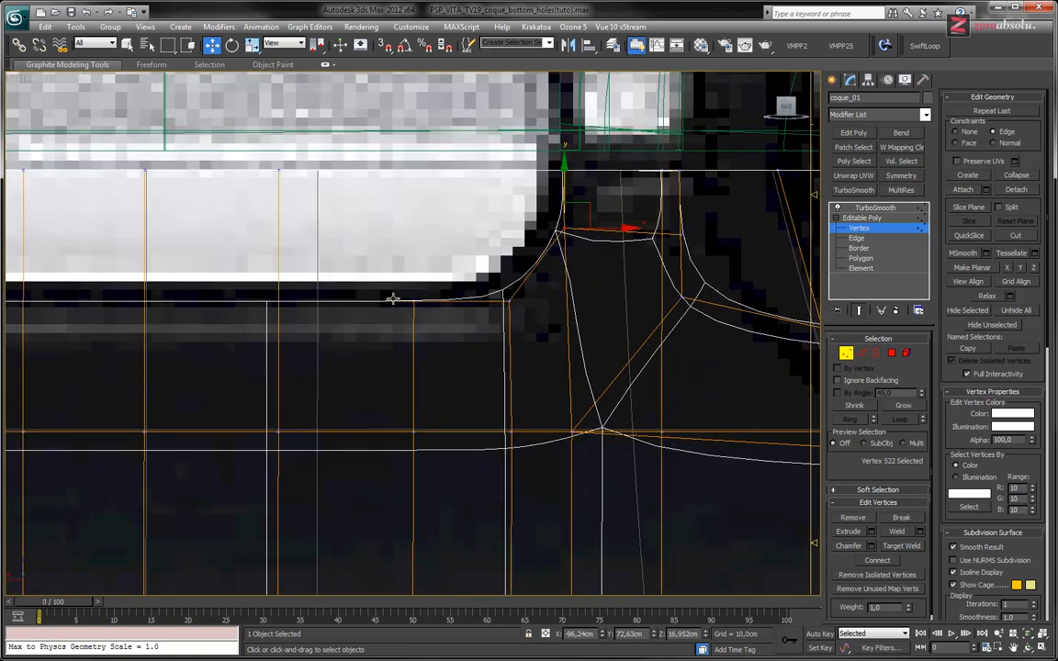
pyautogui.moveTo(565, 182); pyautogui.dragTo(565, 179)
pyautogui.click(682, 179)
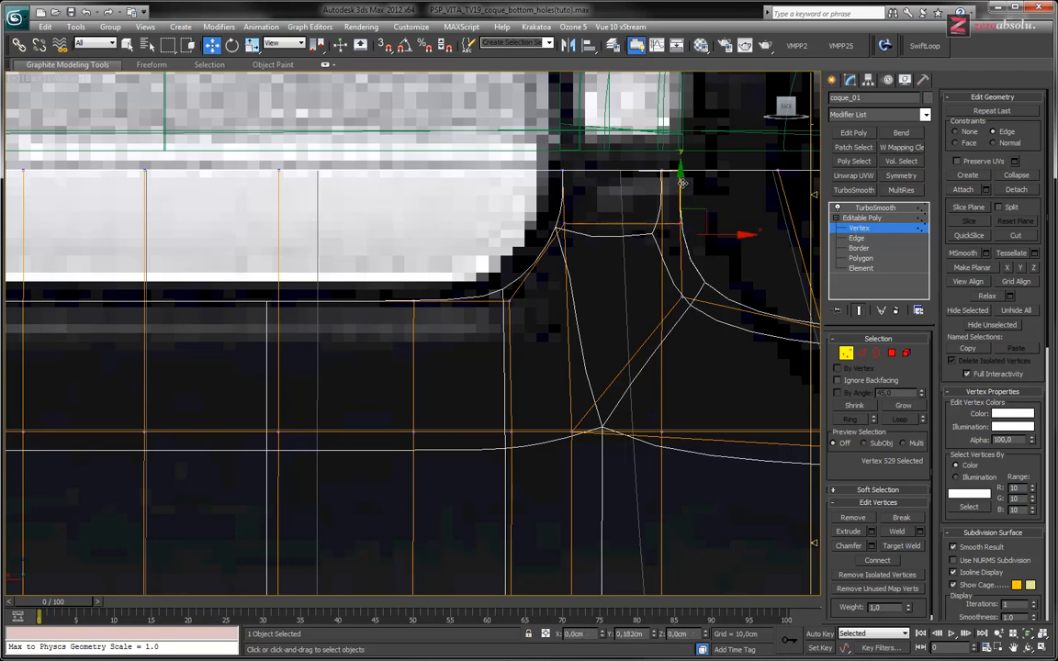
pyautogui.scroll(-5, 544, 226)
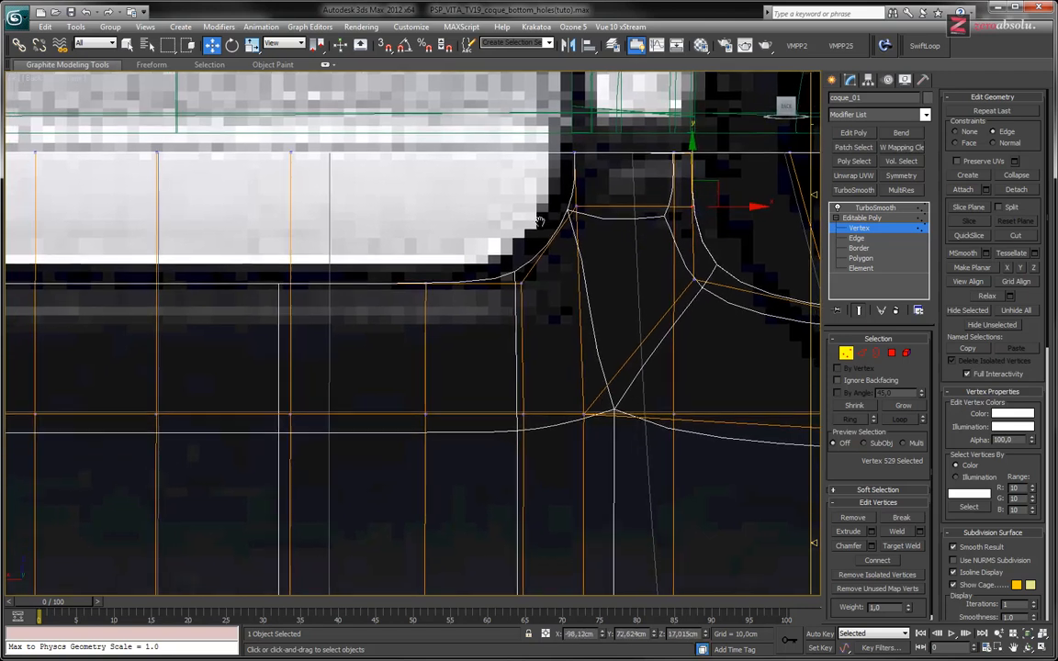
pyautogui.press('F3')
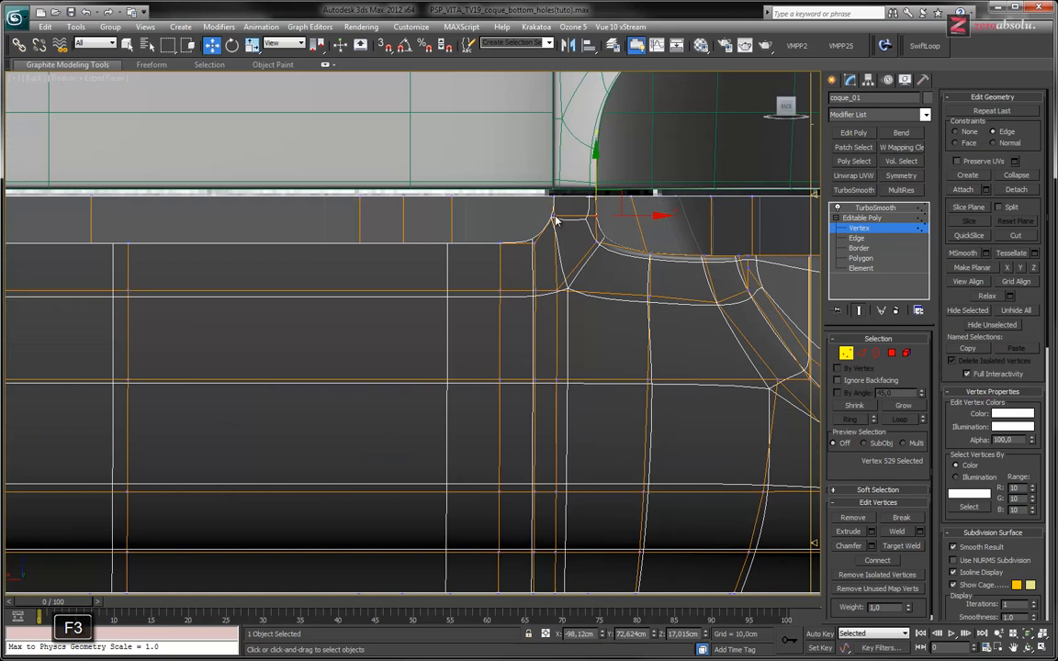
# Step: Inspect the TurboSmooth result around the rounded corner from several angles, with the edge display hidden, for shading irregularities
pyautogui.moveTo(498, 253); pyautogui.dragTo(533, 318, button='middle')
pyautogui.scroll(-3, 543, 317)
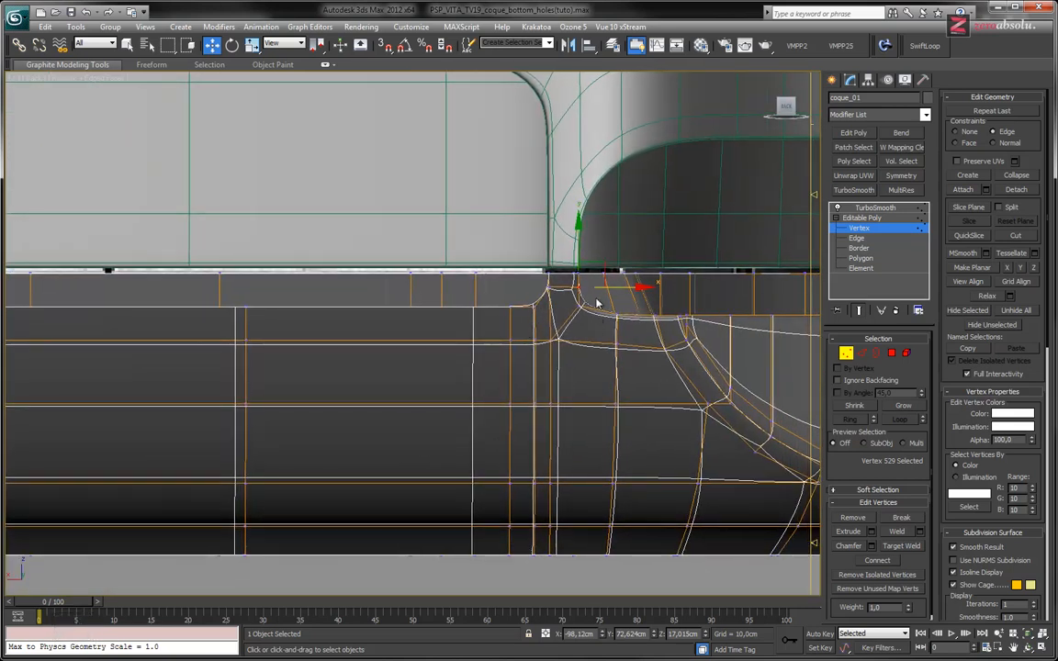
pyautogui.moveTo(562, 343); pyautogui.dragTo(558, 307, button='middle')
pyautogui.moveTo(573, 329); pyautogui.dragTo(515, 352)
pyautogui.click(868, 217)
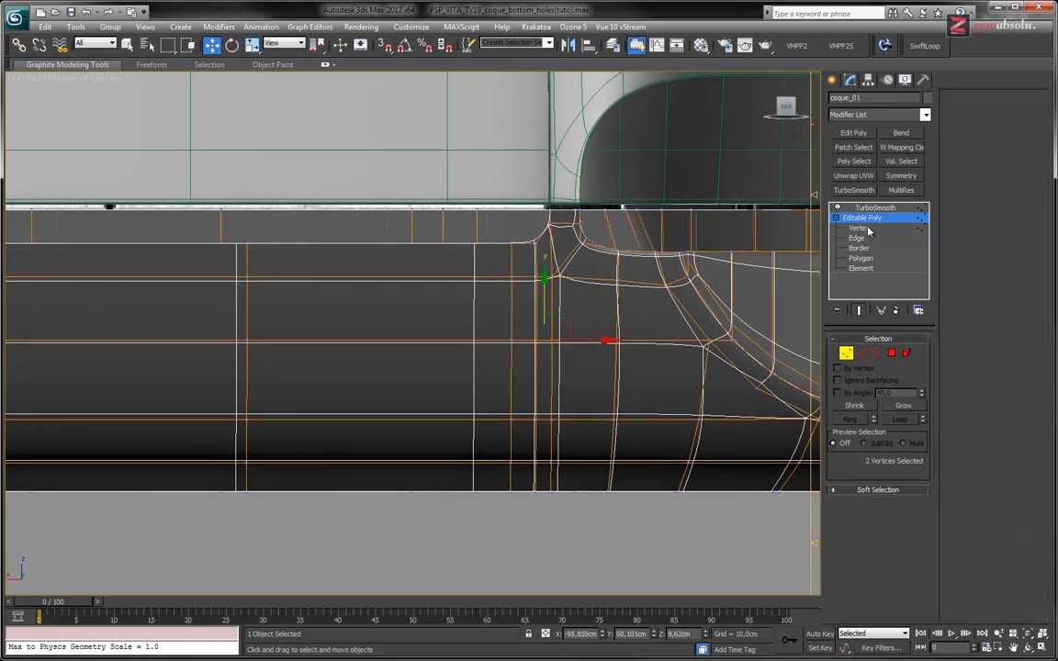
pyautogui.click(867, 228)
pyautogui.click(866, 218)
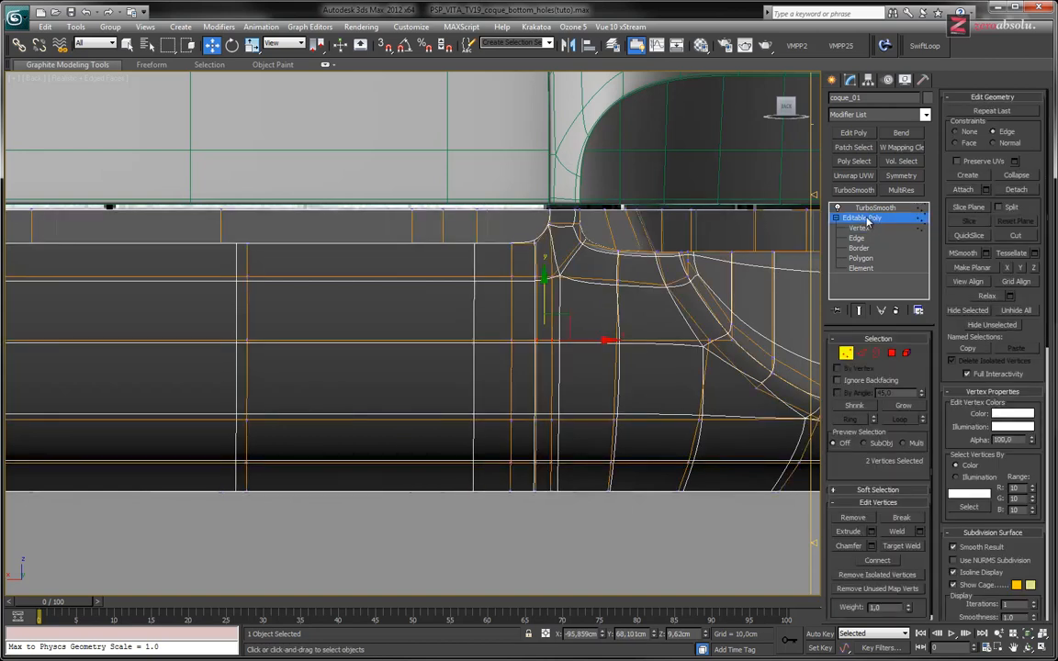
pyautogui.click(871, 207)
pyautogui.keyDown('alt'); pyautogui.moveTo(648, 313); pyautogui.dragTo(625, 148, button='middle'); pyautogui.keyUp('alt')
pyautogui.keyDown('alt'); pyautogui.moveTo(634, 292); pyautogui.dragTo(643, 496, button='middle'); pyautogui.keyUp('alt')
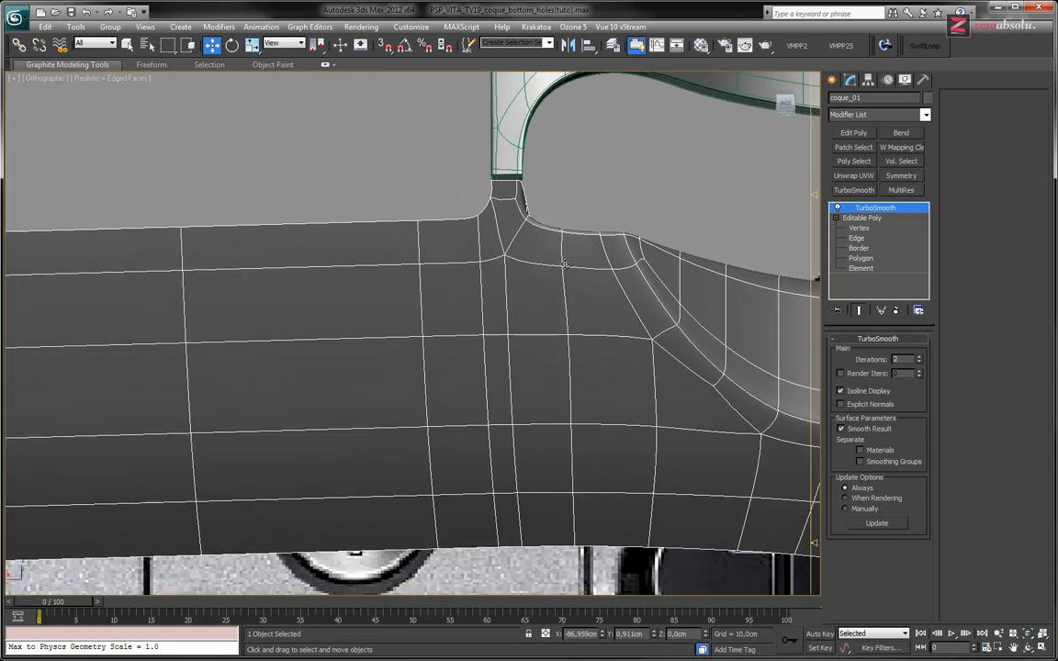
pyautogui.scroll(3, 565, 264)
pyautogui.press('F4')
pyautogui.keyDown('alt'); pyautogui.moveTo(579, 267); pyautogui.dragTo(694, 440, button='middle'); pyautogui.keyUp('alt')
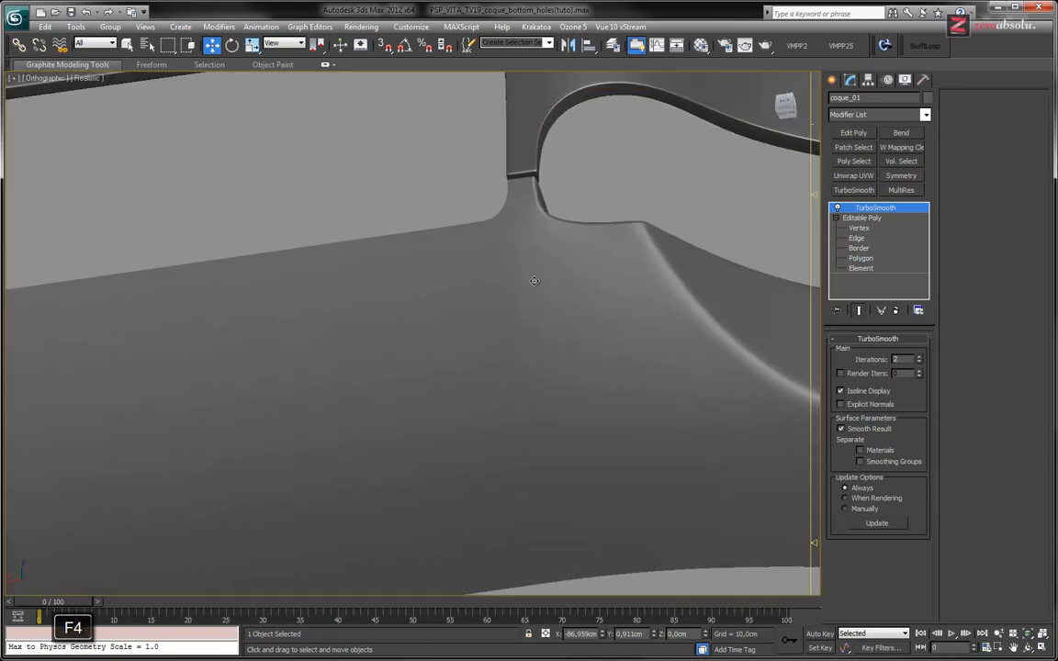
pyautogui.keyDown('alt'); pyautogui.moveTo(579, 335); pyautogui.dragTo(624, 283, button='middle'); pyautogui.keyUp('alt')
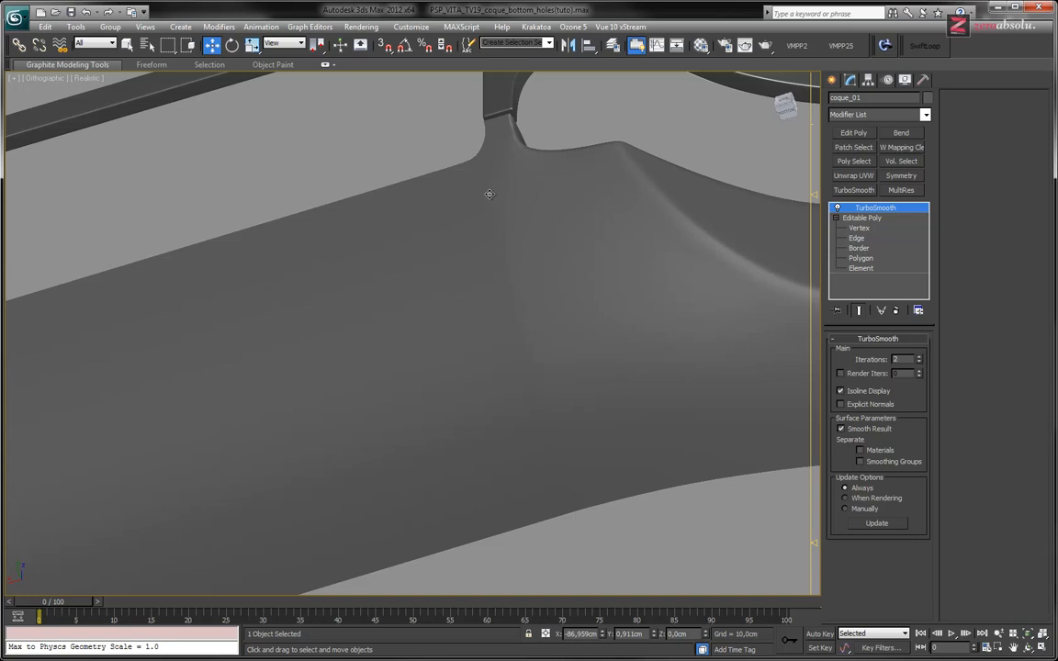
pyautogui.moveTo(542, 277); pyautogui.dragTo(454, 278, button='middle')
pyautogui.scroll(5, 453, 278)
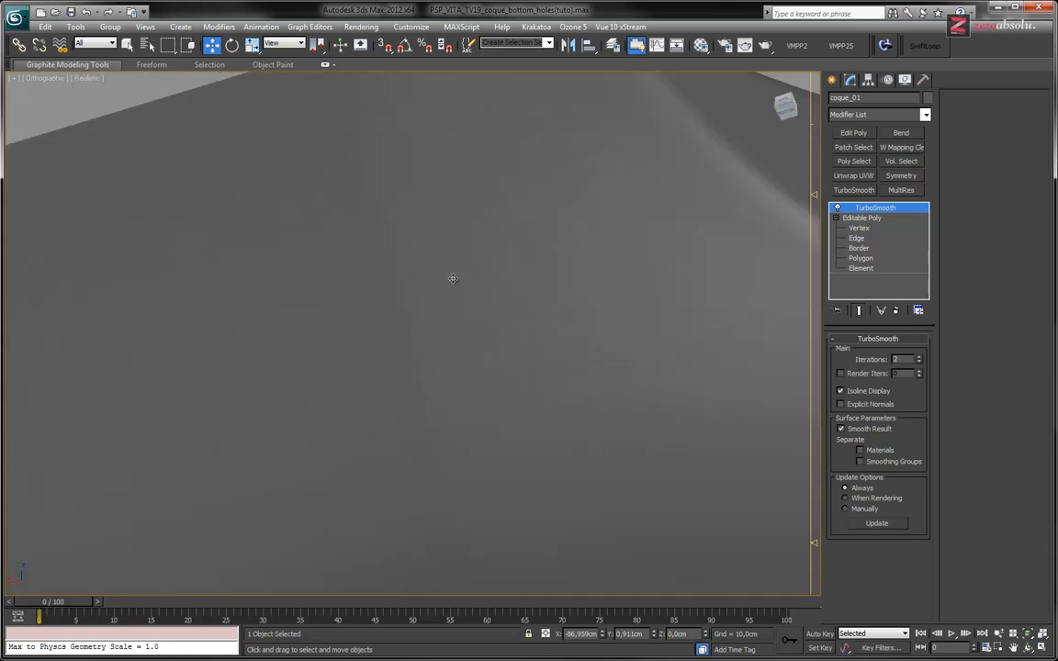
pyautogui.scroll(-4, 473, 193)
pyautogui.keyDown('alt'); pyautogui.moveTo(476, 196); pyautogui.dragTo(241, 221, button='middle'); pyautogui.keyUp('alt')
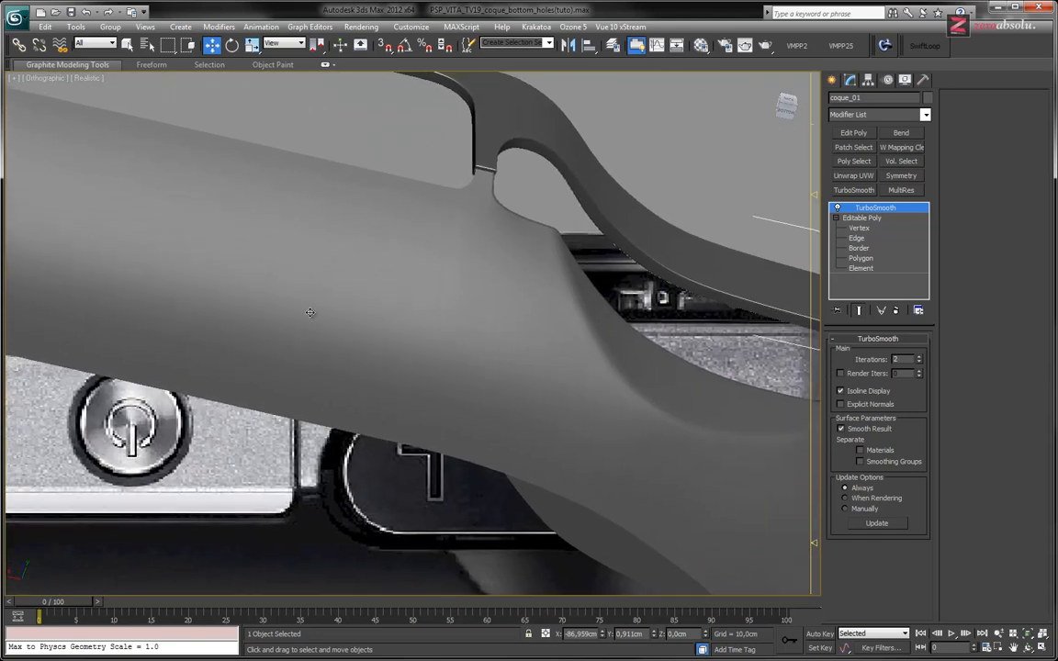
pyautogui.keyDown('alt'); pyautogui.moveTo(492, 264); pyautogui.dragTo(755, 301, button='middle'); pyautogui.keyUp('alt')
pyautogui.keyDown('alt'); pyautogui.moveTo(472, 246); pyautogui.dragTo(444, 231, button='middle'); pyautogui.keyUp('alt')
pyautogui.moveTo(551, 298); pyautogui.dragTo(429, 314, button='middle')
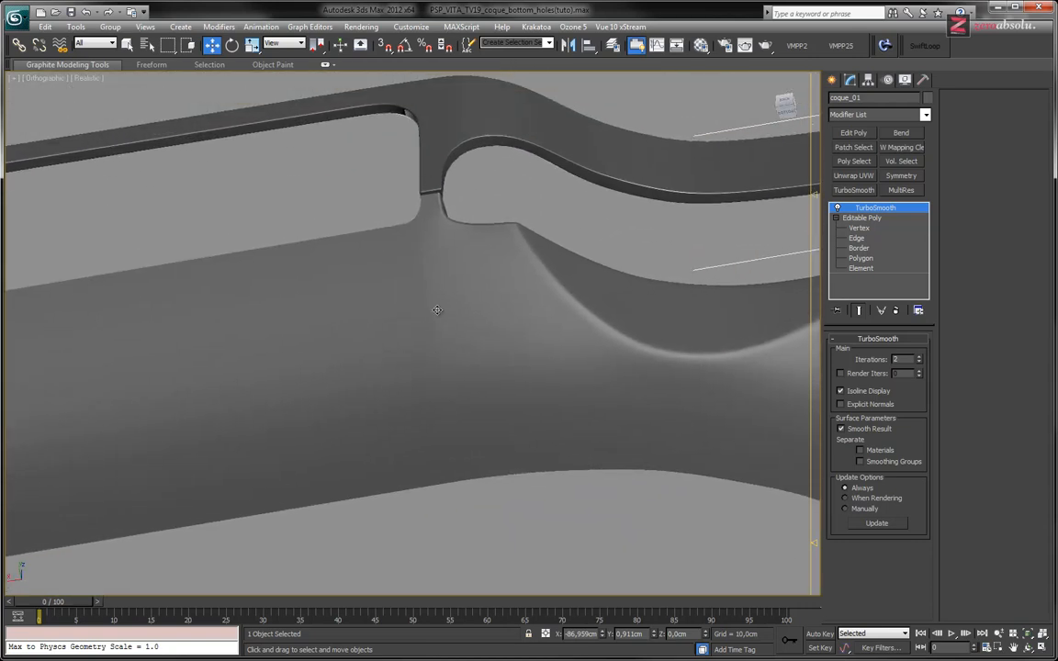
# Step: Return to the base mesh in the Back view and select the five-edge vertical loop below the rounded corner
pyautogui.click(859, 227)
pyautogui.click(44, 78)
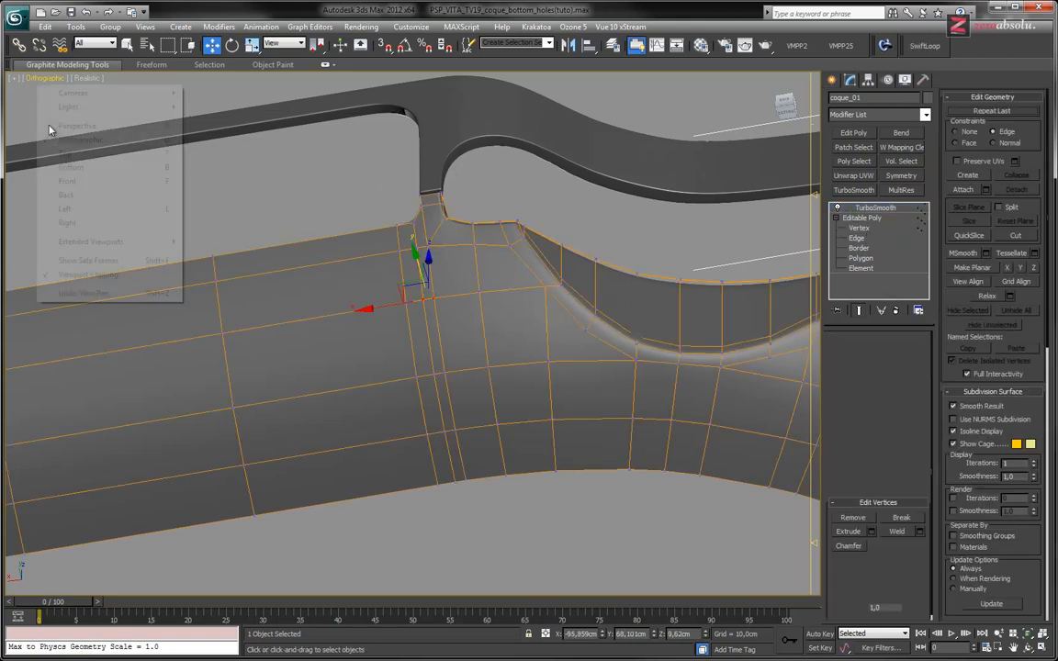
pyautogui.click(66, 195)
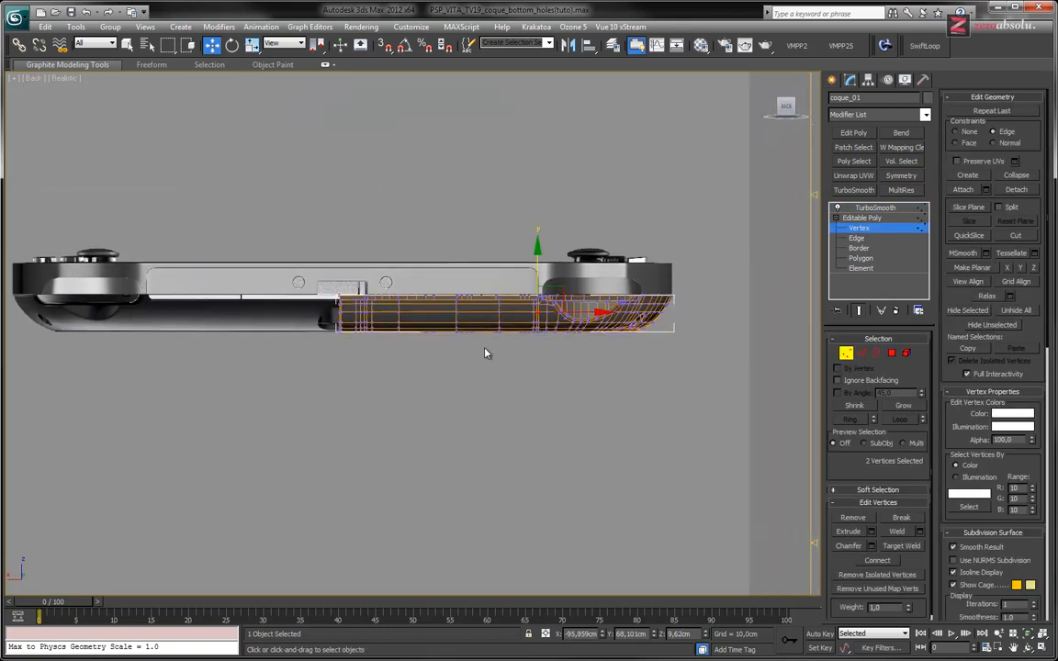
pyautogui.scroll(10, 487, 353)
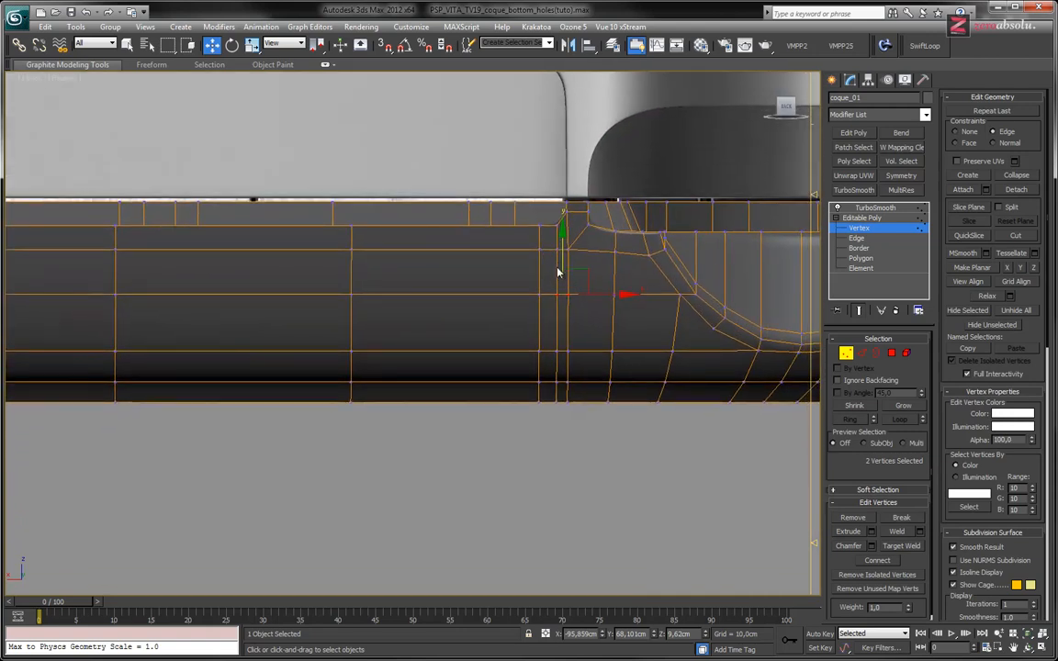
pyautogui.scroll(5, 556, 251)
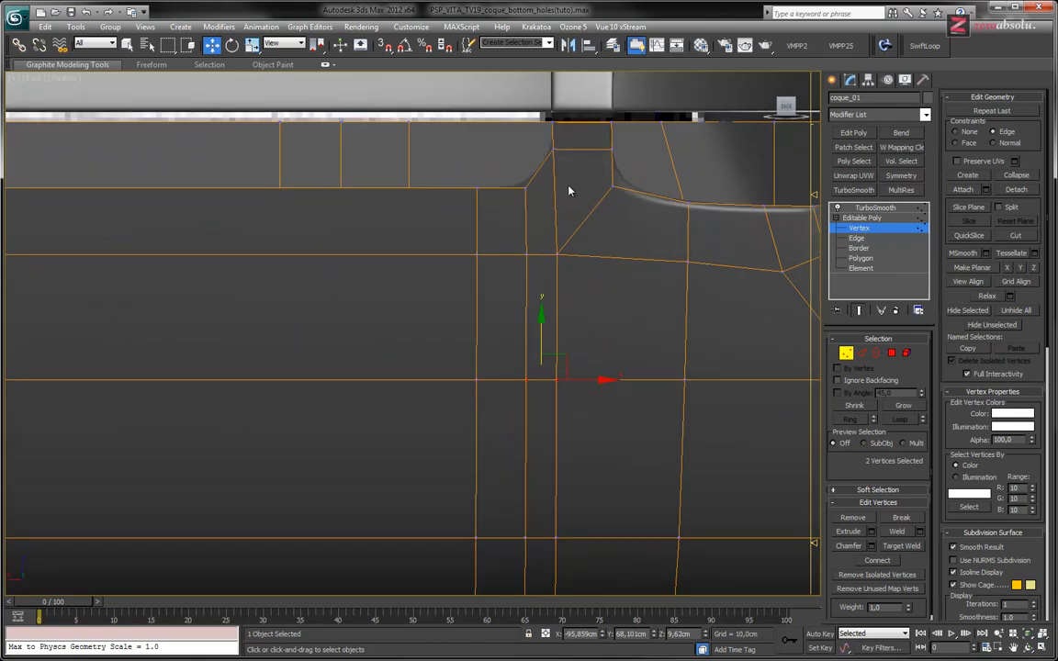
pyautogui.press('2')
pyautogui.click(527, 226)
pyautogui.doubleClick(526, 291)
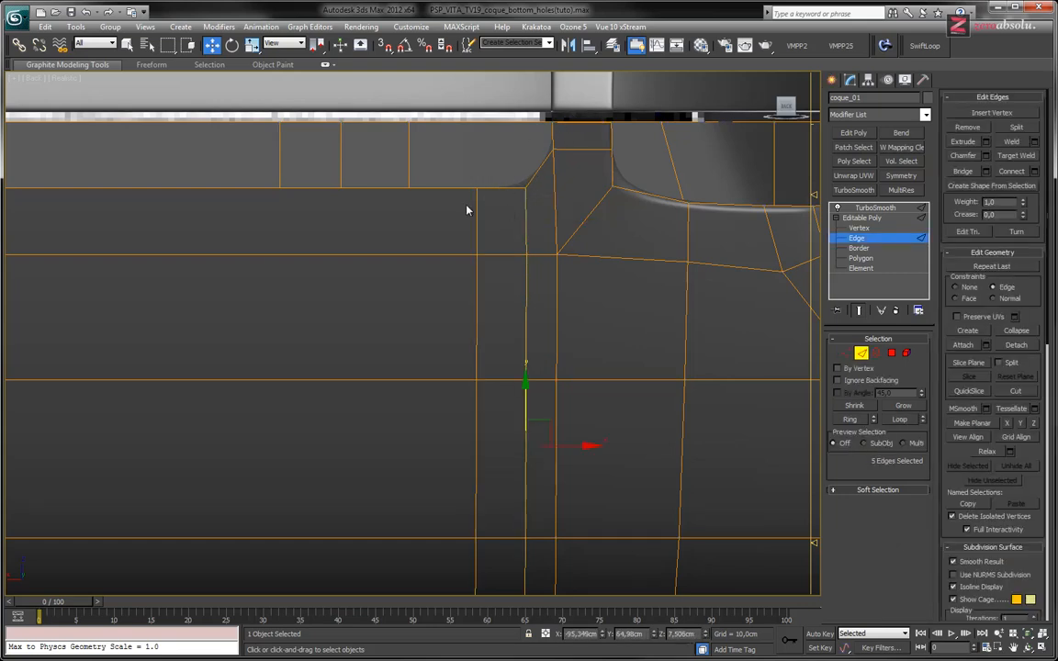
# Step: Try removing the vertical edge loop next to the corner loop, on the side away from the trigger cut-out
pyautogui.moveTo(511, 238); pyautogui.dragTo(505, 228, button='middle')
pyautogui.click(460, 180)
pyautogui.doubleClick(462, 254)
pyautogui.moveTo(515, 267); pyautogui.dragTo(514, 244, button='middle')
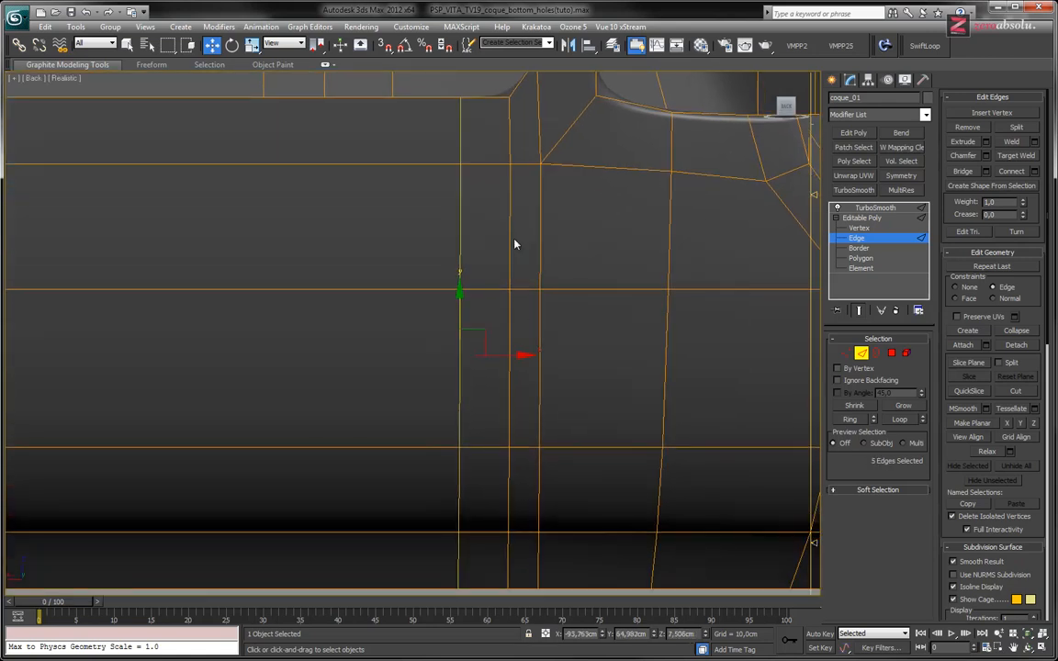
pyautogui.scroll(-3, 514, 244)
pyautogui.hotkey('ctrl', 'BackSpace')
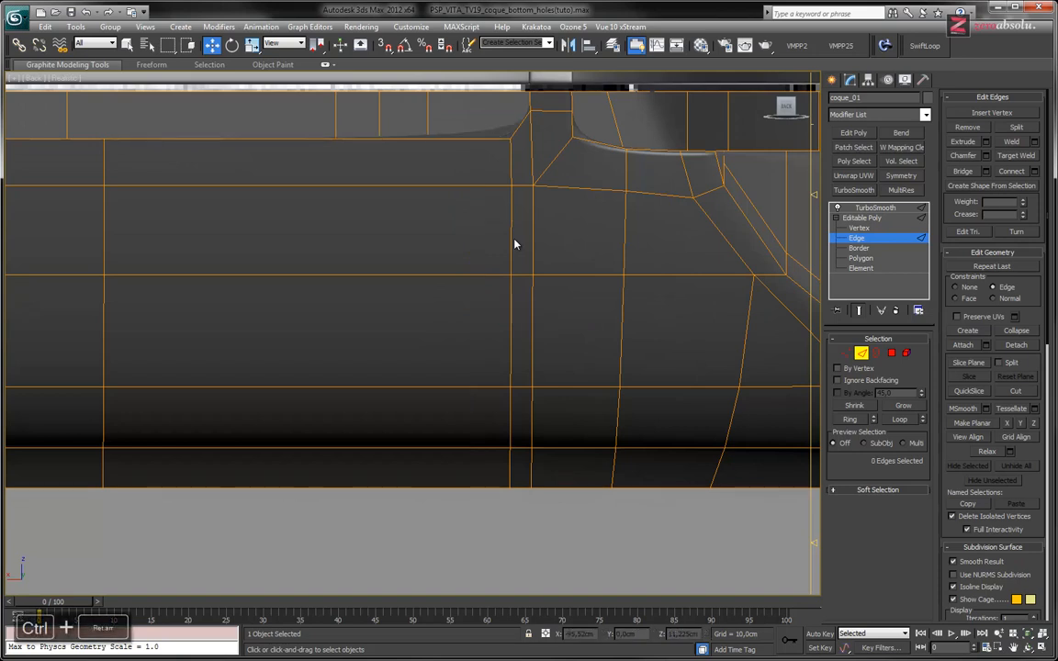
# Step: Try shifting the five-edge corner loop away from the trigger cut-out and compare the smoothed corner's curve
pyautogui.click(510, 175)
pyautogui.doubleClick(509, 174)
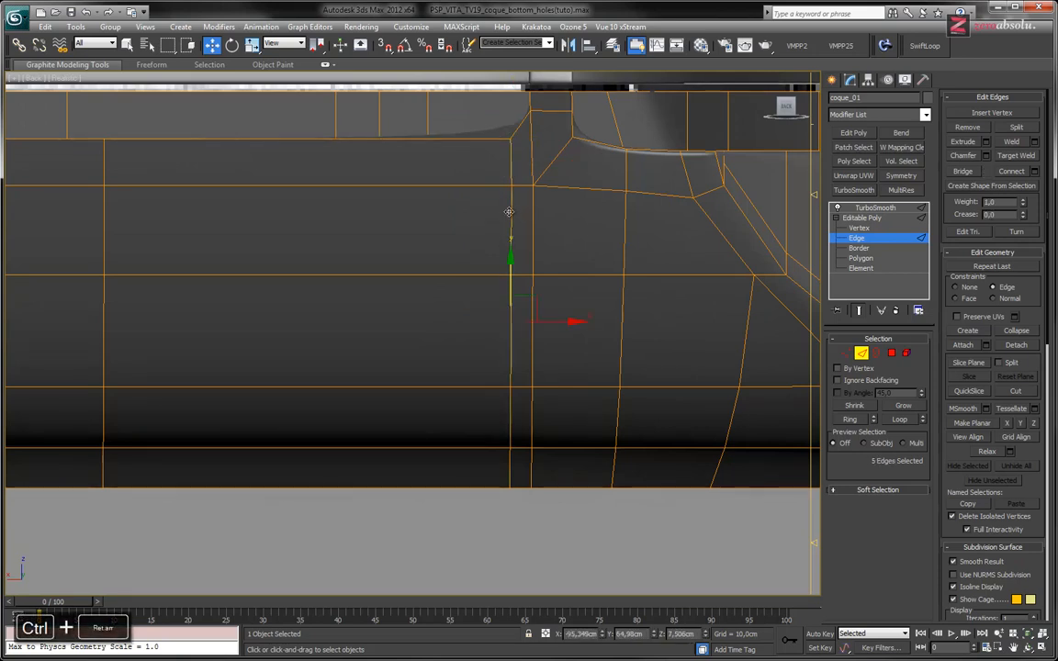
pyautogui.moveTo(557, 320); pyautogui.dragTo(529, 320)
pyautogui.moveTo(540, 145); pyautogui.dragTo(555, 286, button='middle')
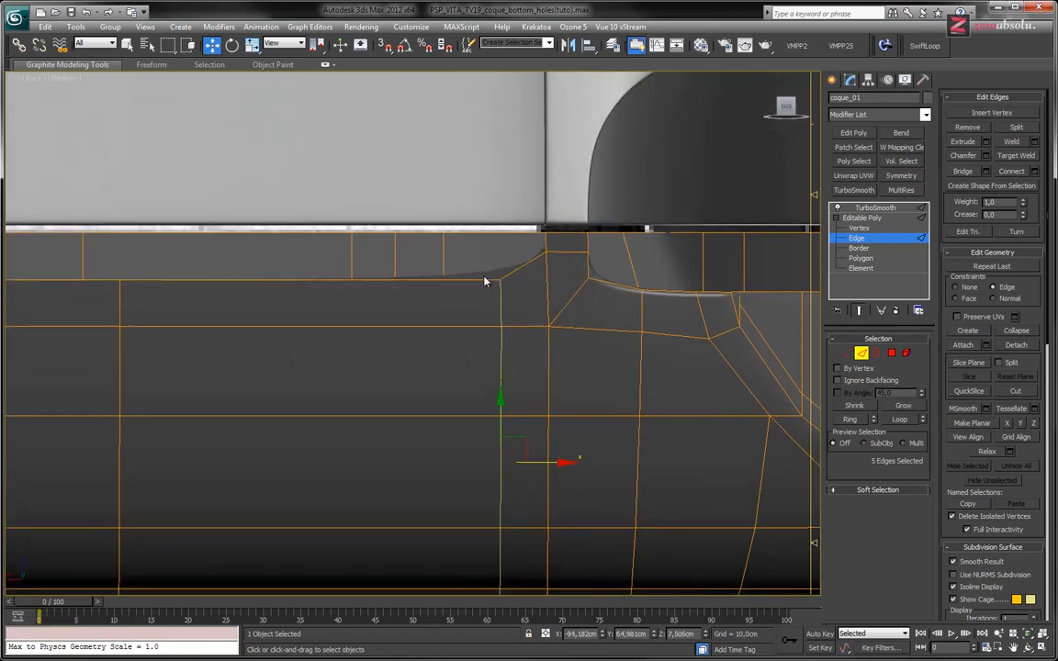
pyautogui.scroll(5, 473, 279)
pyautogui.scroll(-5, 533, 293)
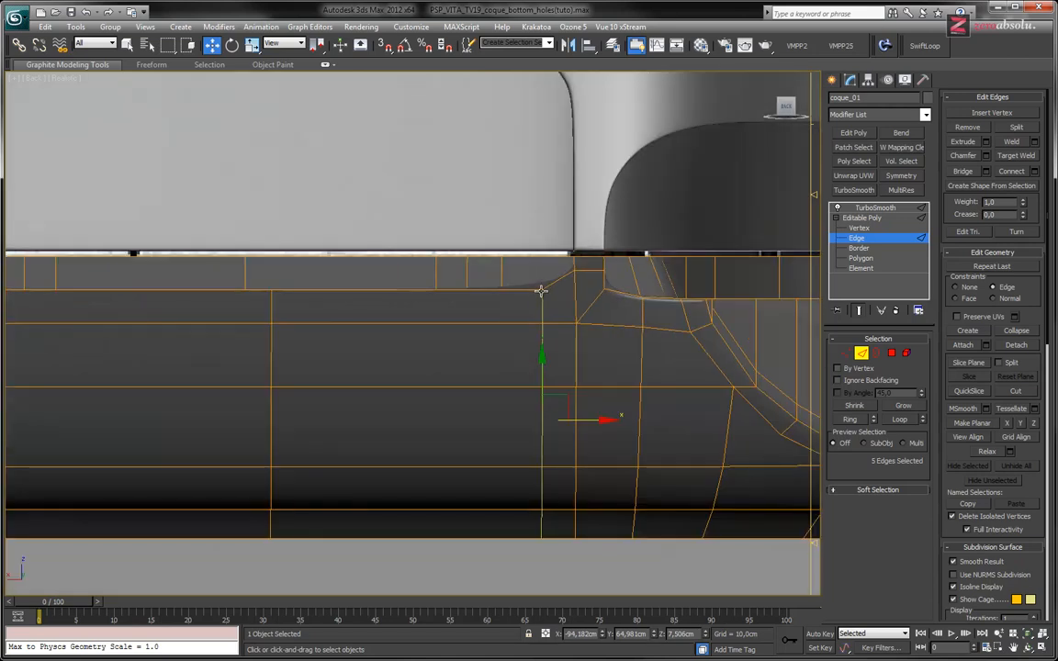
# Step: Undo the corner loop's move and the removal of the neighbouring vertical loop
pyautogui.hotkey('ctrl', 'z')
pyautogui.hotkey('ctrl', 'z')
pyautogui.hotkey('ctrl', 'z')
pyautogui.hotkey('ctrl', 'z')
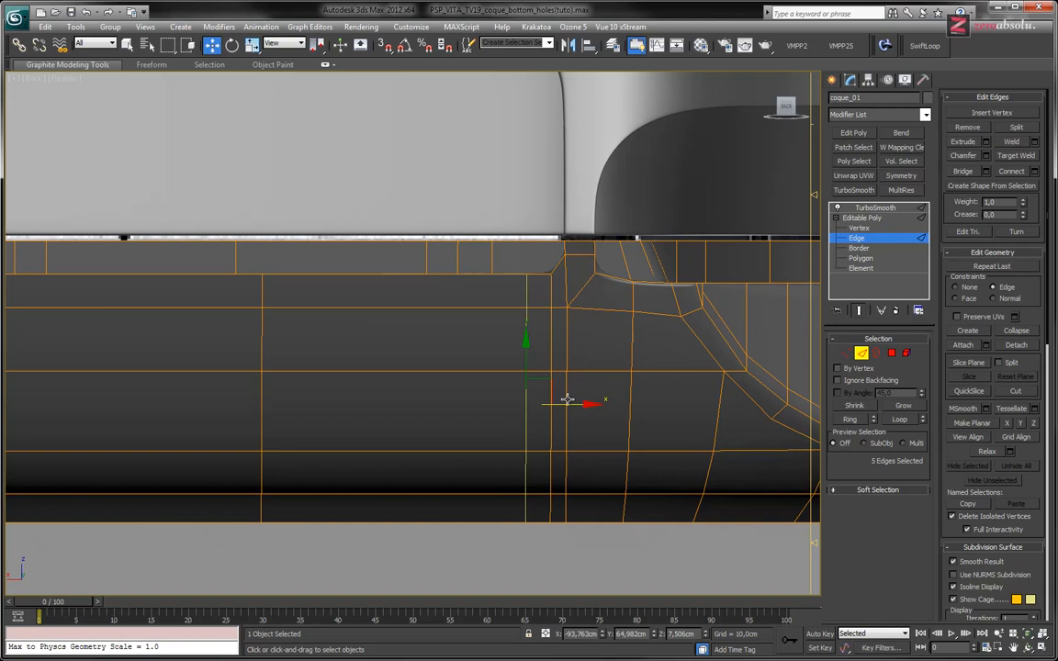
# Step: Shift the neighbouring five-edge vertical loop slightly further from the corner, away from the trigger cut-out
pyautogui.moveTo(567, 404); pyautogui.dragTo(543, 404)
pyautogui.moveTo(576, 405); pyautogui.dragTo(552, 405)
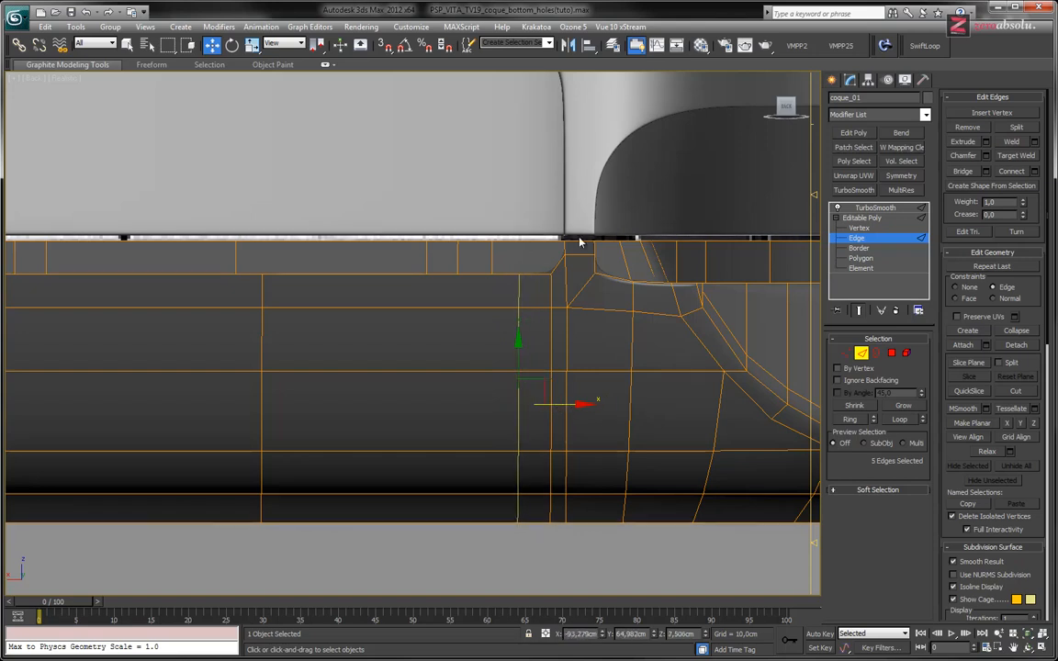
pyautogui.scroll(3, 552, 272)
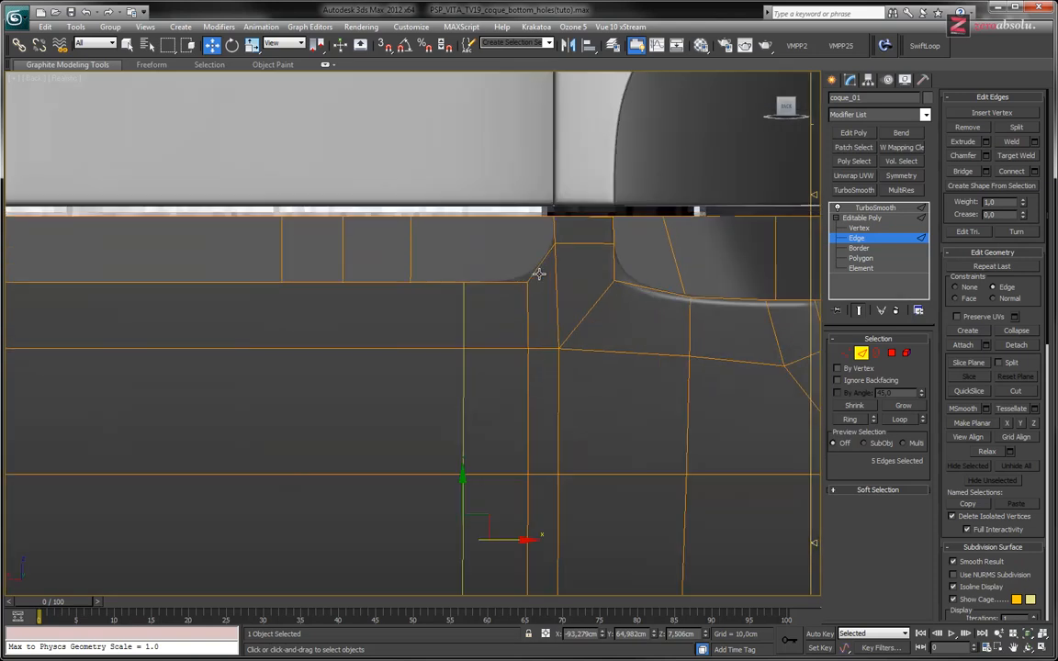
# Step: Undo the neighbouring loop's last shift and cut two diagonal edges, from the lower corner vertex inward and from the upper one to the trigger cut-out
pyautogui.hotkey('ctrl', 'z')
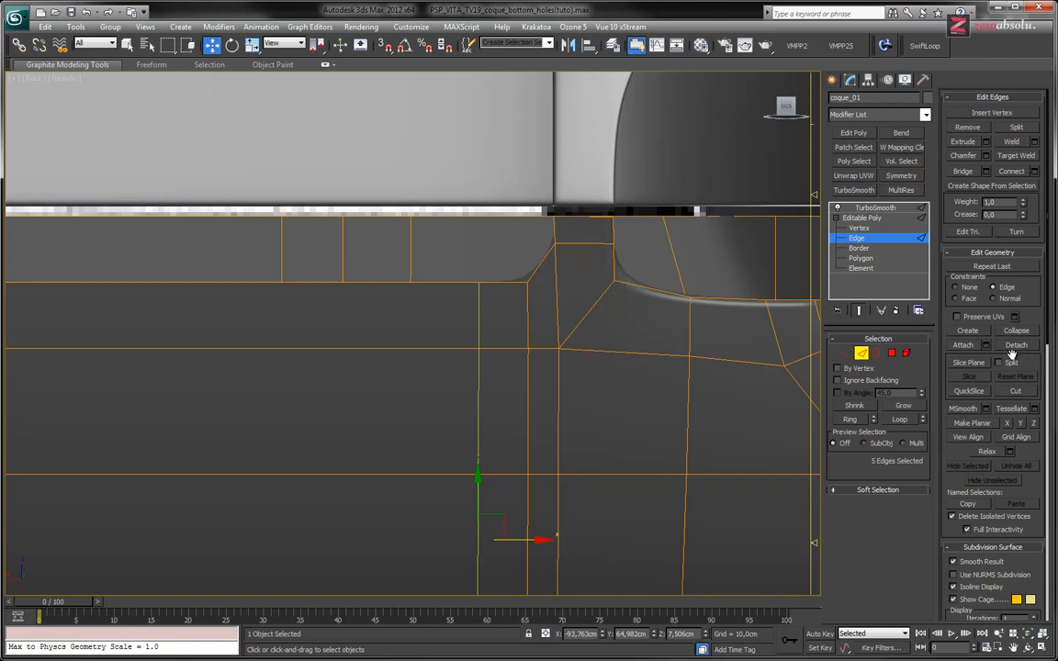
pyautogui.click(1015, 391)
pyautogui.click(528, 280)
pyautogui.click(557, 349)
pyautogui.click(556, 245)
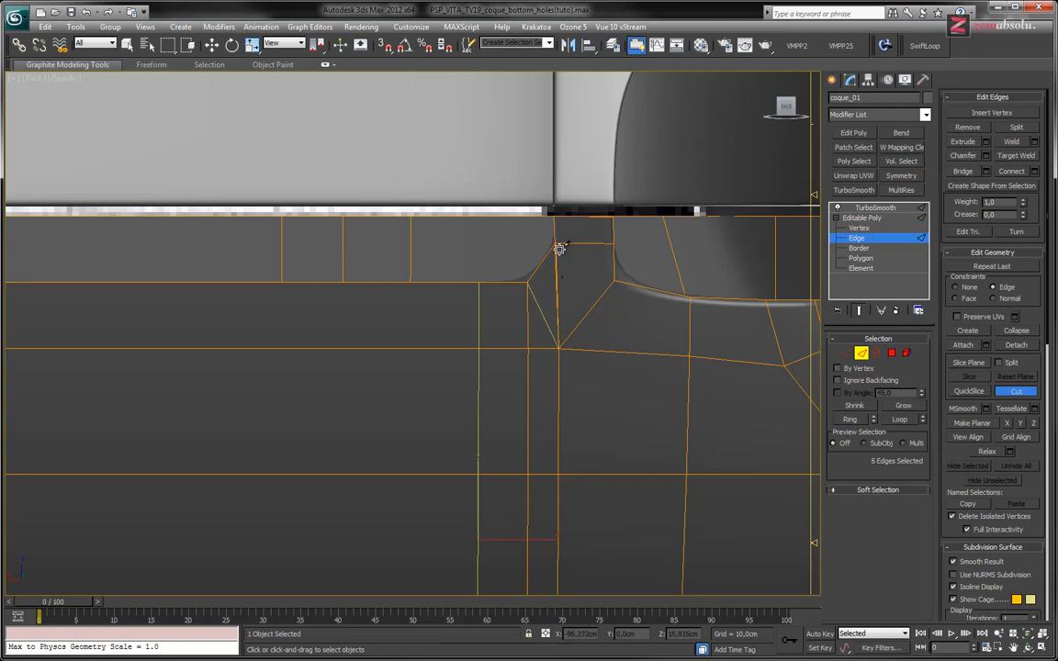
pyautogui.click(614, 280)
pyautogui.press('w')
# Step: Remove the short vertical edge lying between the two new diagonal cuts at the corner
pyautogui.click(574, 288)
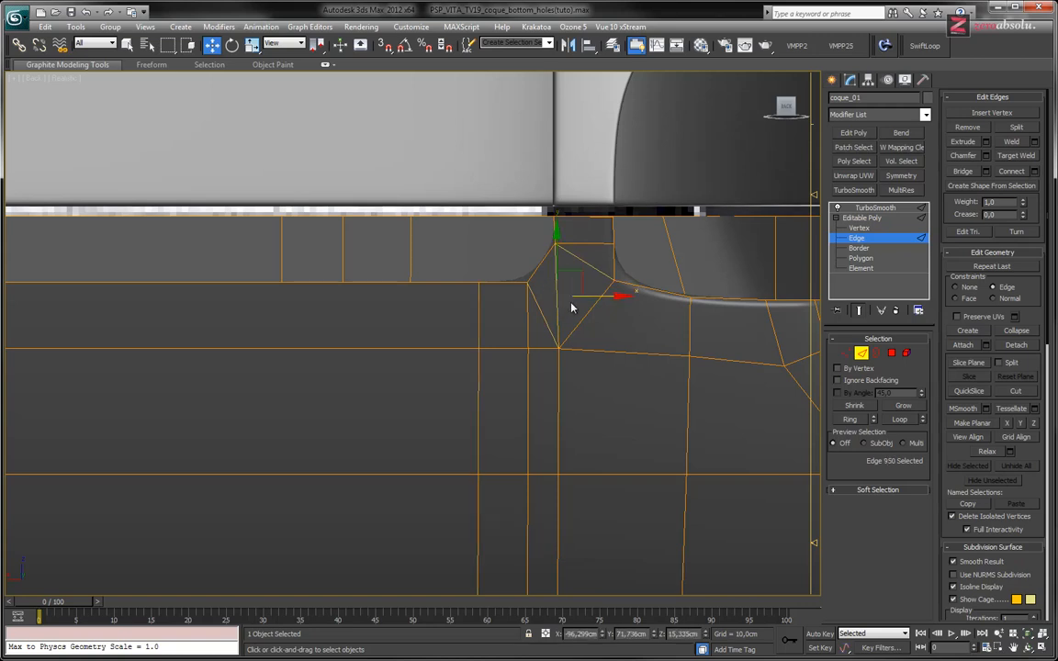
pyautogui.hotkey('ctrl', 'BackSpace')
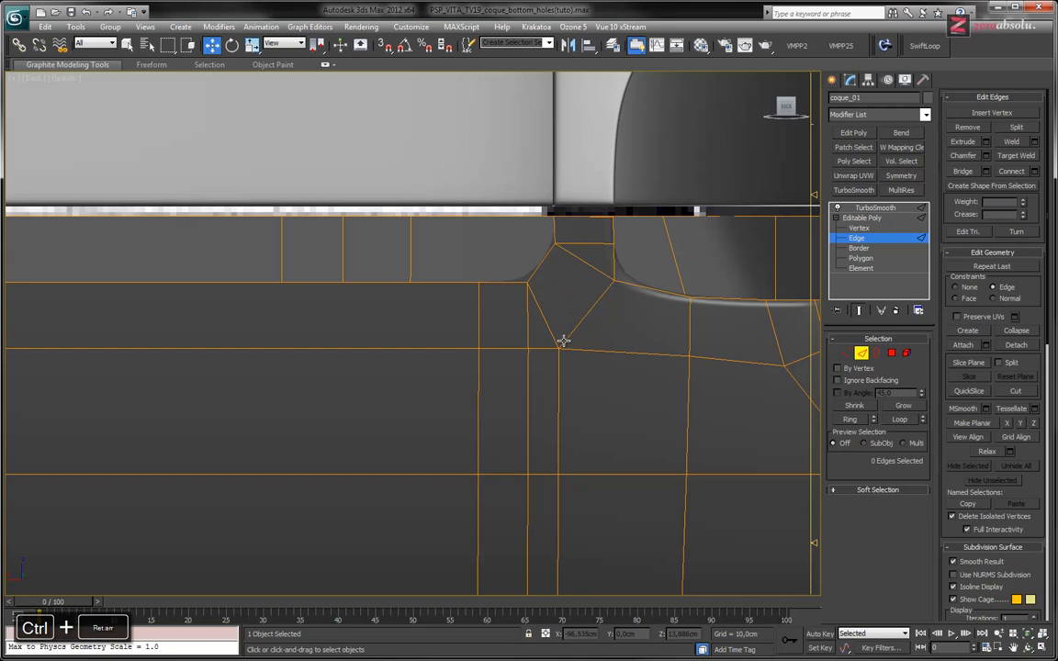
pyautogui.moveTo(558, 379); pyautogui.dragTo(555, 248, button='middle')
pyautogui.moveTo(578, 163); pyautogui.dragTo(582, 283, button='middle')
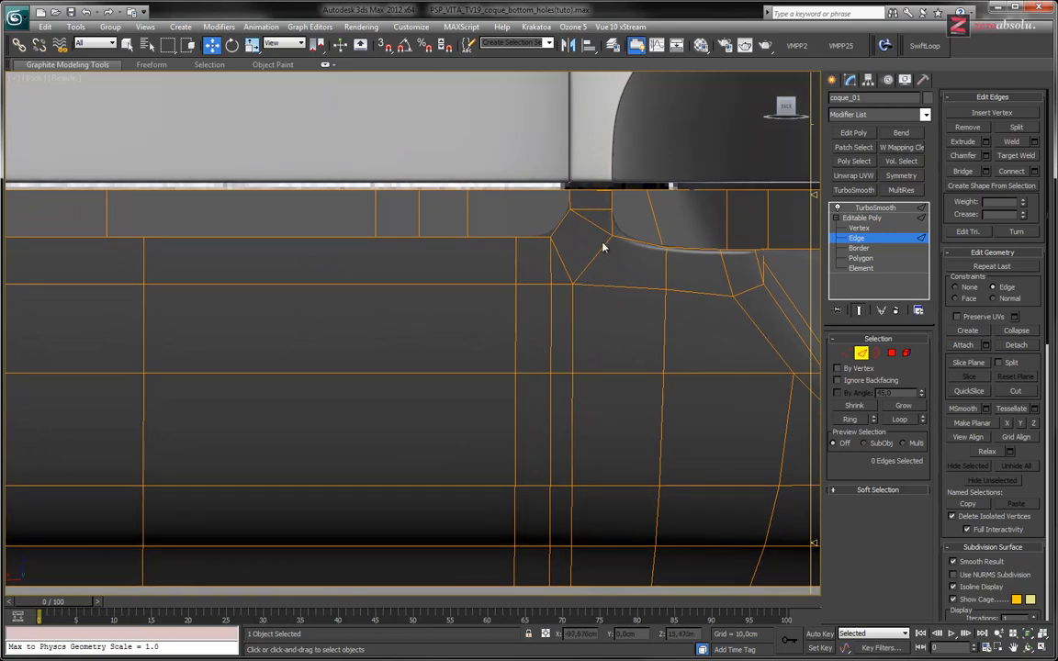
# Step: Try shifting the four-edge vertical loop below the corner cuts toward the trigger cut-out, both with the Edge constraint and unconstrained
pyautogui.click(573, 310)
pyautogui.keyDown('shift'); pyautogui.click(571, 404); pyautogui.keyUp('shift')
pyautogui.moveTo(616, 350); pyautogui.dragTo(594, 297, button='middle')
pyautogui.moveTo(586, 404); pyautogui.dragTo(621, 406)
pyautogui.hotkey('ctrl', 'z')
pyautogui.keyDown('alt'); pyautogui.moveTo(633, 377); pyautogui.dragTo(603, 308, button='middle'); pyautogui.keyUp('alt')
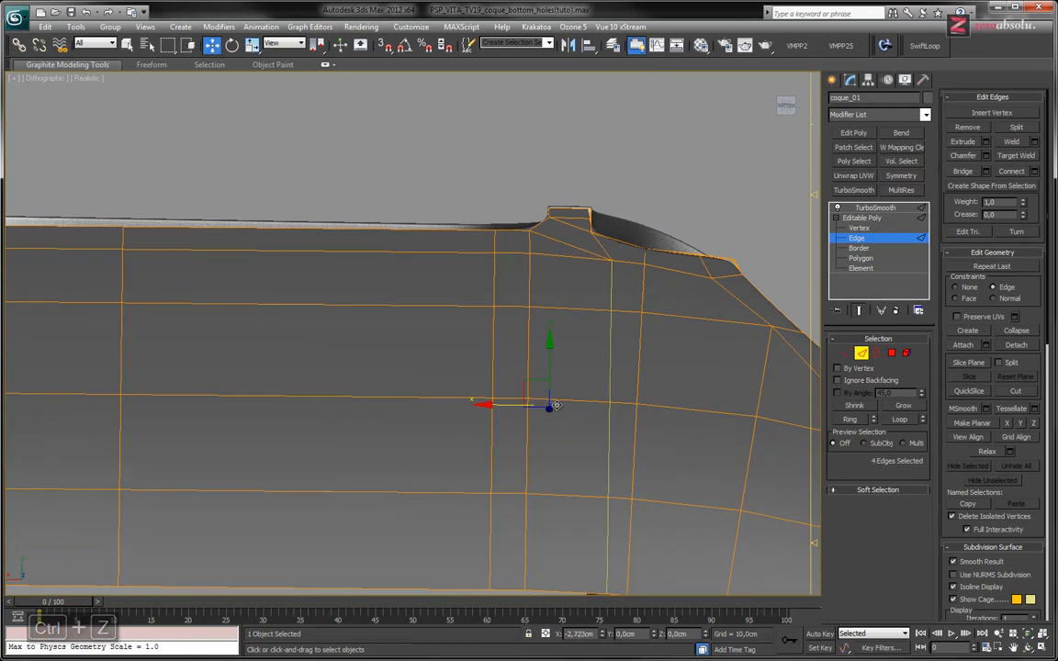
pyautogui.hotkey('ctrl', 'z')
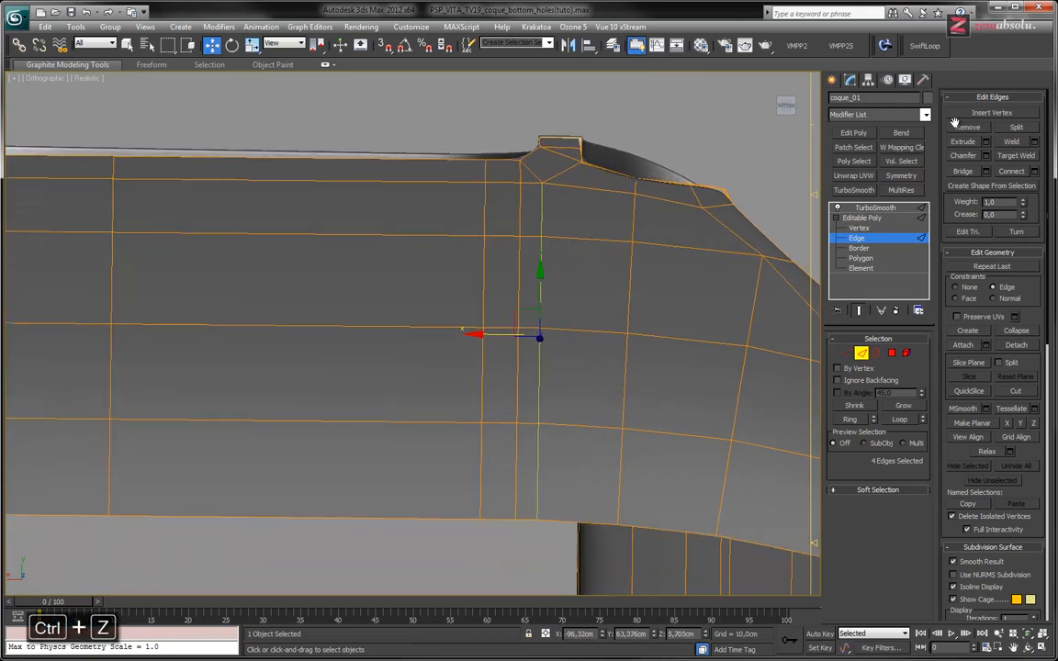
pyautogui.click(966, 289)
pyautogui.moveTo(497, 334); pyautogui.dragTo(576, 336)
pyautogui.keyDown('alt'); pyautogui.moveTo(602, 202); pyautogui.dragTo(644, 274, button='middle'); pyautogui.keyUp('alt')
pyautogui.hotkey('ctrl', 'z')
# Step: Restore the Edge constraint and slide the four-edge vertical loop slightly toward the trigger cut-out, then deselect it
pyautogui.click(1000, 288)
pyautogui.keyDown('alt'); pyautogui.moveTo(559, 330); pyautogui.dragTo(548, 138, button='middle'); pyautogui.keyUp('alt')
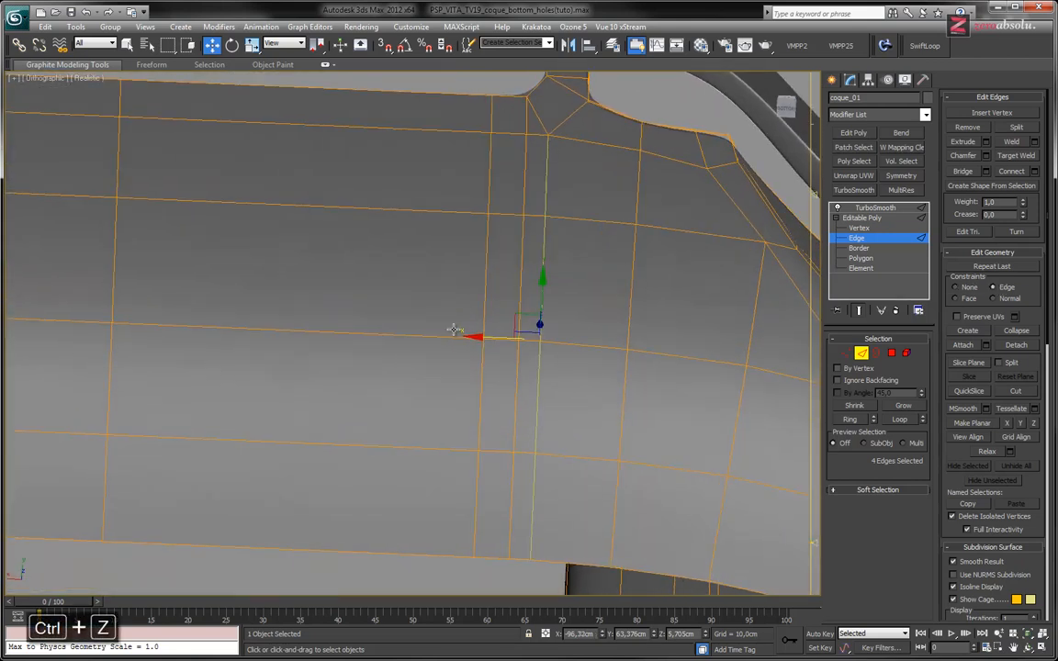
pyautogui.moveTo(487, 336); pyautogui.dragTo(508, 340)
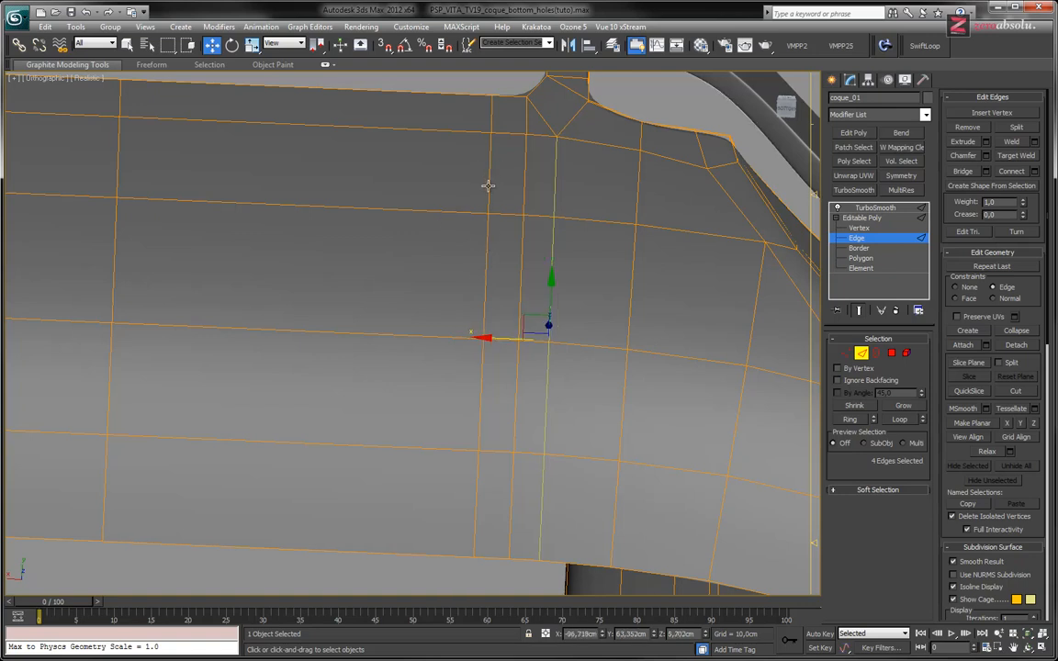
pyautogui.keyDown('alt'); pyautogui.moveTo(551, 289); pyautogui.dragTo(536, 367, button='middle'); pyautogui.keyUp('alt')
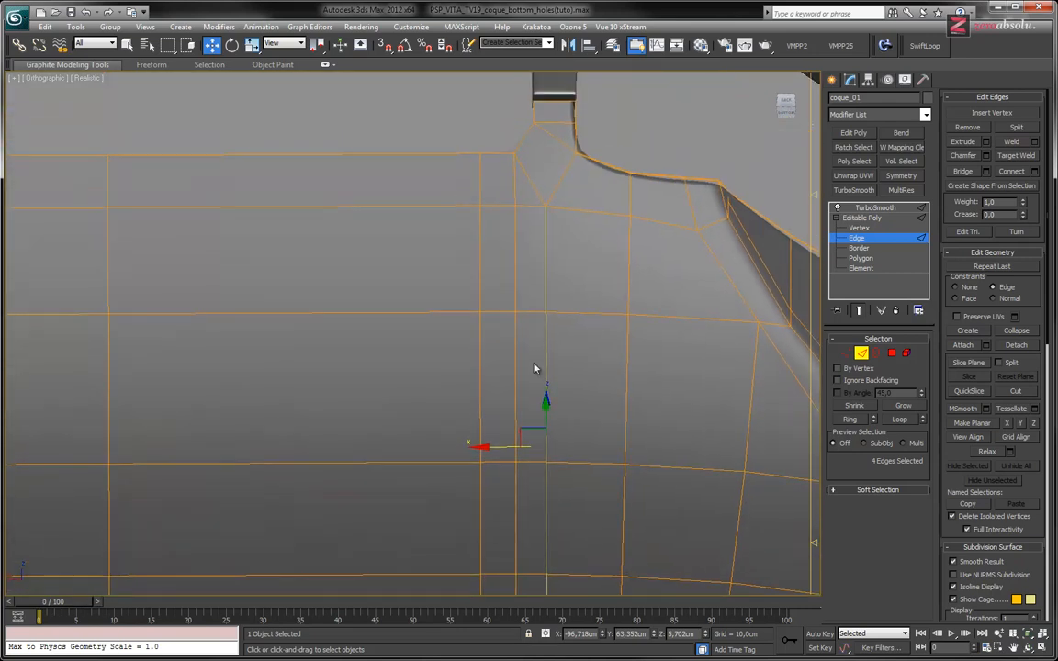
pyautogui.moveTo(504, 448); pyautogui.dragTo(508, 448)
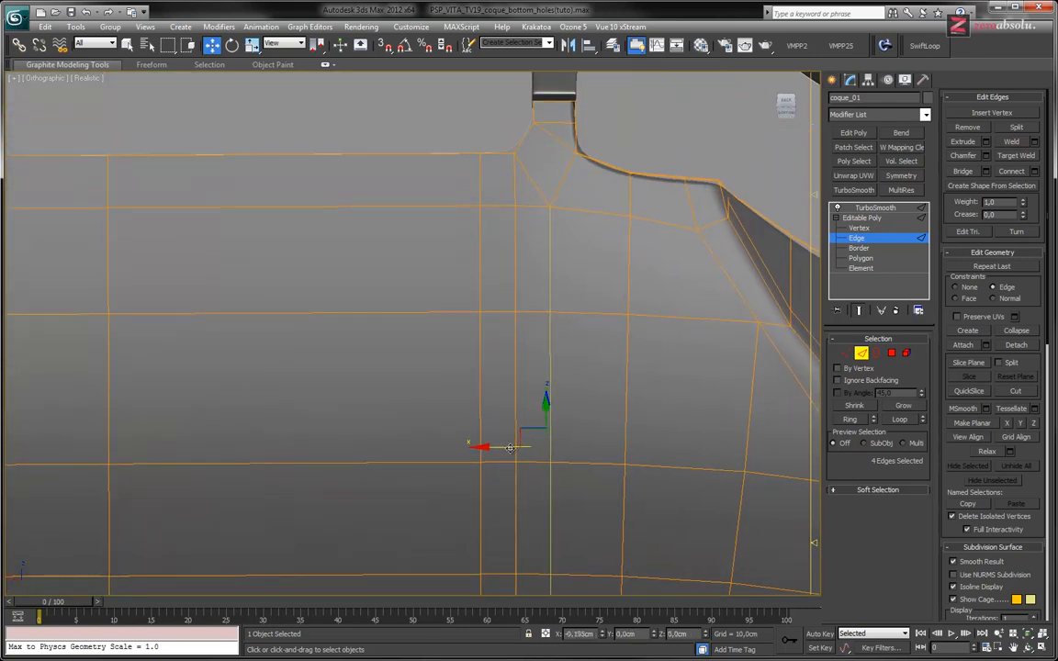
pyautogui.click(562, 244)
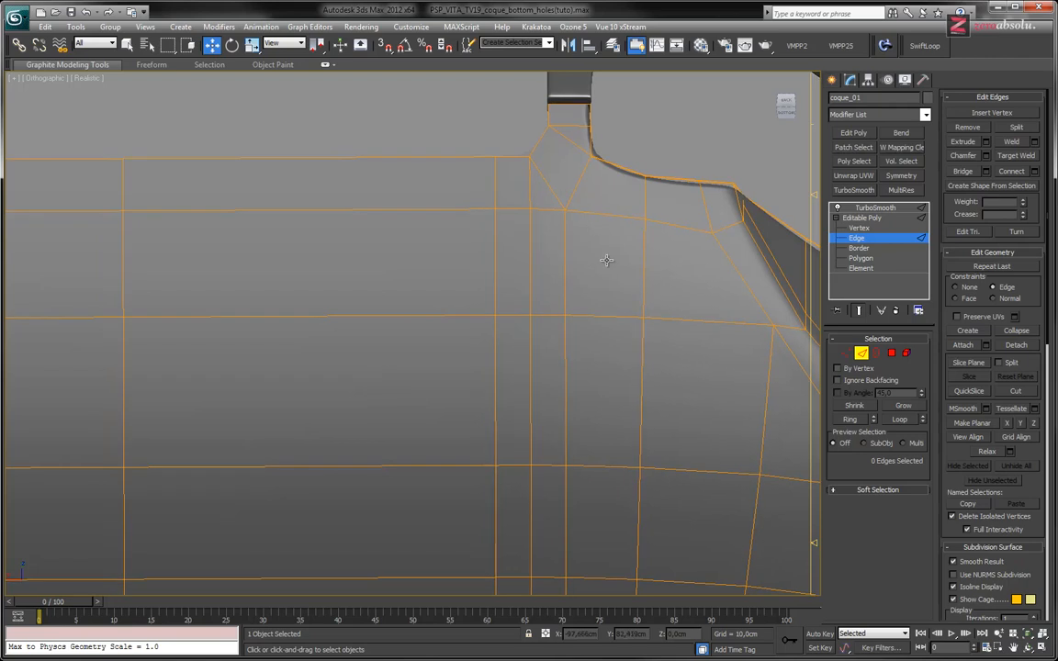
# Step: Inspect the corner's shading from different angles and return the viewport to the Back view around it
pyautogui.scroll(2, 521, 199)
pyautogui.scroll(-2, 522, 199)
pyautogui.keyDown('alt'); pyautogui.moveTo(527, 209); pyautogui.dragTo(529, 251, button='middle'); pyautogui.keyUp('alt')
pyautogui.click(42, 81)
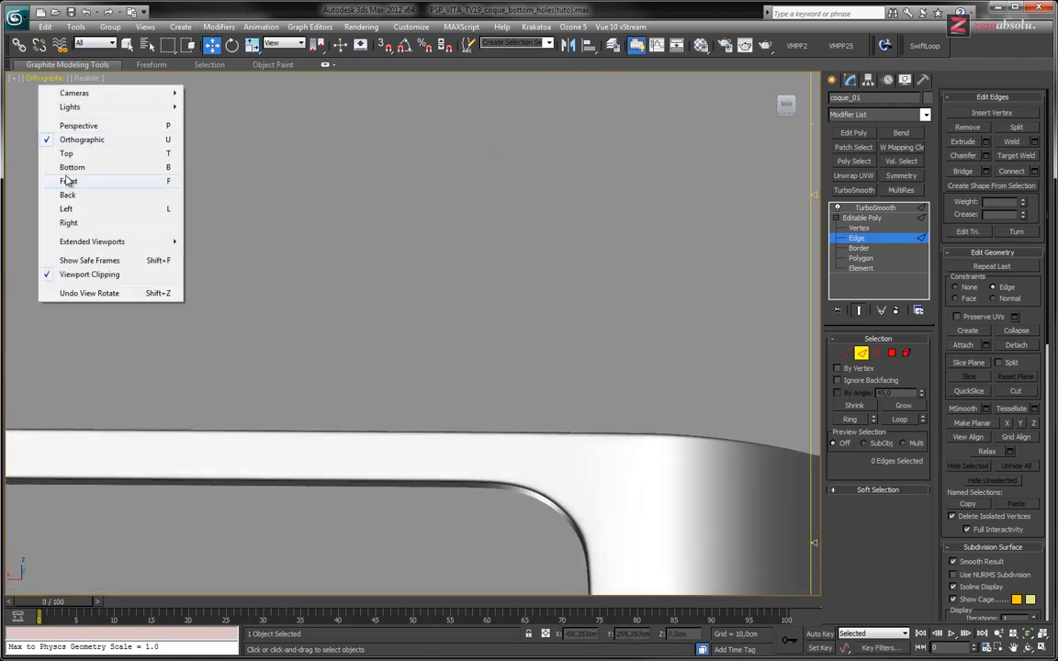
pyautogui.click(69, 195)
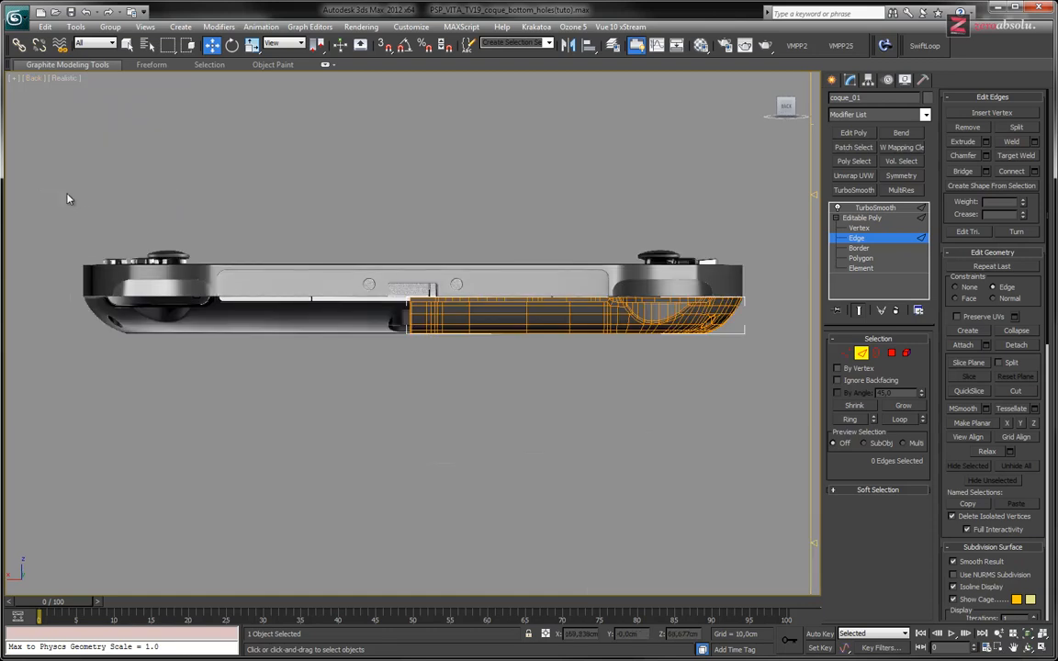
pyautogui.scroll(5, 564, 211)
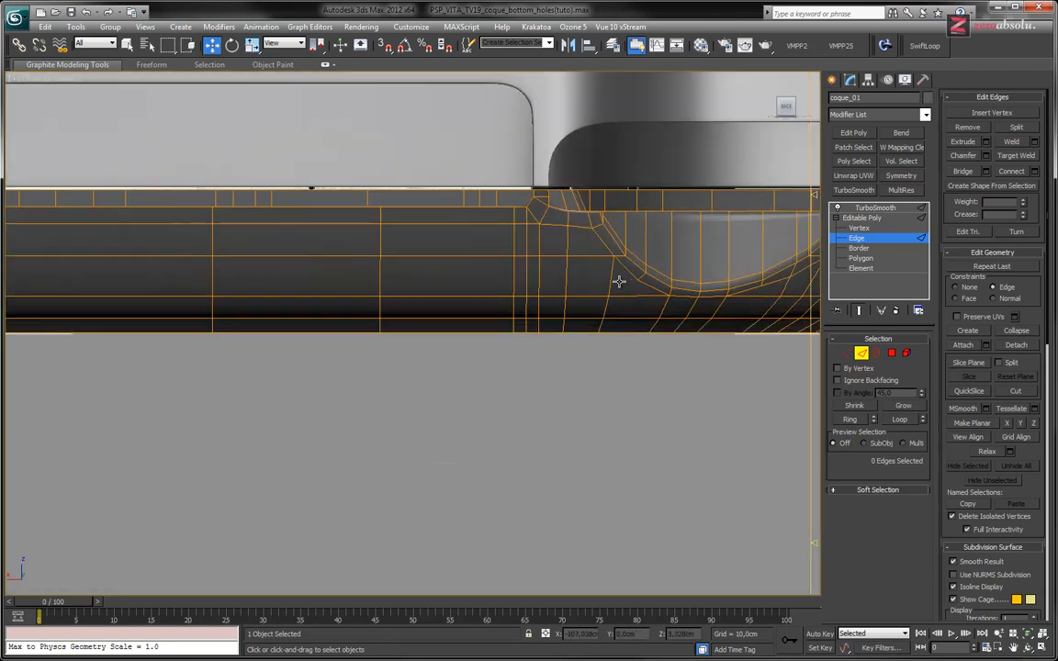
# Step: Display edged faces without smoothing and remove the five-edge vertical loop running down from the lower corner vertex
pyautogui.doubleClick(488, 194)
pyautogui.scroll(3, 504, 250)
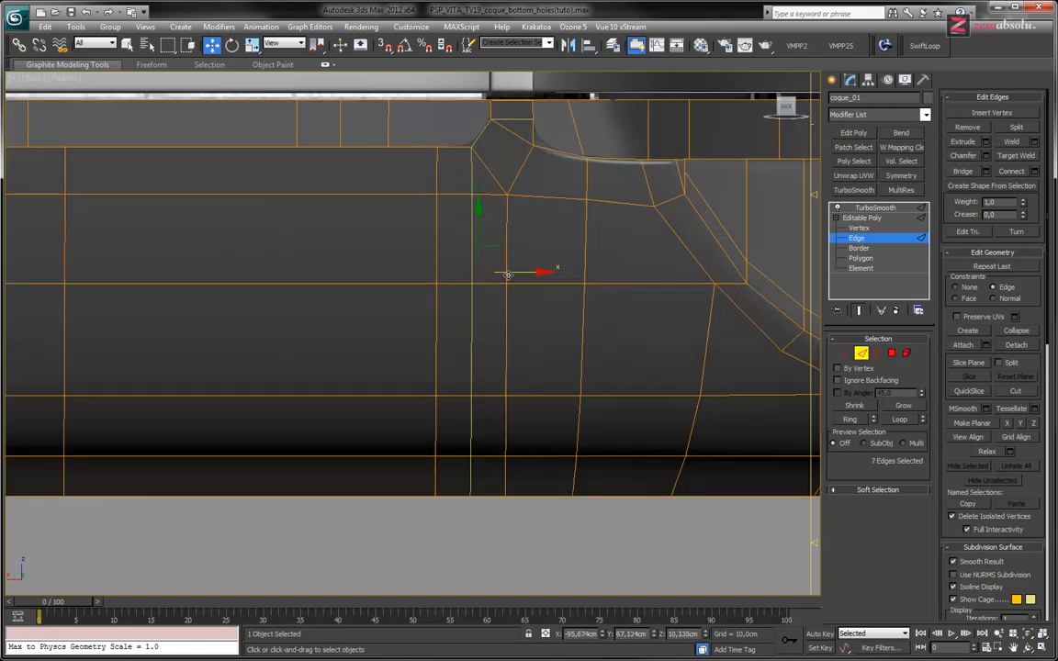
pyautogui.press('F4')
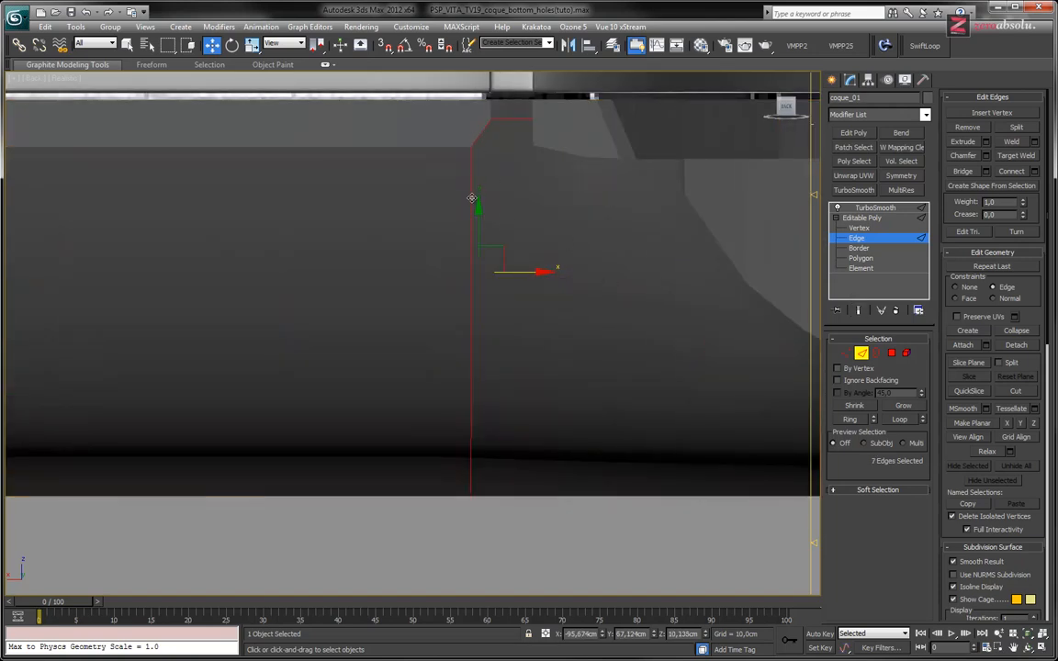
pyautogui.press('F4')
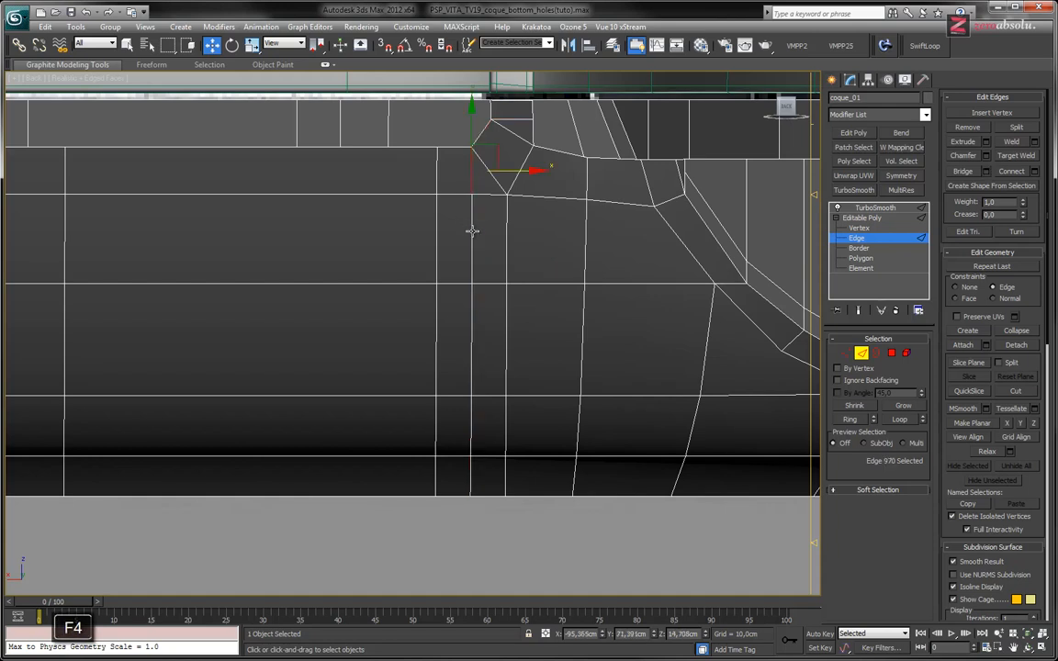
pyautogui.keyDown('alt'); pyautogui.click(518, 120); pyautogui.keyUp('alt')
pyautogui.keyDown('alt'); pyautogui.click(480, 132); pyautogui.keyUp('alt')
pyautogui.moveTo(515, 300); pyautogui.dragTo(513, 276, button='middle')
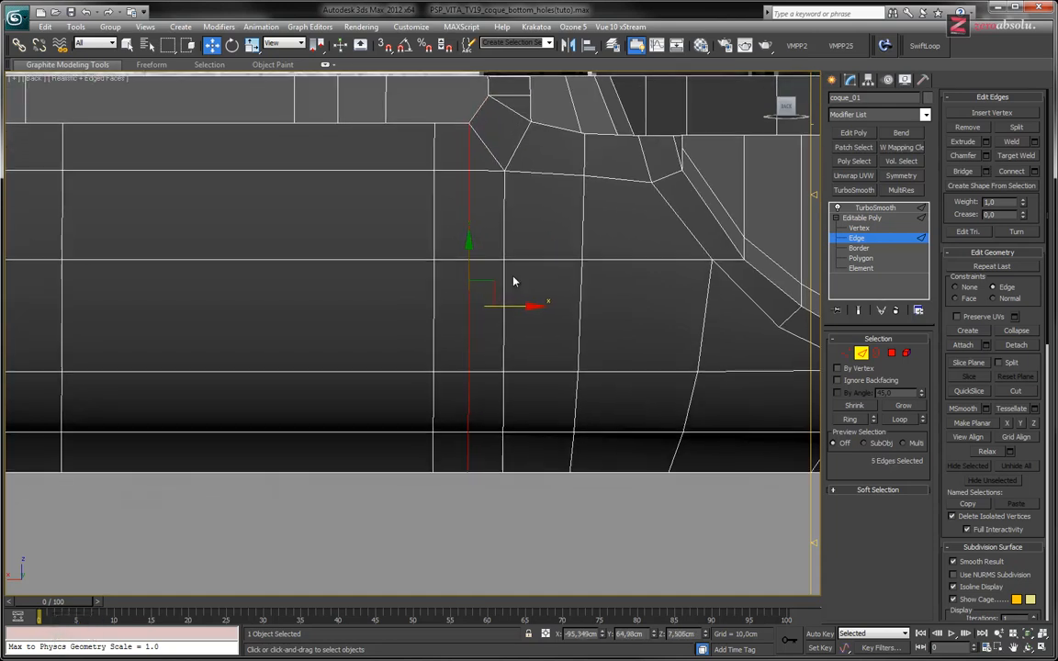
pyautogui.hotkey('ctrl', 'BackSpace')
pyautogui.moveTo(500, 228); pyautogui.dragTo(497, 266, button='middle')
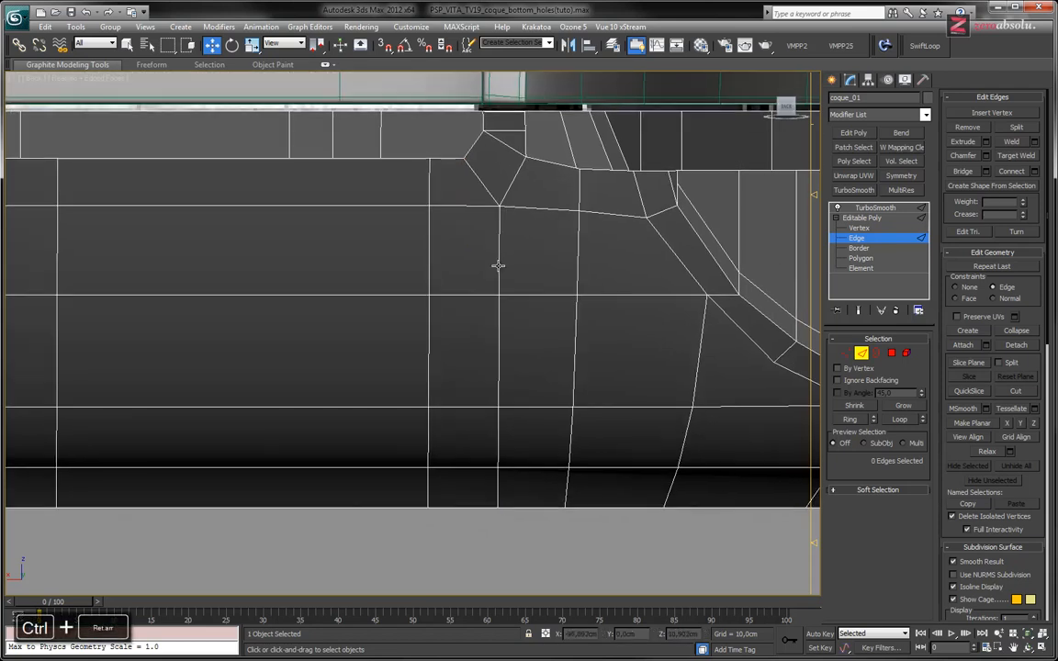
# Step: Show the smoothed result and select the lower corner vertex of the opening at Vertex level
pyautogui.click(856, 309)
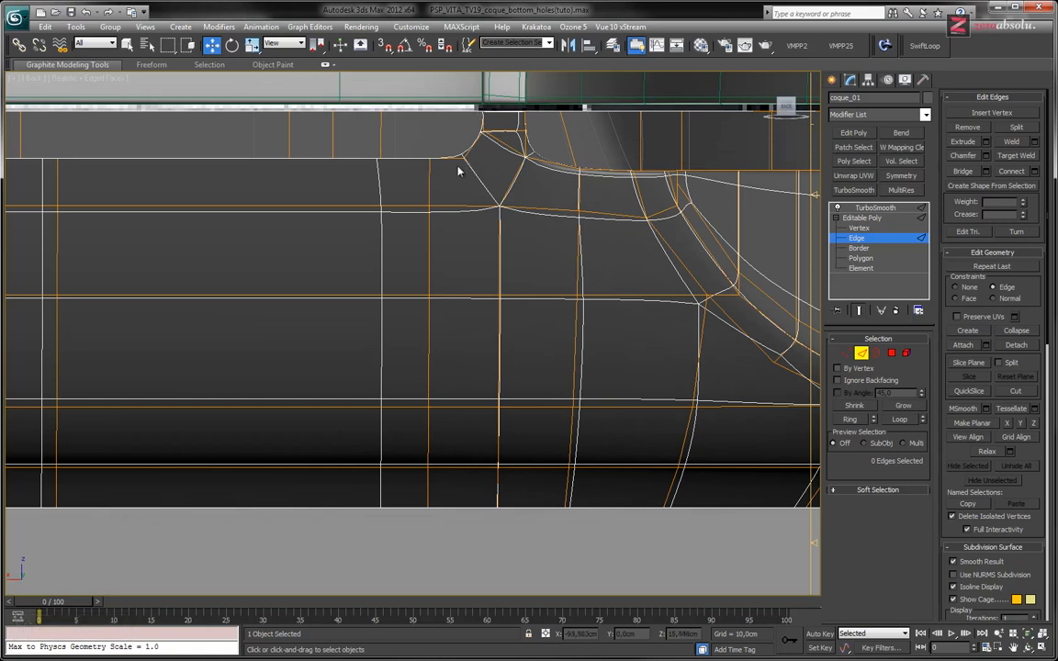
pyautogui.moveTo(487, 203); pyautogui.dragTo(507, 235, button='middle')
pyautogui.scroll(3, 484, 189)
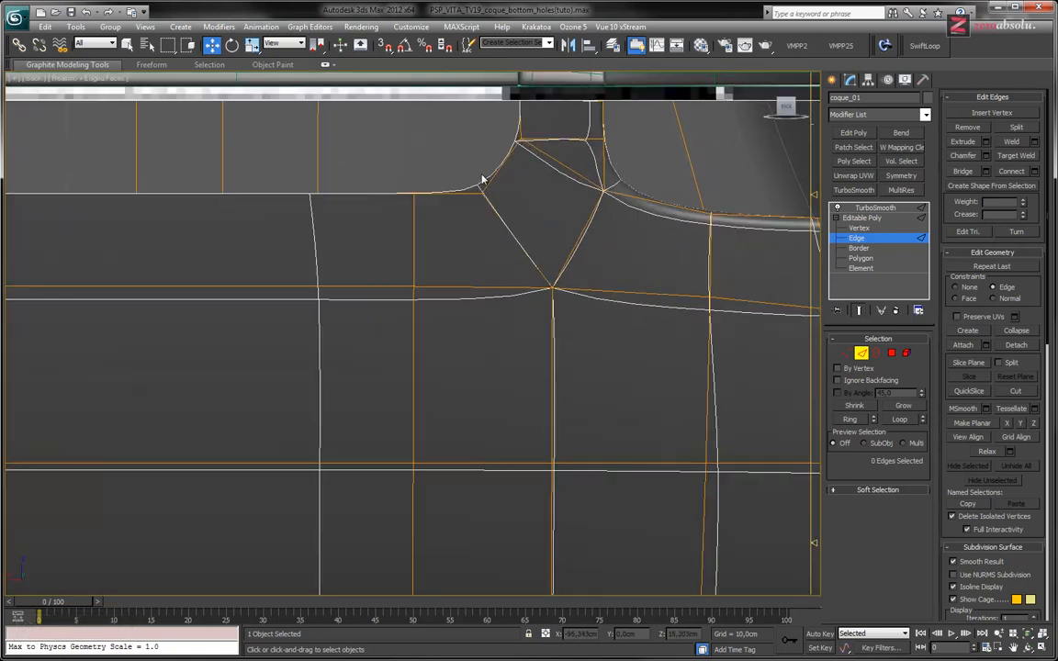
pyautogui.click(859, 228)
pyautogui.click(479, 191)
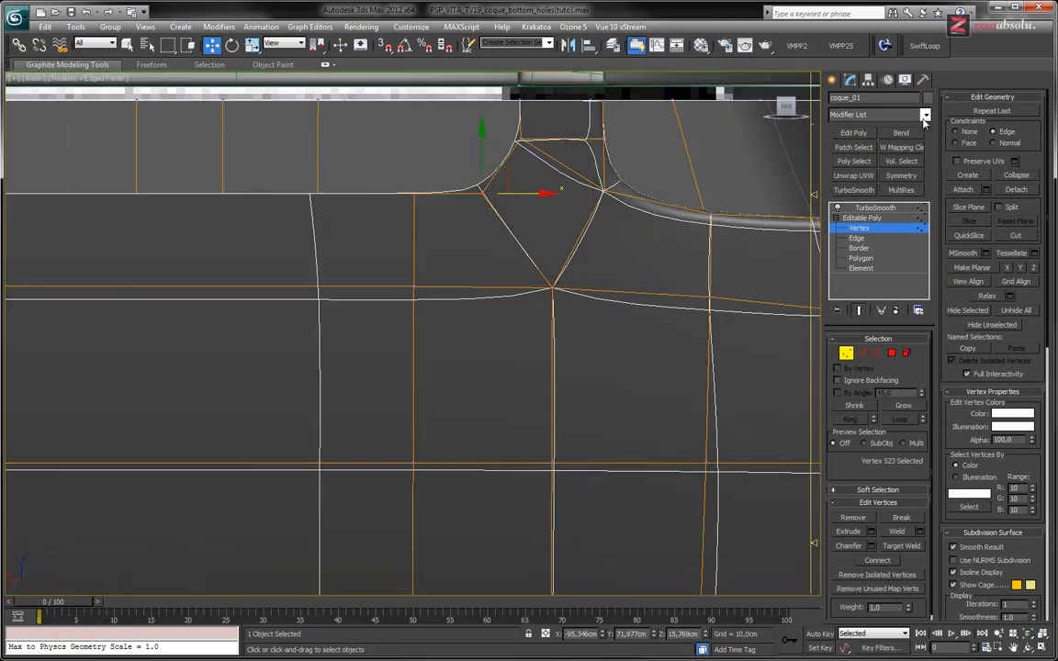
# Step: Hide the smoothed result and try moving the lower corner vertex toward the trigger cut-out with the Edge constraint
pyautogui.click(858, 310)
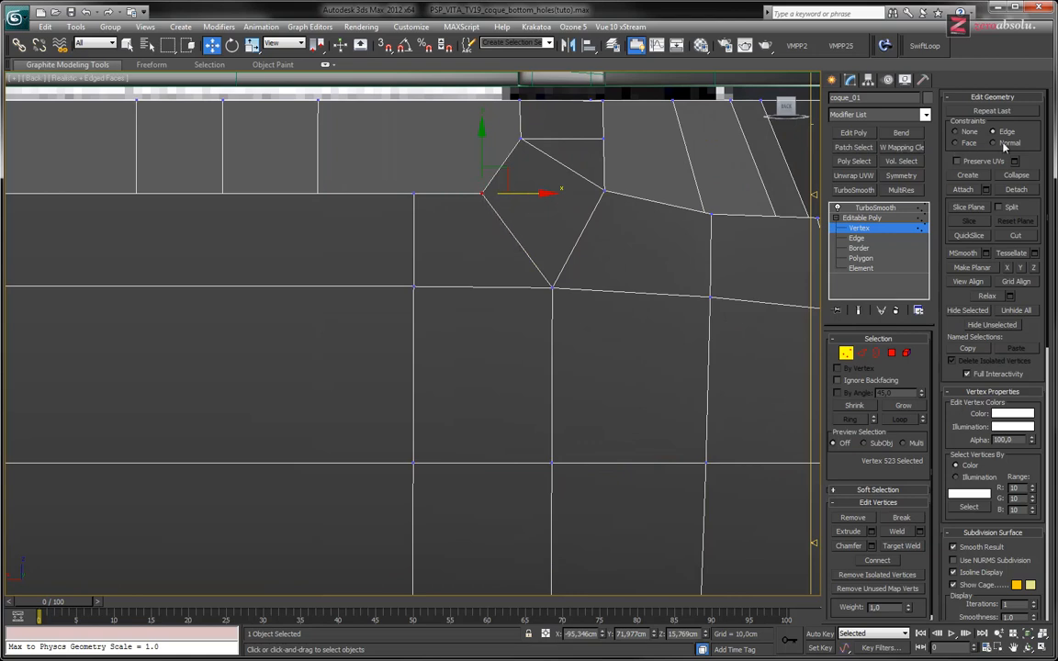
pyautogui.moveTo(505, 169); pyautogui.dragTo(512, 174)
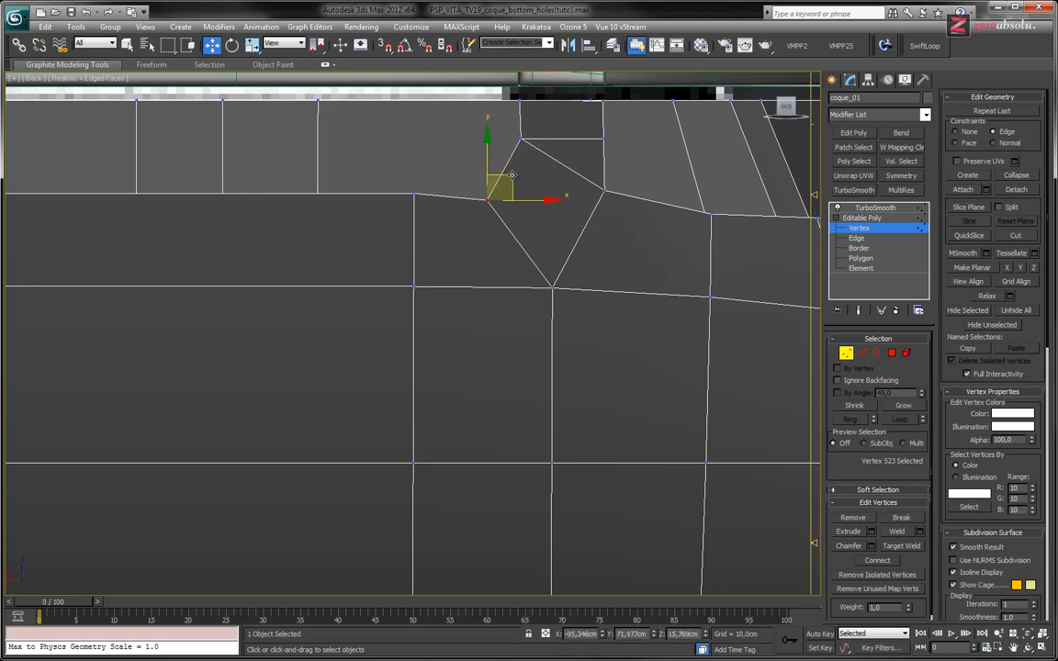
pyautogui.hotkey('ctrl', 'z')
pyautogui.hotkey('ctrl', 'z')
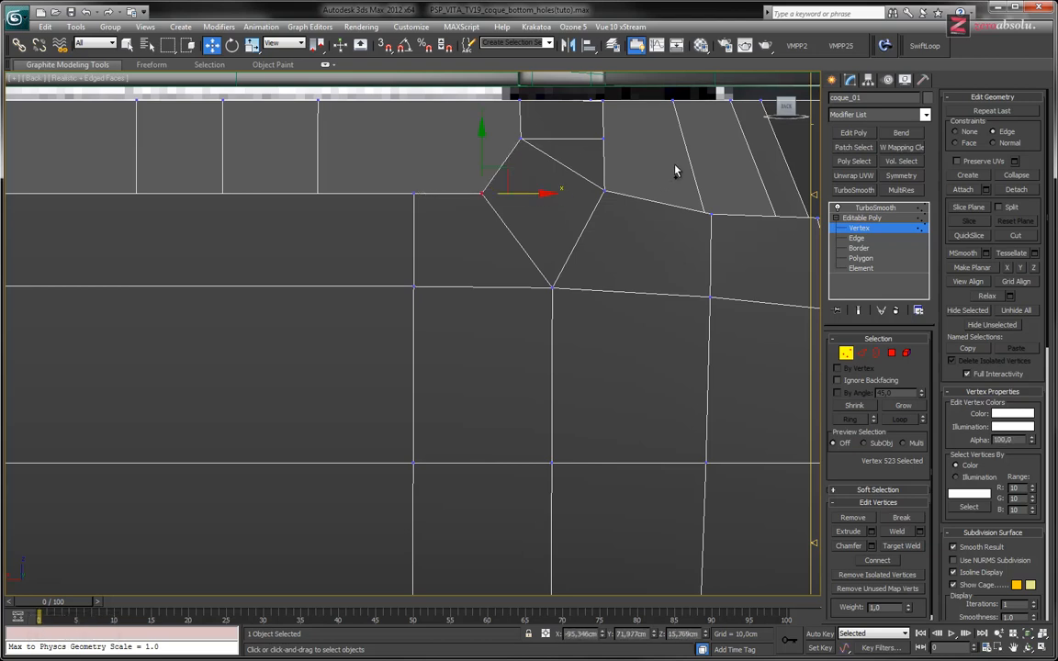
# Step: Set the constraint to Face, move the lower corner vertex slightly toward the trigger cut-out and show the smoothed result again
pyautogui.click(957, 143)
pyautogui.moveTo(524, 193); pyautogui.dragTo(554, 199)
pyautogui.click(859, 310)
pyautogui.moveTo(559, 212); pyautogui.dragTo(562, 291, button='middle')
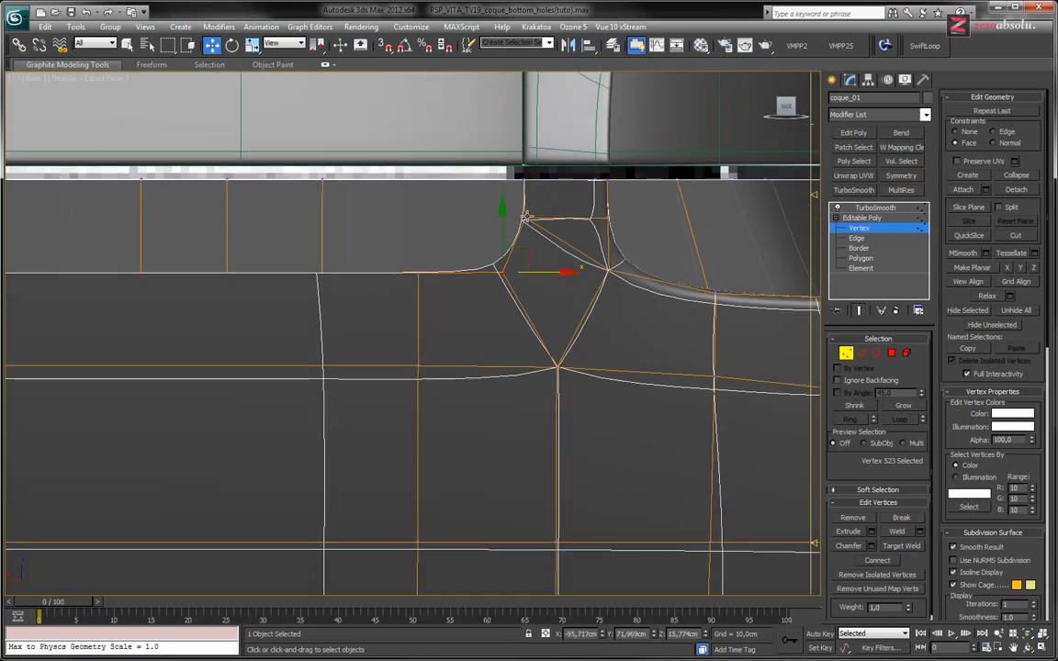
# Step: Try moving the upper corner vertex of the opening, including downward with the Edge constraint
pyautogui.click(521, 219)
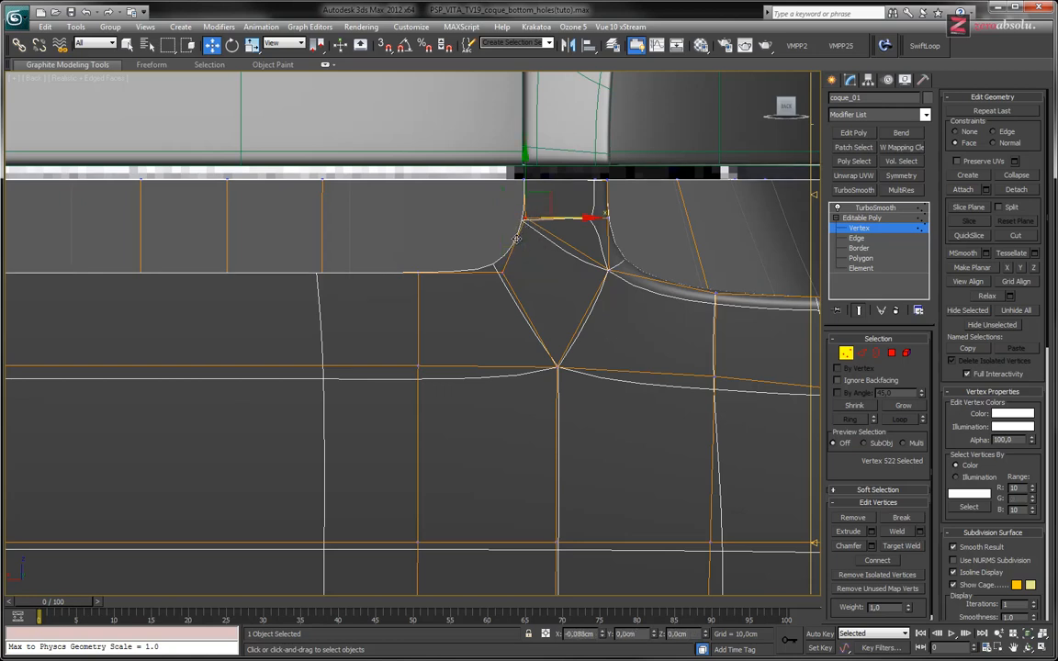
pyautogui.hotkey('ctrl', 'z')
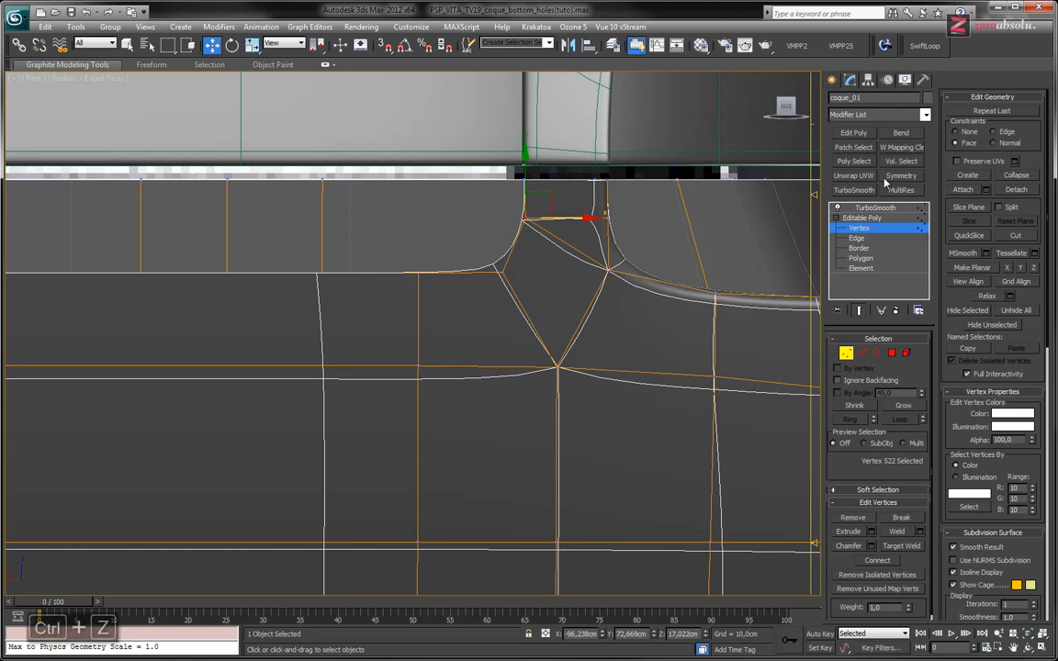
pyautogui.moveTo(524, 218)
pyautogui.mouseDown()
pyautogui.moveTo(519, 242)
pyautogui.moveTo(524, 233)
pyautogui.mouseUp()
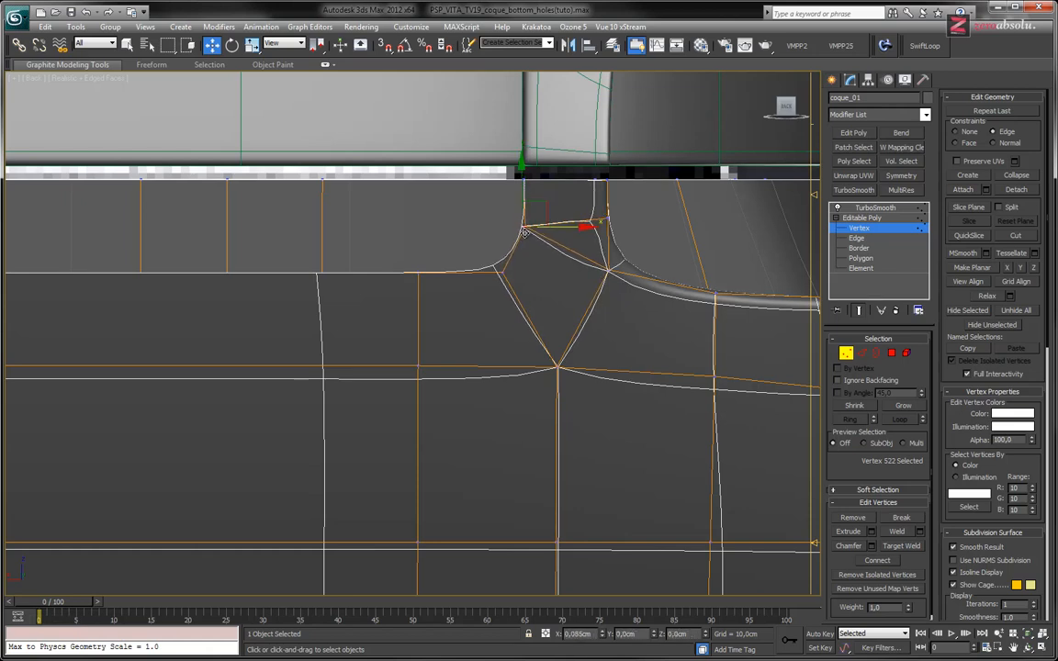
# Step: Switch the viewport to wireframe and compare the smoothed corner's curve with the reference photo
pyautogui.press('F3')
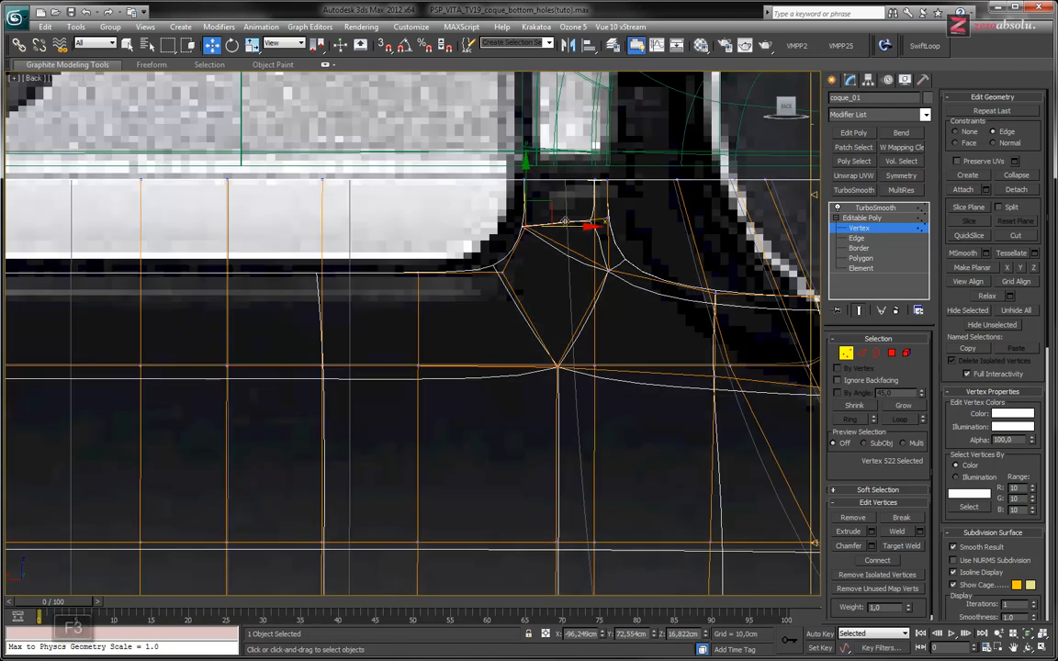
pyautogui.scroll(-3, 564, 222)
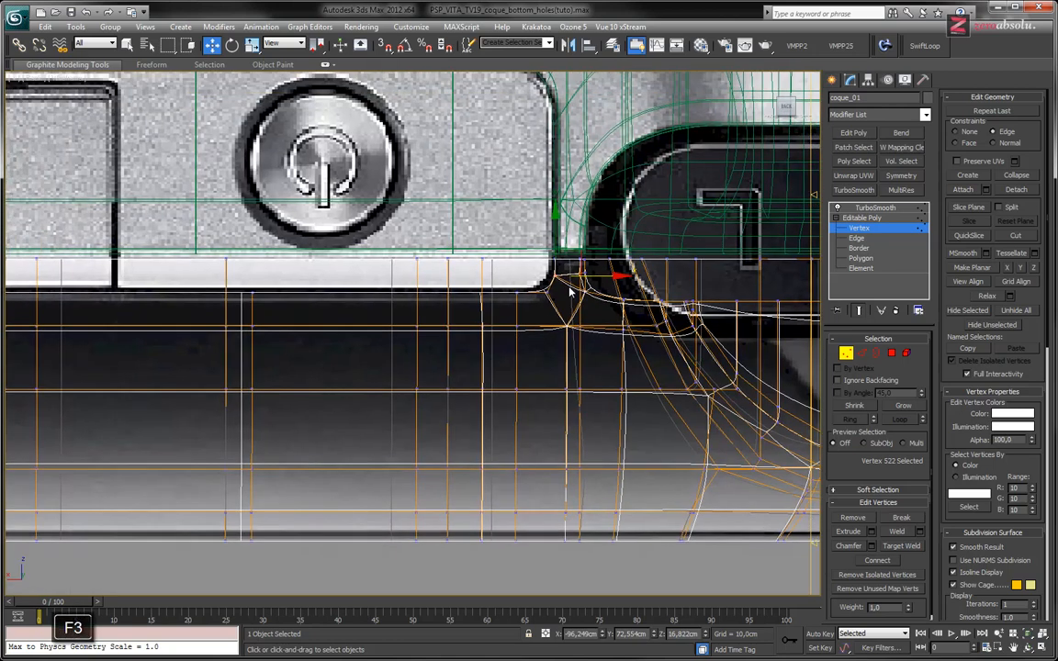
pyautogui.scroll(-1, 550, 293)
pyautogui.scroll(4, 551, 292)
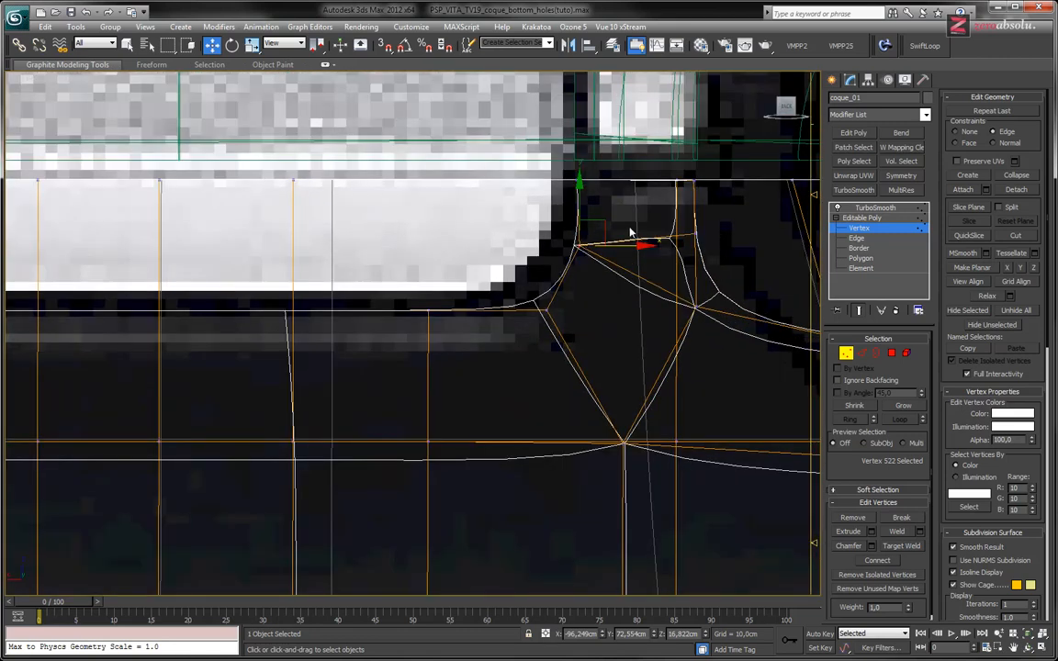
# Step: Undo the last moves of the opening's upper corner vertex and shift it slightly down with the Edge constraint
pyautogui.hotkey('ctrl', 'z')
pyautogui.hotkey('ctrl', 'z')
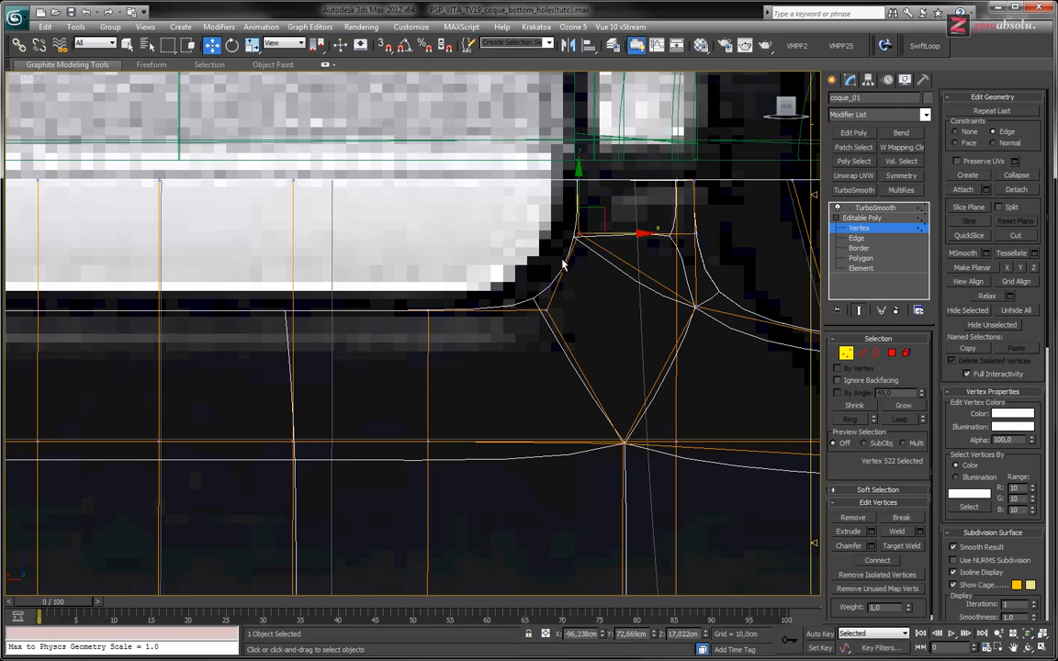
pyautogui.click(545, 311)
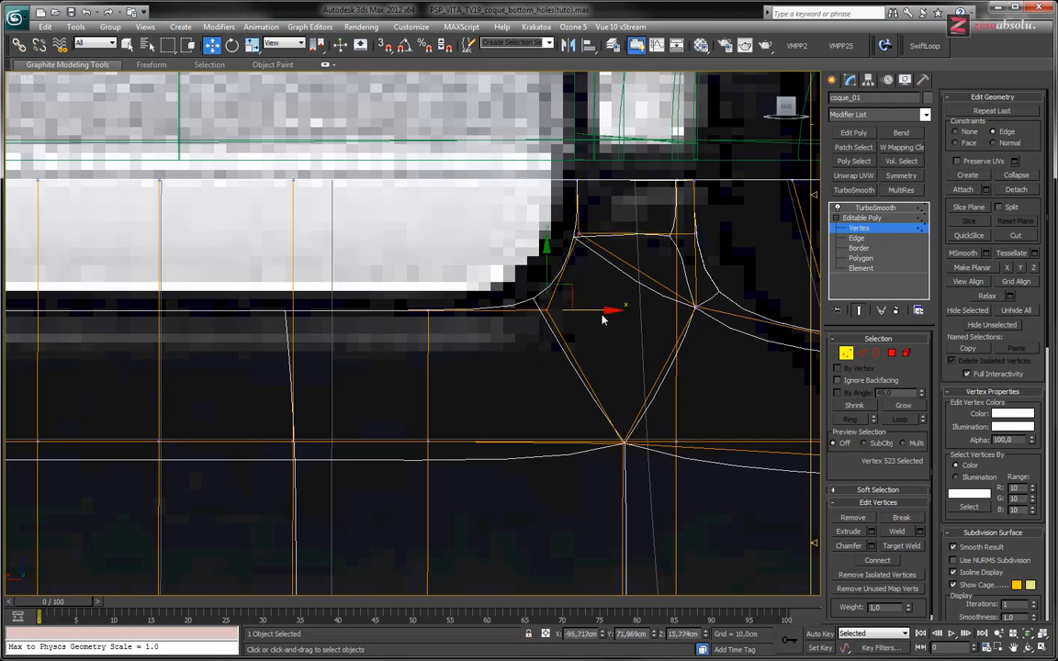
pyautogui.scroll(-2, 539, 218)
pyautogui.scroll(2, 539, 218)
pyautogui.click(593, 246)
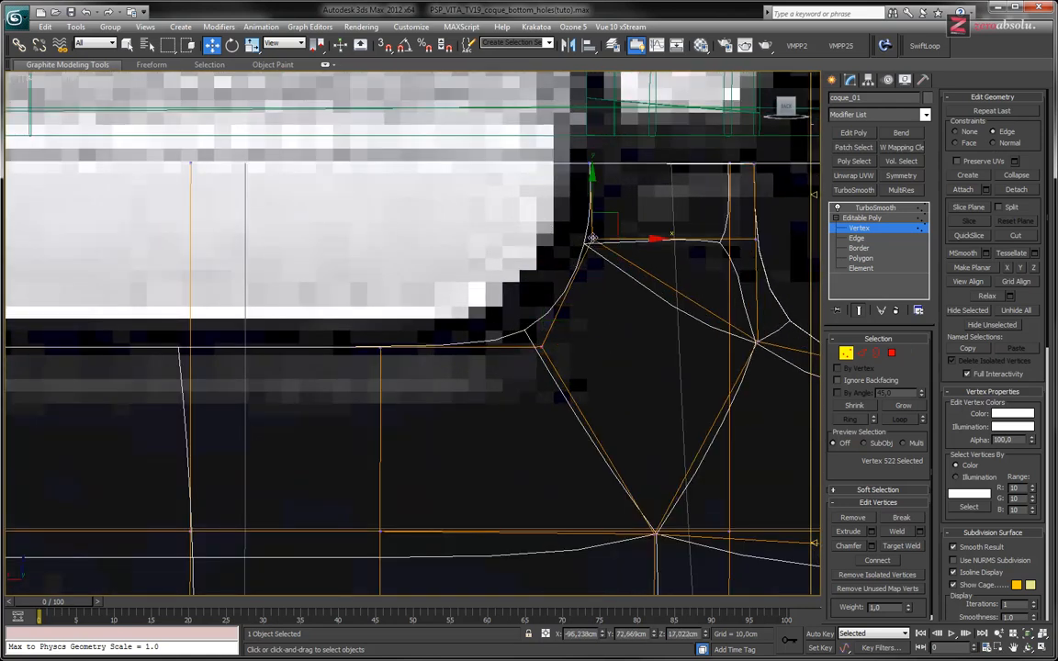
pyautogui.moveTo(591, 239)
pyautogui.mouseDown()
pyautogui.moveTo(581, 244)
pyautogui.moveTo(587, 251)
pyautogui.mouseUp()
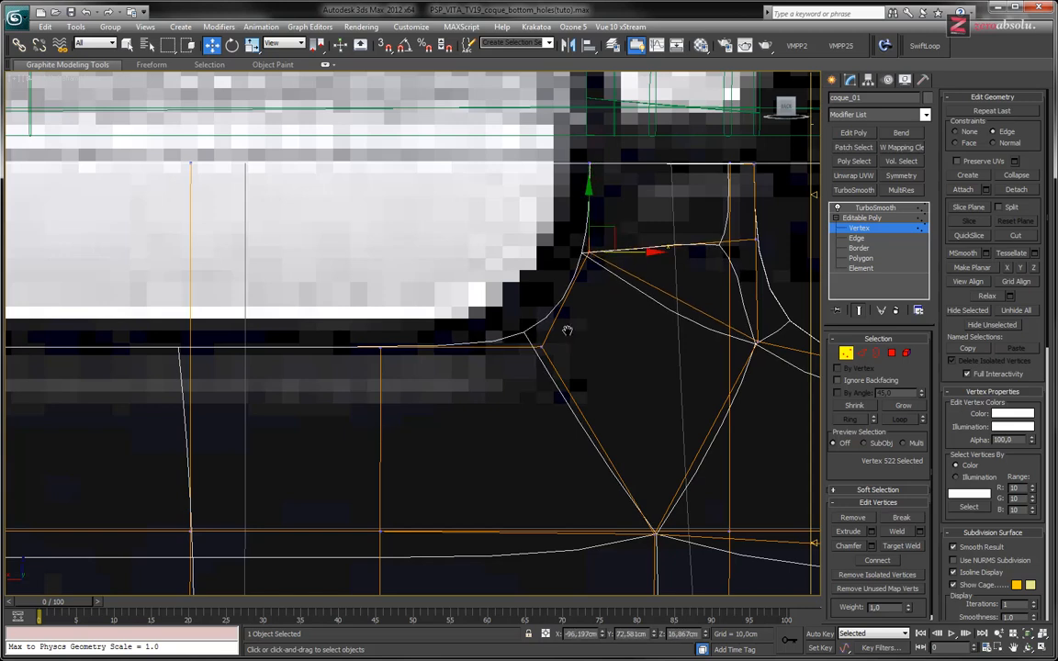
# Step: Nudge the upper corner vertex of the opening slightly toward the trigger cut-out, checking the smoothed curve against the reference photo
pyautogui.moveTo(567, 330); pyautogui.dragTo(578, 327, button='middle')
pyautogui.scroll(-6, 591, 332)
pyautogui.scroll(9, 593, 281)
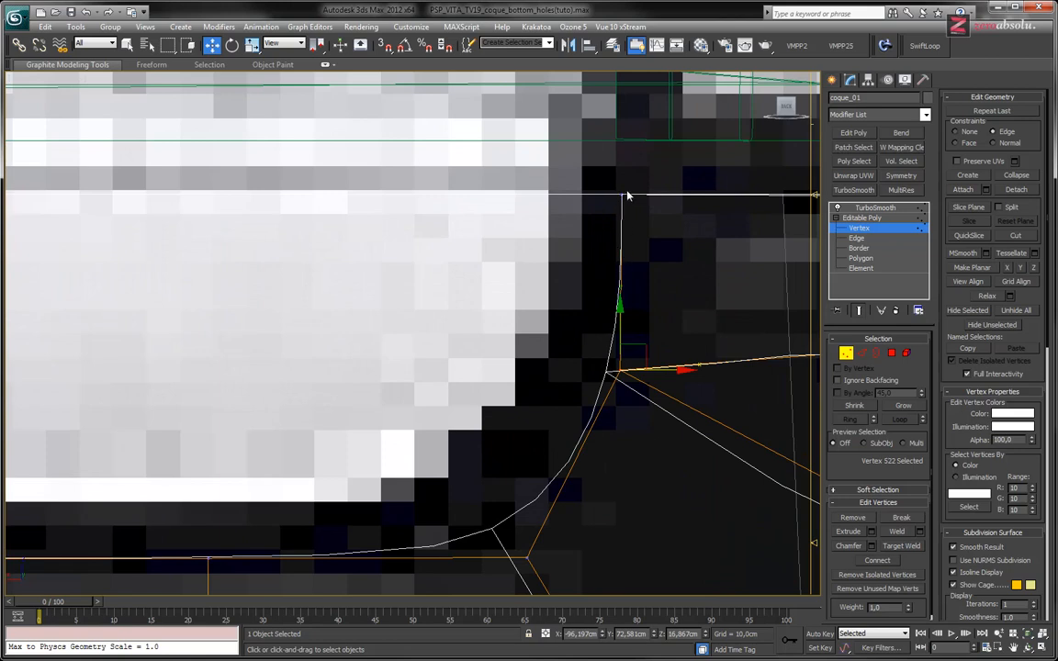
pyautogui.moveTo(648, 371); pyautogui.dragTo(653, 371)
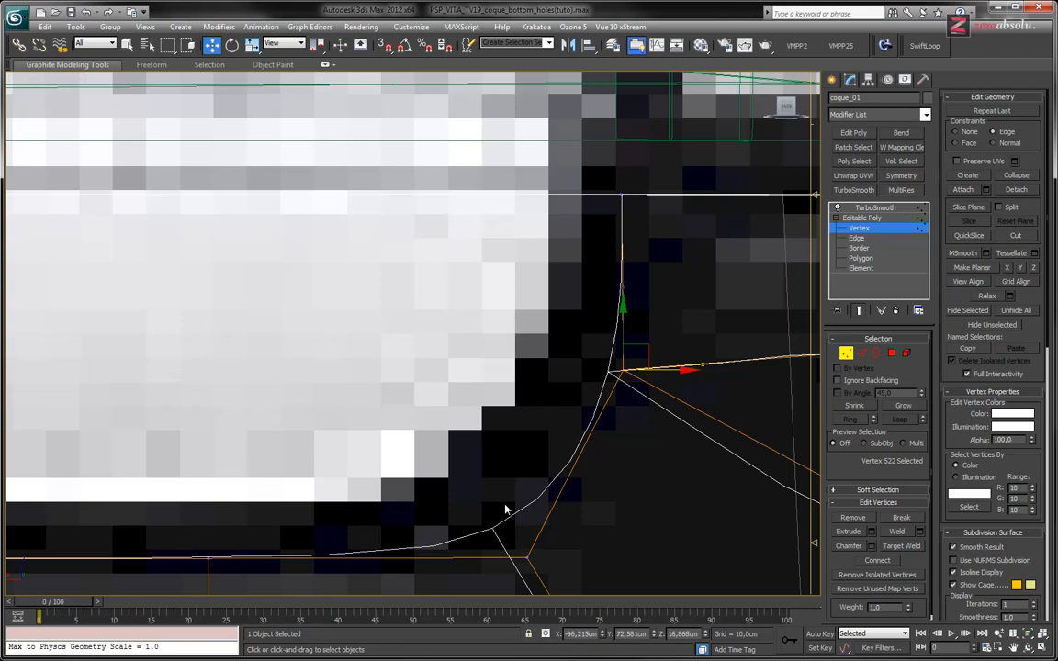
# Step: Leave vertex editing for the TurboSmooth level and examine the opening's corner against the reference photo and in shaded display
pyautogui.scroll(-8, 477, 259)
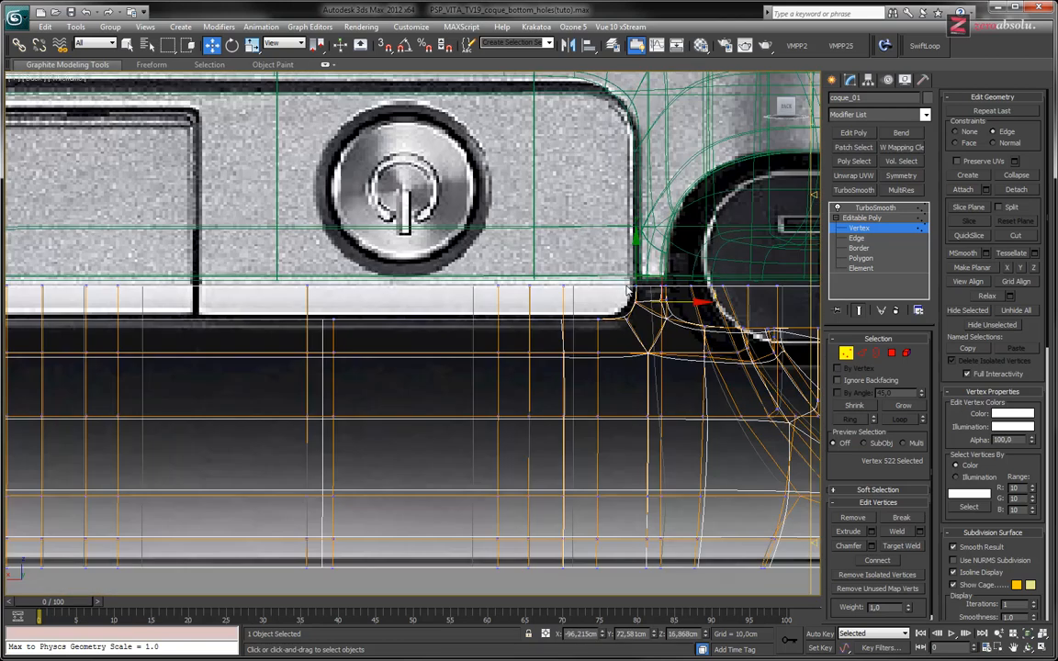
pyautogui.moveTo(630, 290); pyautogui.dragTo(562, 356, button='middle')
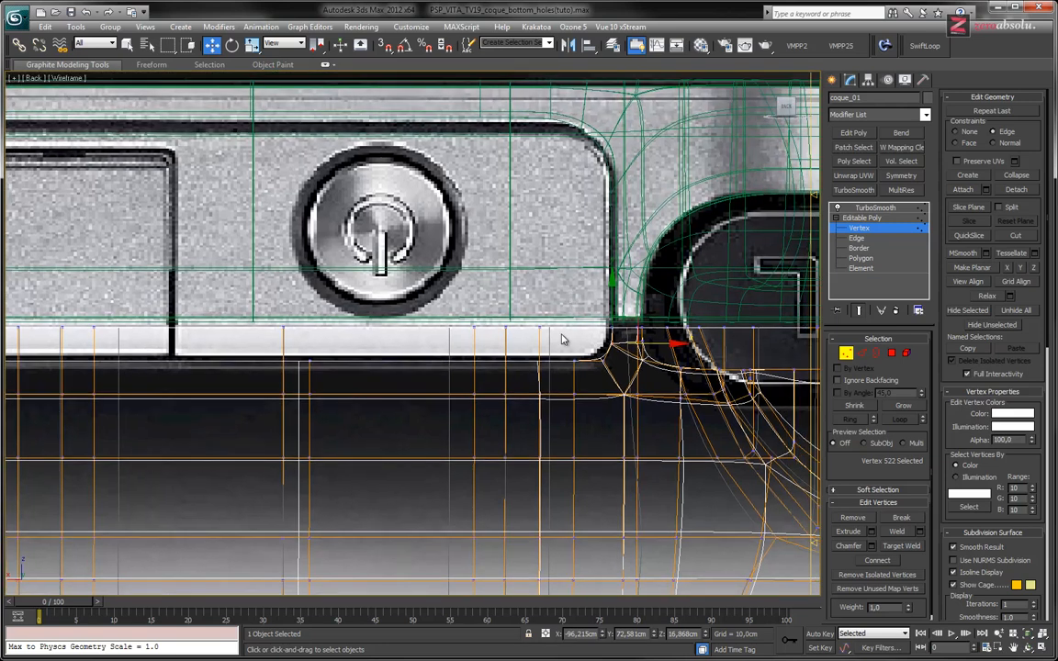
pyautogui.scroll(-4, 550, 300)
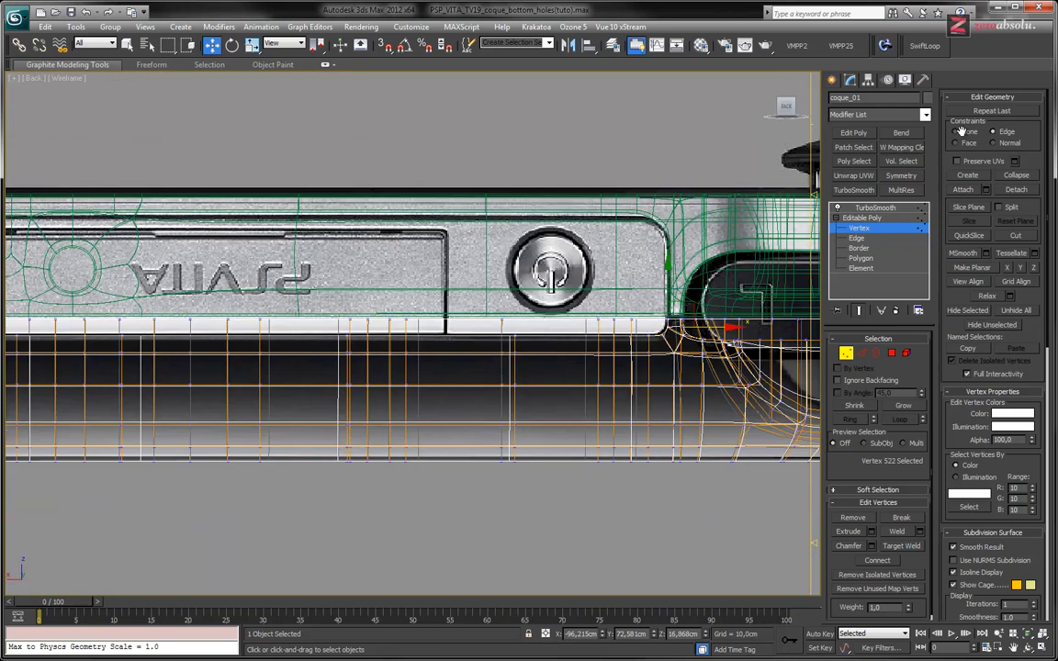
pyautogui.click(887, 218)
pyautogui.click(874, 207)
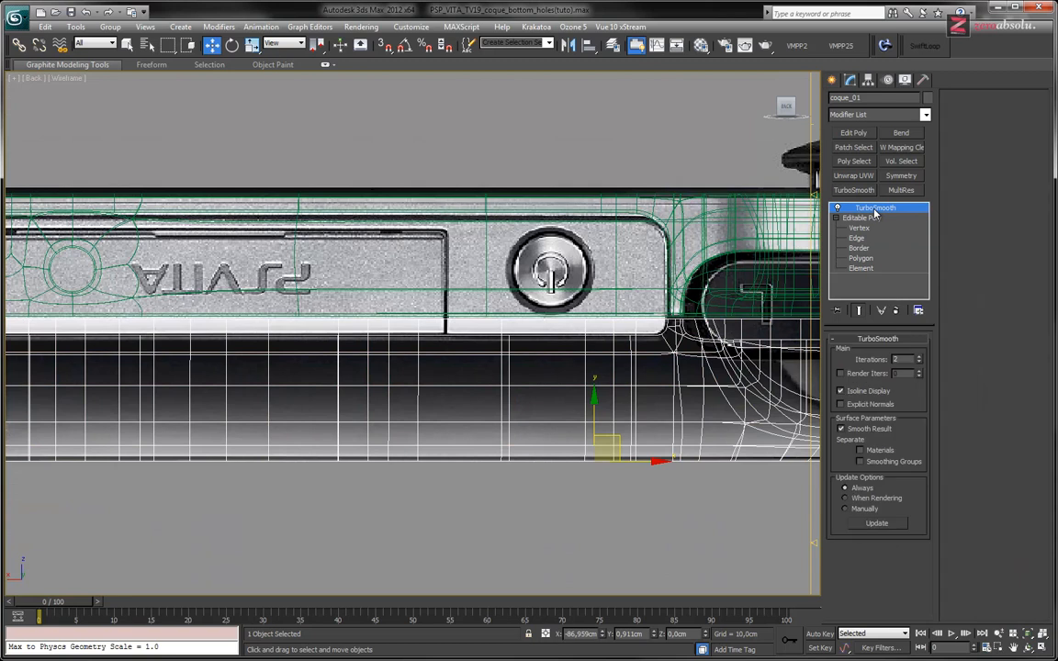
pyautogui.press('F3')
pyautogui.moveTo(408, 343); pyautogui.dragTo(447, 304, button='middle')
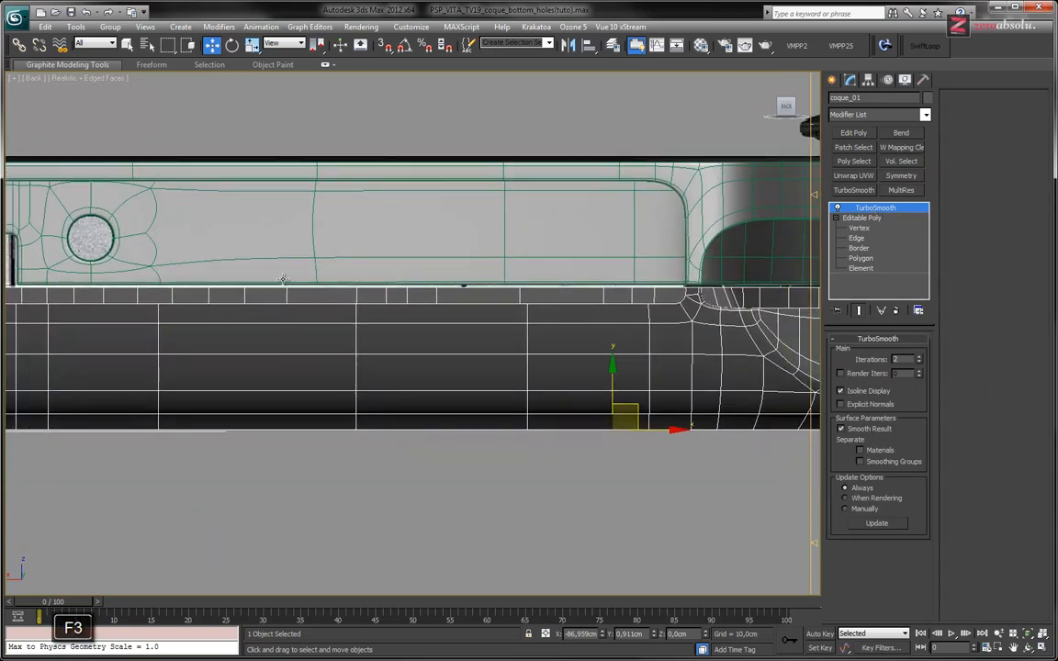
pyautogui.moveTo(197, 280); pyautogui.dragTo(130, 282, button='middle')
pyautogui.scroll(3, 552, 301)
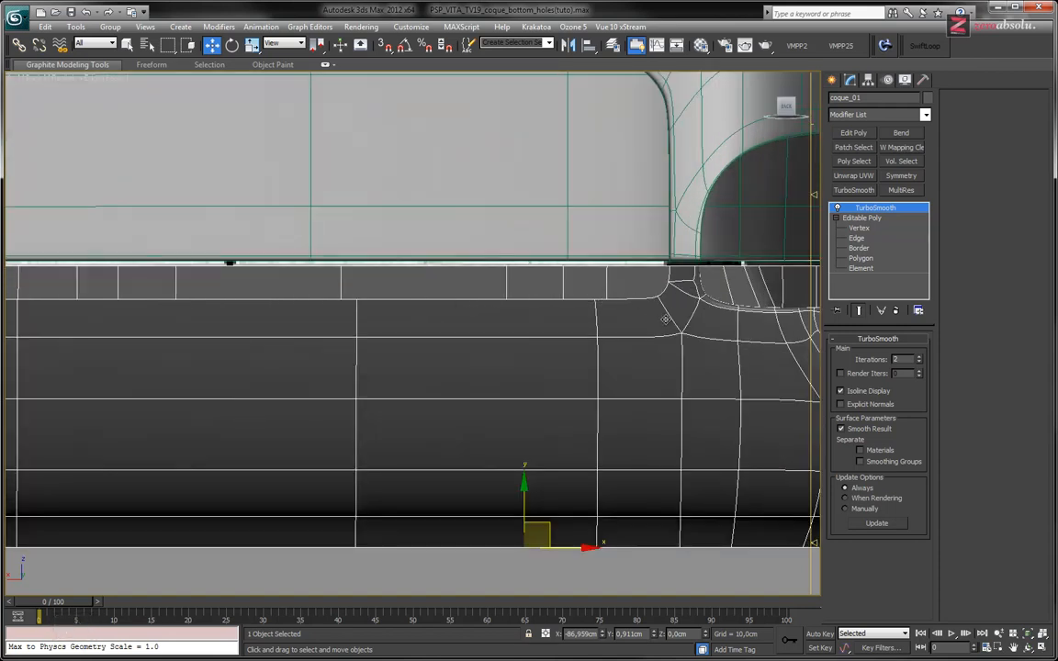
pyautogui.scroll(4, 633, 302)
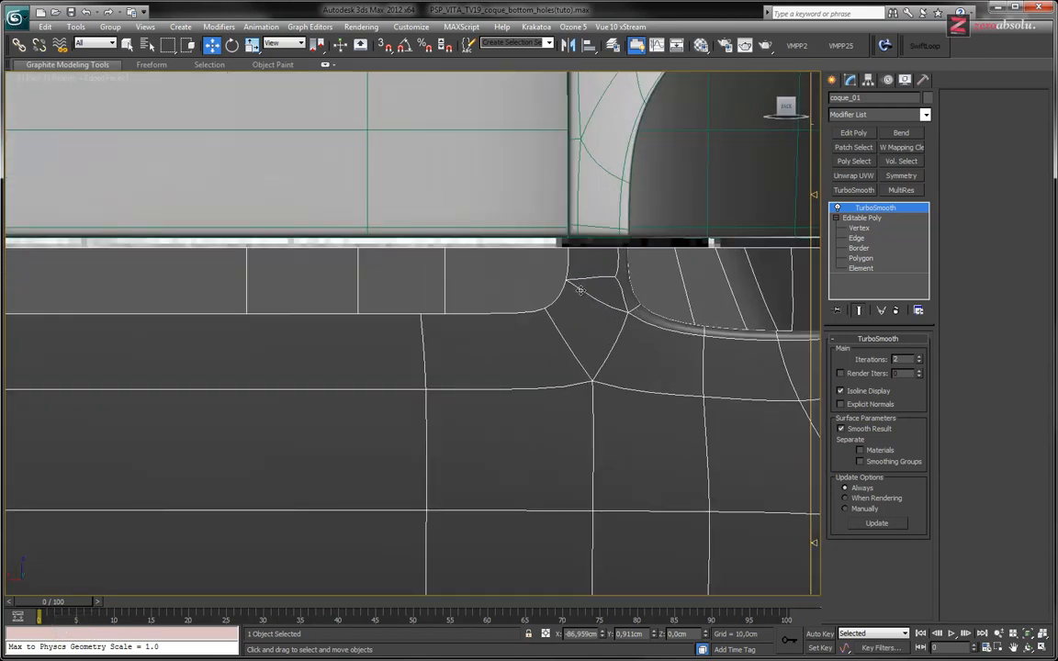
# Step: Return to vertex editing, hide the smoothed result and examine the faces between the opening's corner and the trigger cut-out
pyautogui.click(857, 229)
pyautogui.click(628, 278)
pyautogui.scroll(3, 578, 294)
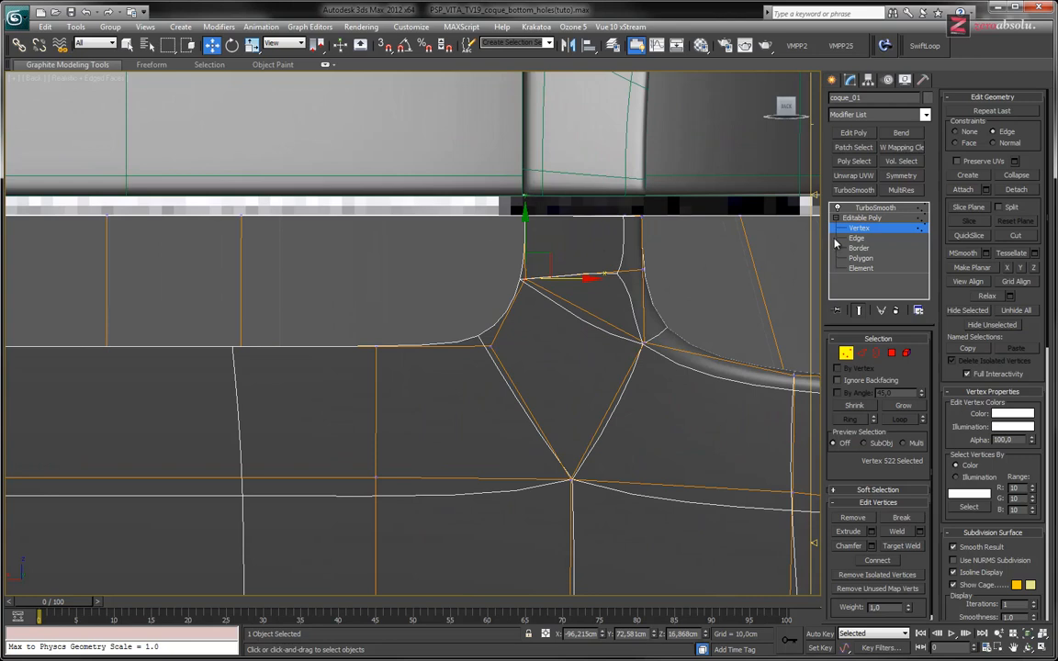
pyautogui.click(861, 310)
pyautogui.moveTo(675, 282); pyautogui.dragTo(578, 257, button='middle')
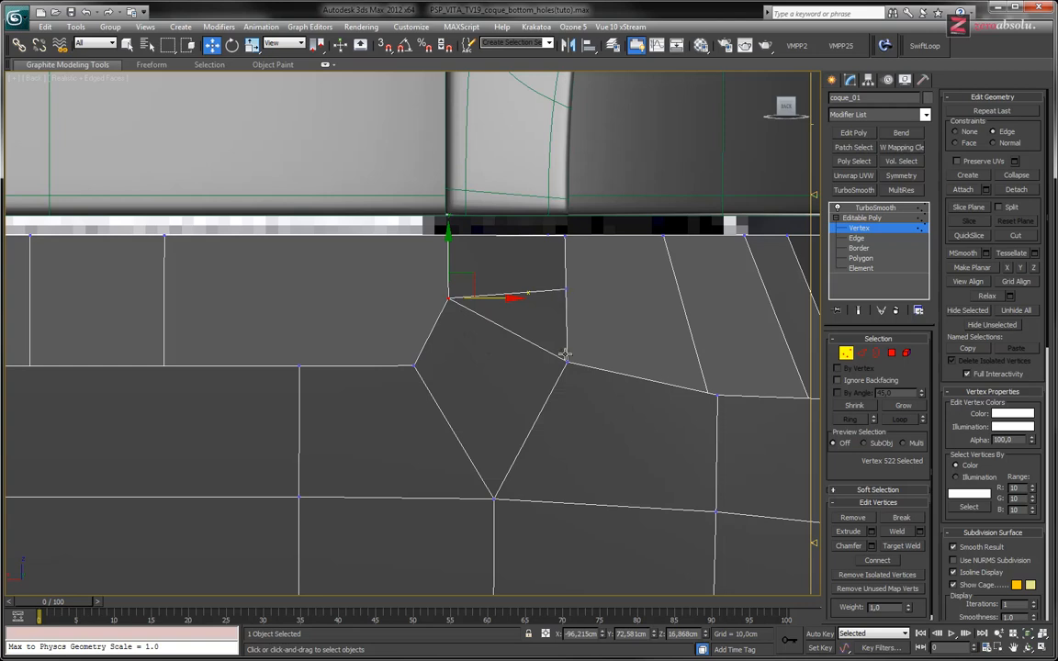
pyautogui.moveTo(582, 324); pyautogui.dragTo(498, 339, button='middle')
pyautogui.scroll(-3, 442, 331)
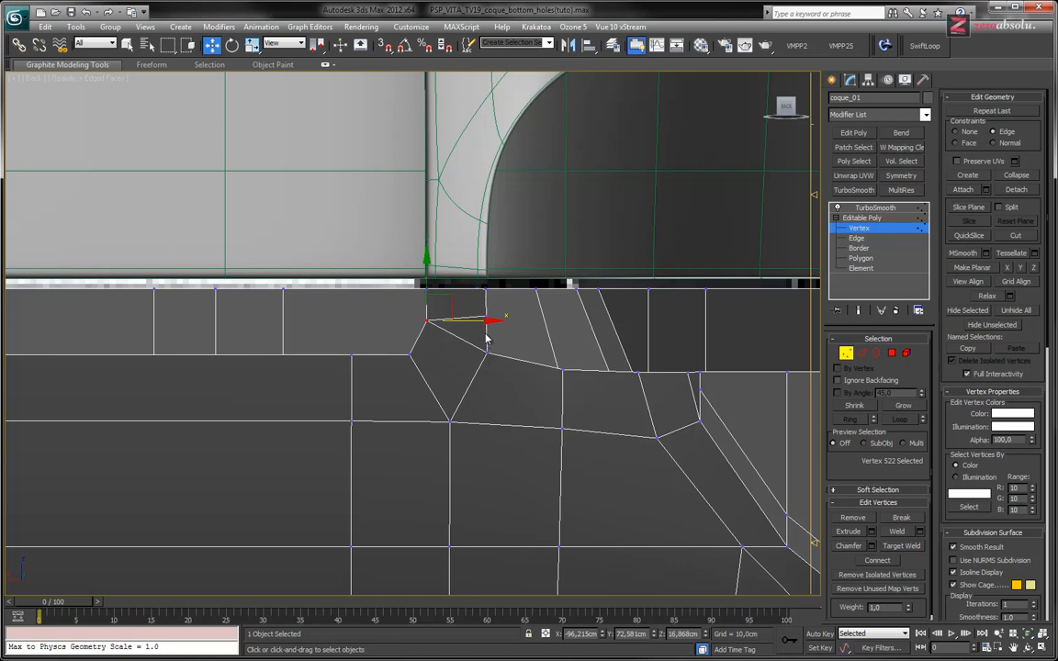
pyautogui.moveTo(503, 326)
pyautogui.mouseDown(button='middle')
pyautogui.moveTo(612, 326)
pyautogui.moveTo(522, 321)
pyautogui.mouseUp(button='middle')
pyautogui.scroll(5, 522, 326)
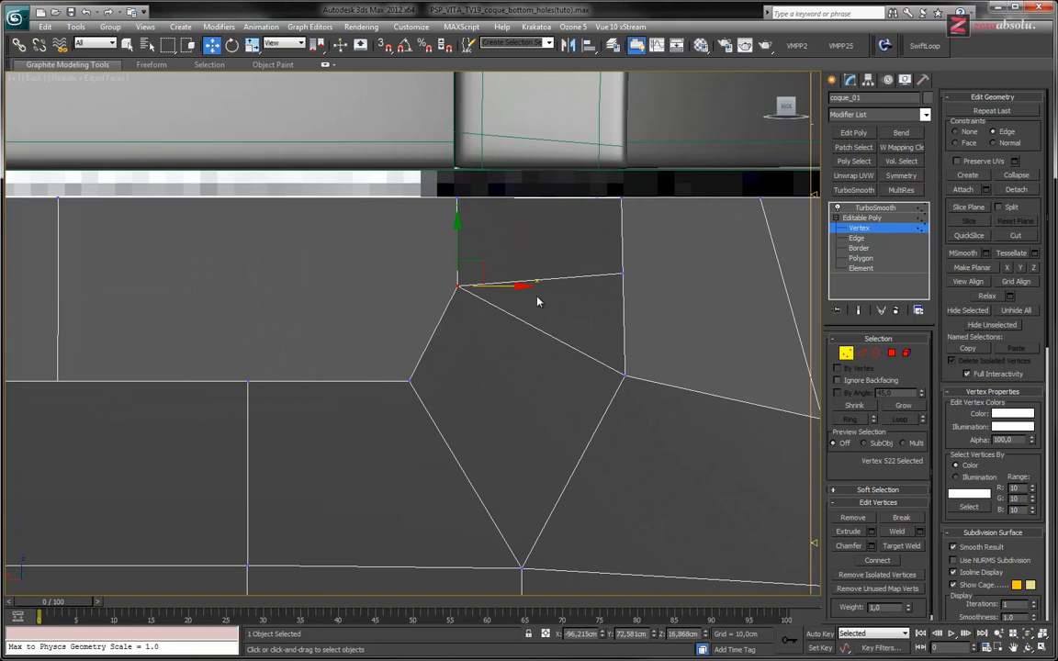
# Step: Remove the upper edge of the triangle between the opening's corner and the trigger cut-out, including leftover vertices, and show the smoothed result
pyautogui.press('2')
pyautogui.click(555, 277)
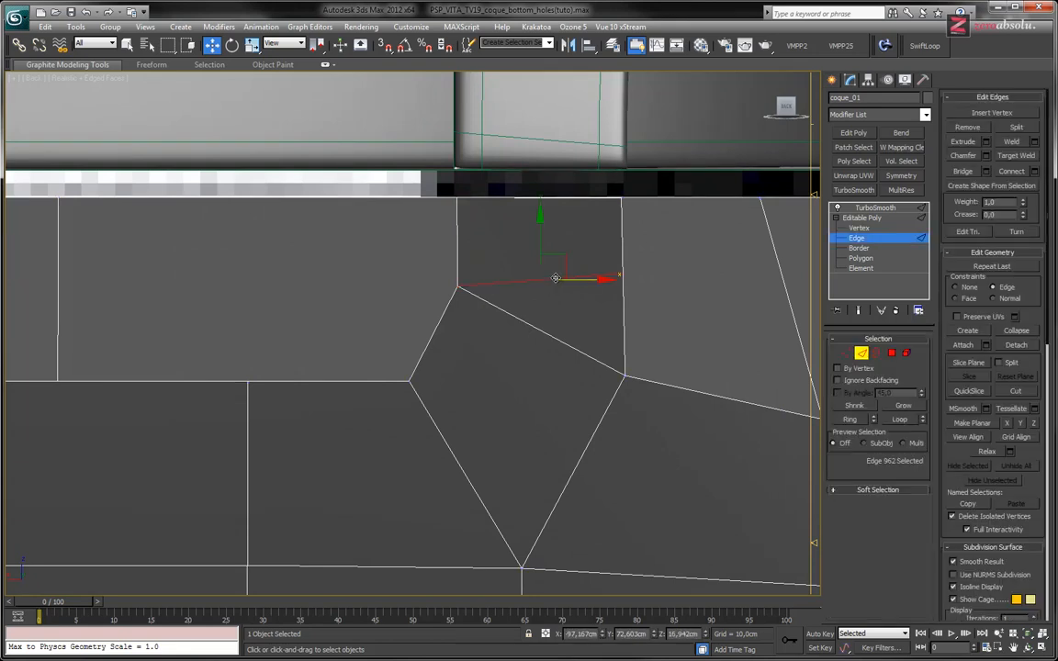
pyautogui.hotkey('ctrl', 'BackSpace')
pyautogui.click(858, 311)
# Step: Inspect the smoothed corner, with and without edged faces, and the whole rear shell from several angles at the TurboSmooth level
pyautogui.moveTo(590, 314); pyautogui.dragTo(616, 372, button='middle')
pyautogui.scroll(-5, 594, 349)
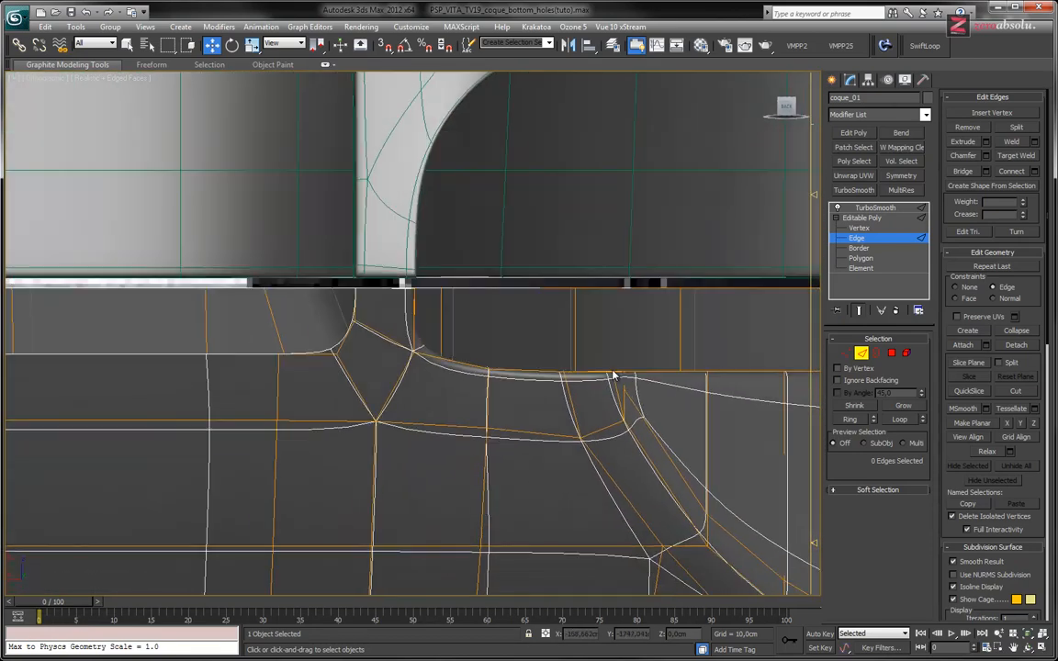
pyautogui.moveTo(470, 392); pyautogui.dragTo(478, 316, button='middle')
pyautogui.click(450, 342)
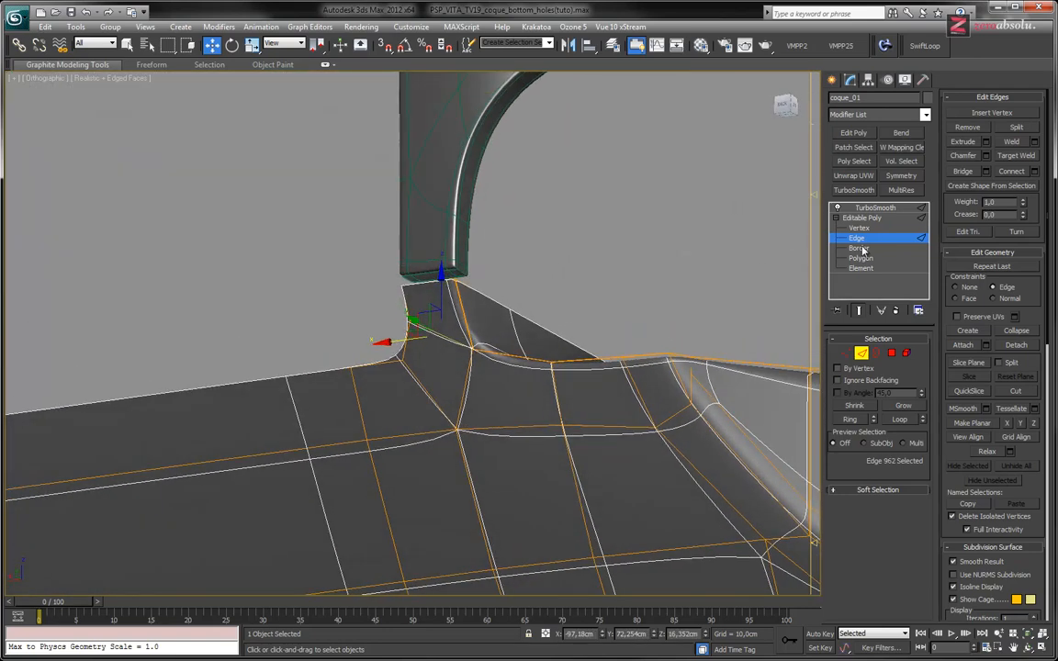
pyautogui.click(874, 208)
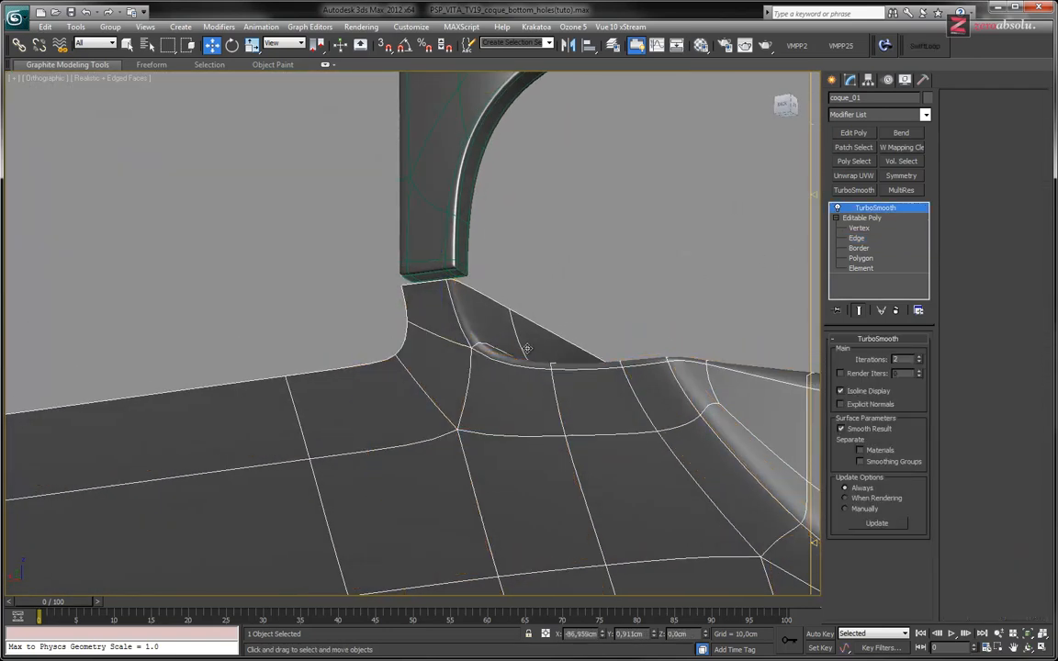
pyautogui.press('F4')
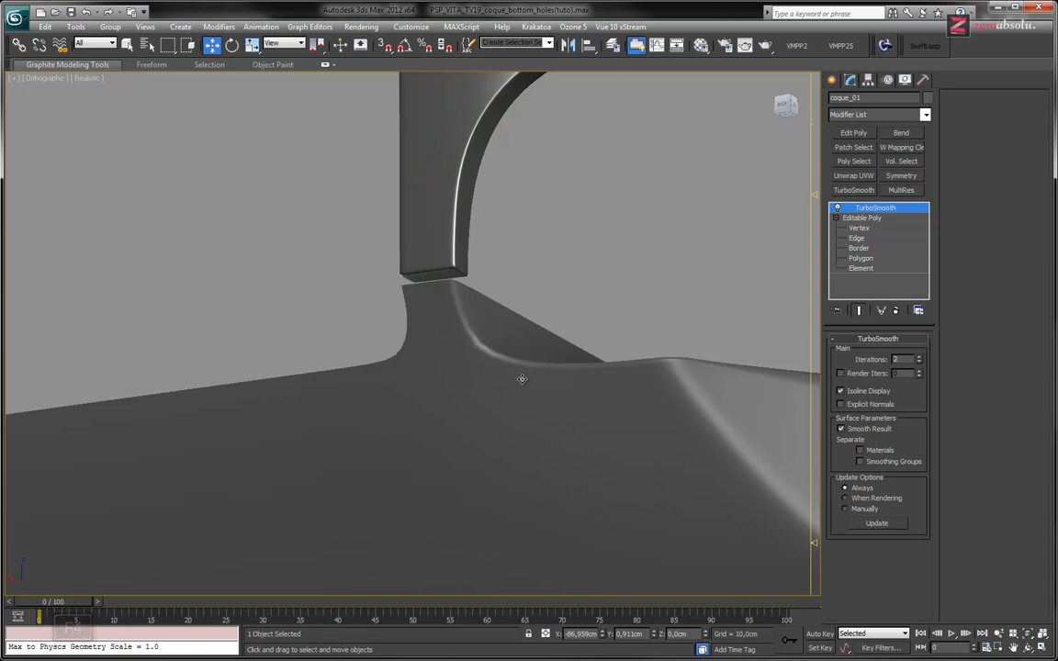
pyautogui.press('F4')
pyautogui.keyDown('alt'); pyautogui.moveTo(503, 377); pyautogui.dragTo(275, 501, button='middle'); pyautogui.keyUp('alt')
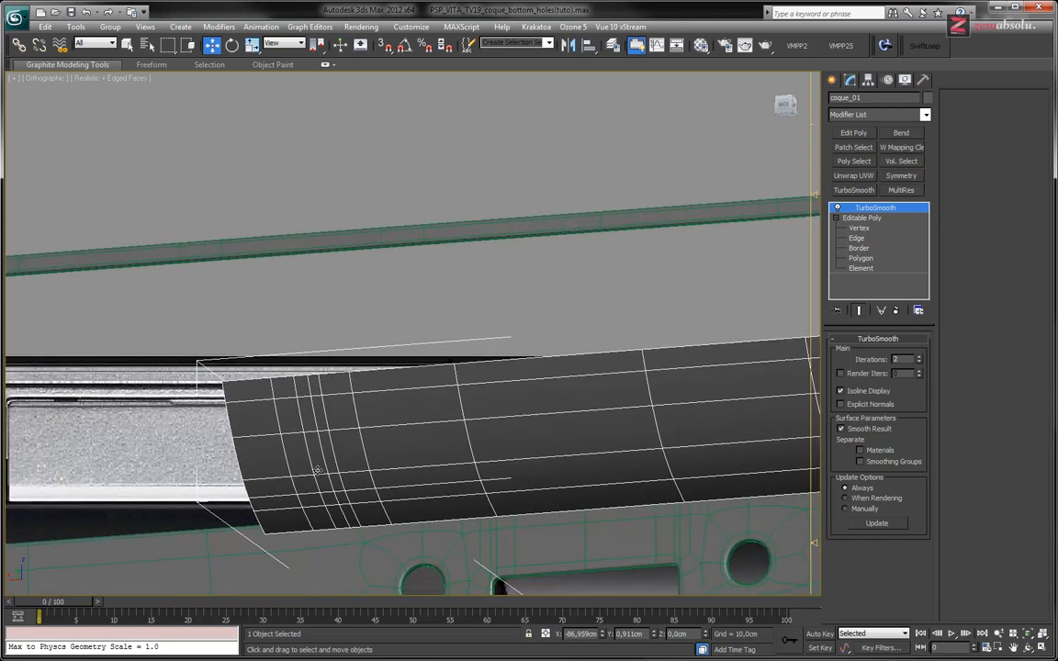
pyautogui.keyDown('alt'); pyautogui.moveTo(460, 380); pyautogui.dragTo(456, 356, button='middle'); pyautogui.keyUp('alt')
pyautogui.keyDown('alt'); pyautogui.moveTo(498, 280); pyautogui.dragTo(392, 283, button='middle'); pyautogui.keyUp('alt')
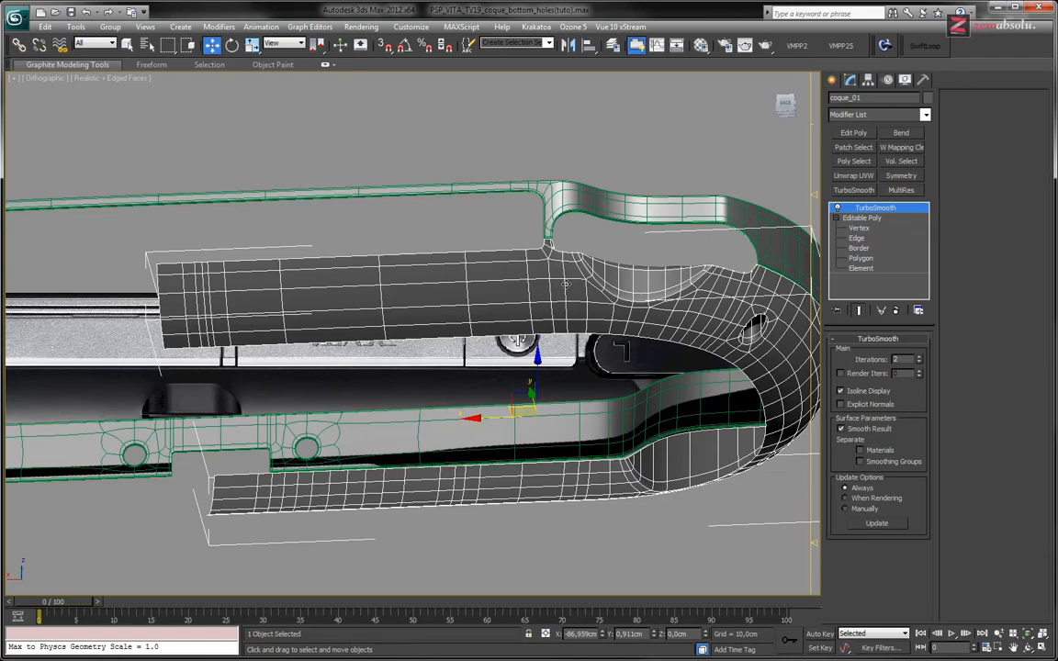